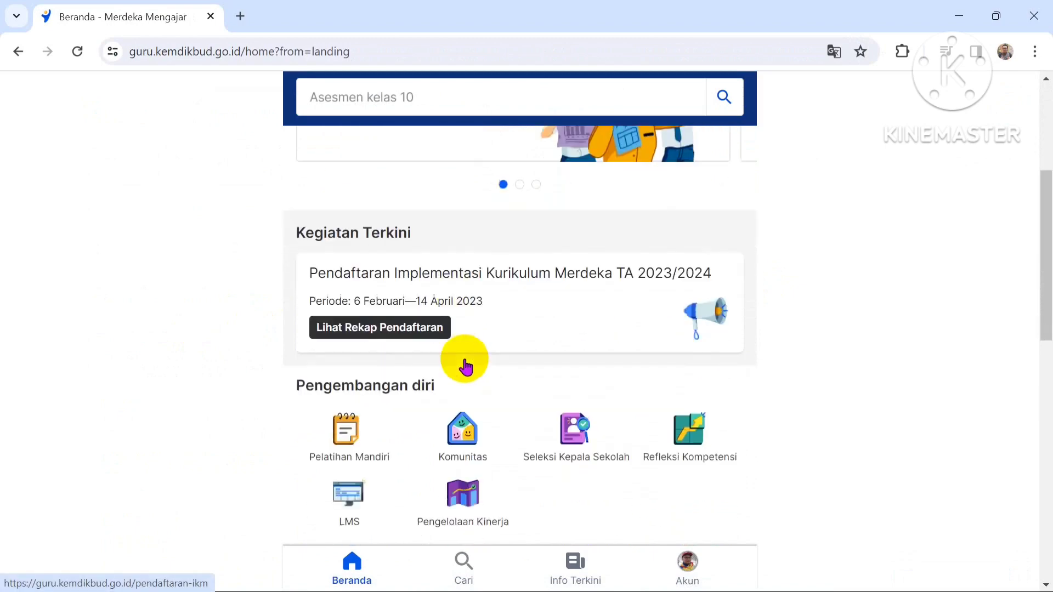
# Open Pengelolaan Kinerja and bring up the teacher performance planning list to check for SMA Negeri 1 Banyumas.
pyautogui.click(472, 441)
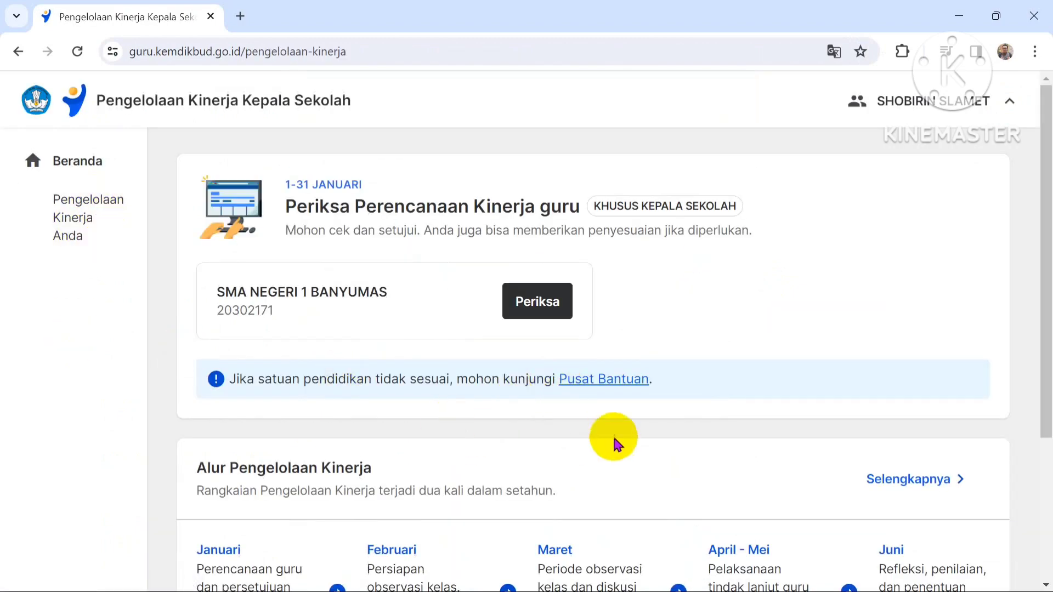
pyautogui.scroll(-3, 666, 357)
pyautogui.scroll(2, 573, 347)
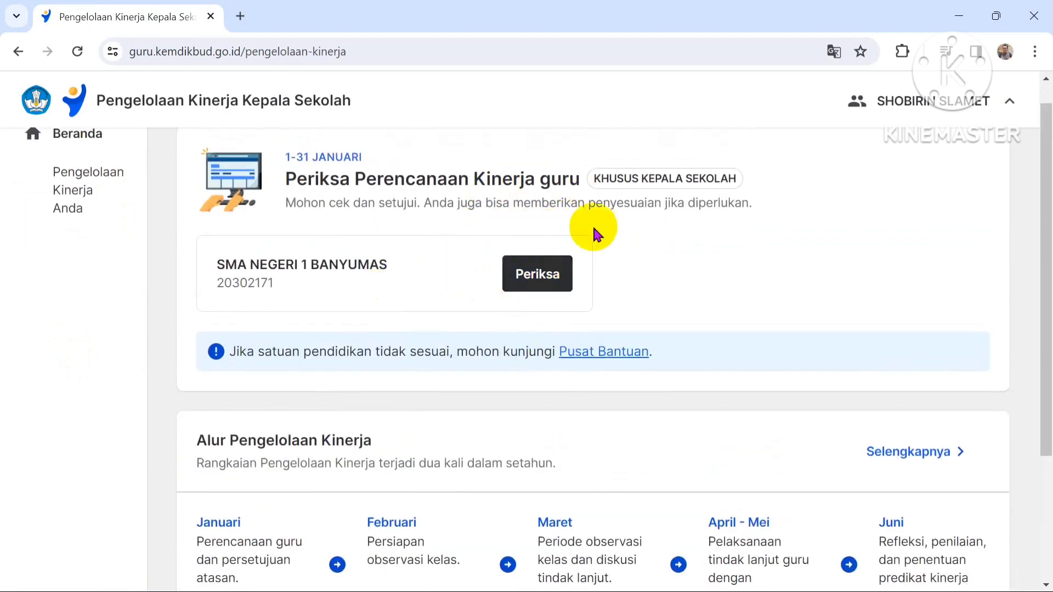
pyautogui.click(560, 287)
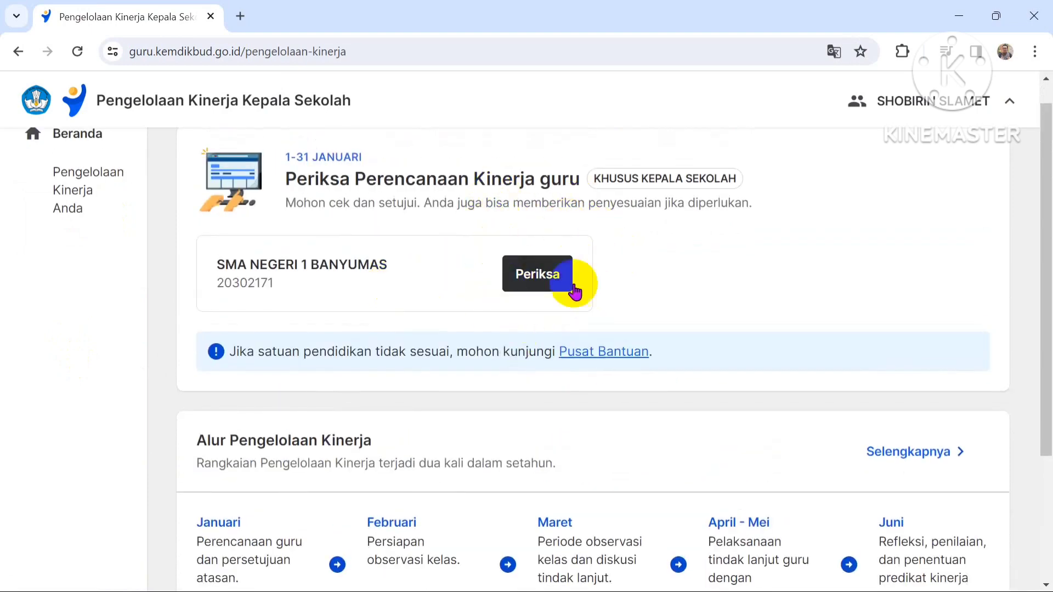
pyautogui.click(564, 283)
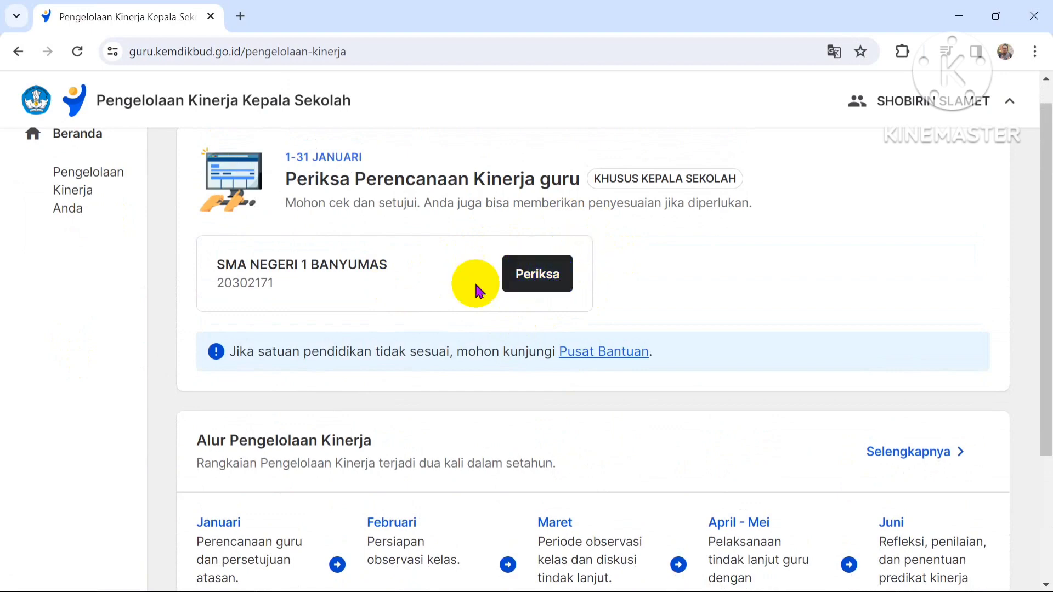
pyautogui.click(540, 285)
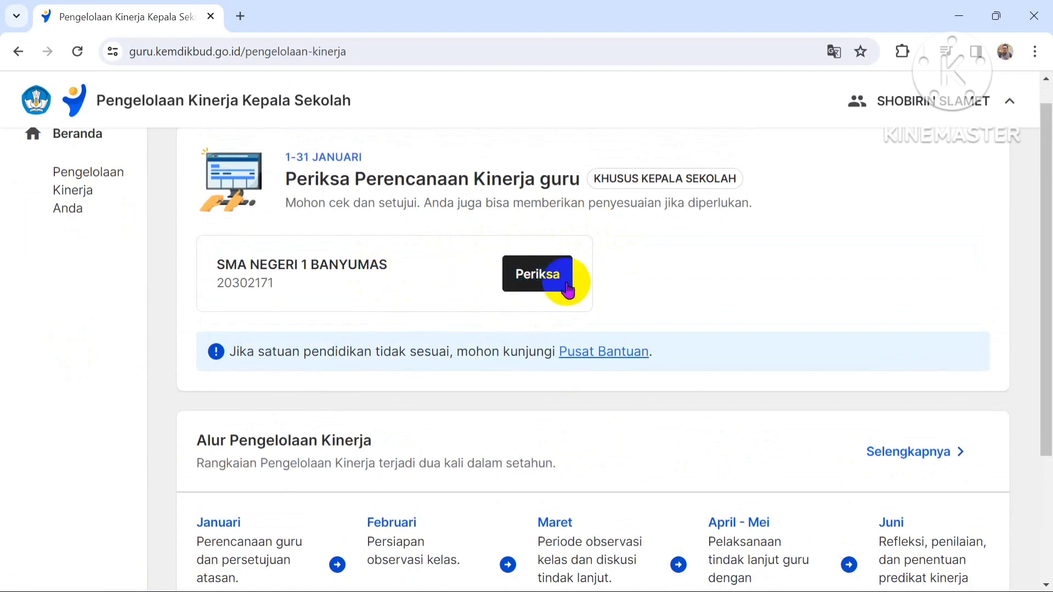
pyautogui.click(509, 271)
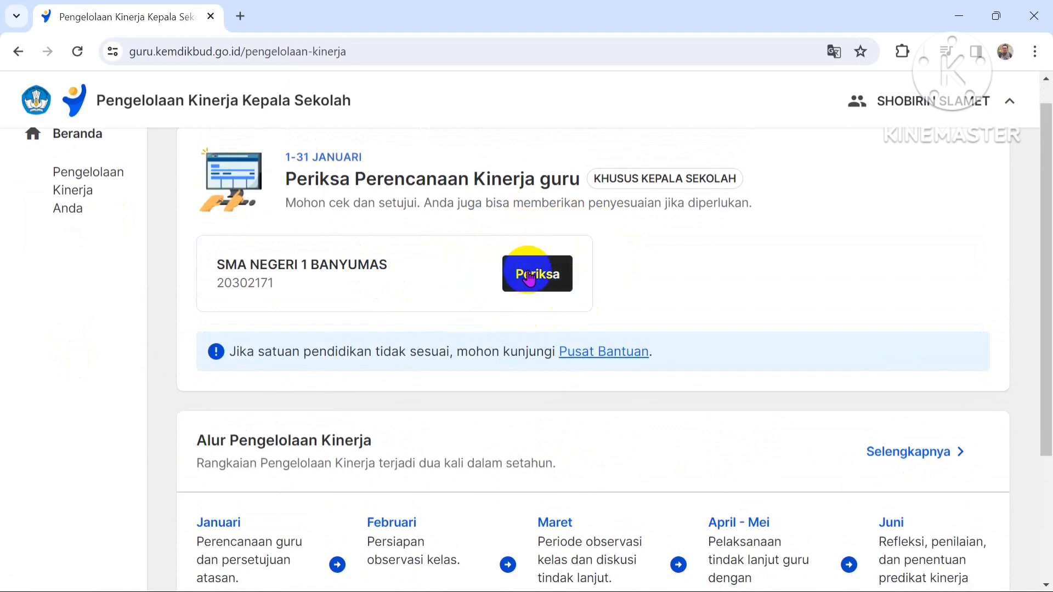
# Examine the submission status of each teacher in the Daftar guru list and the status filters above it.
pyautogui.scroll(-5, 693, 287)
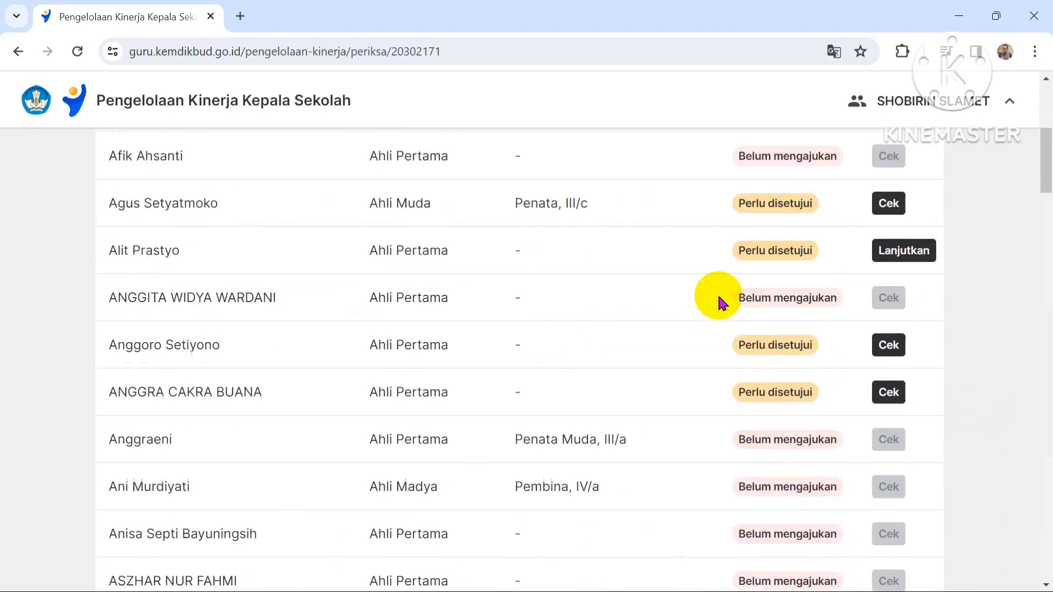
pyautogui.scroll(-8, 719, 302)
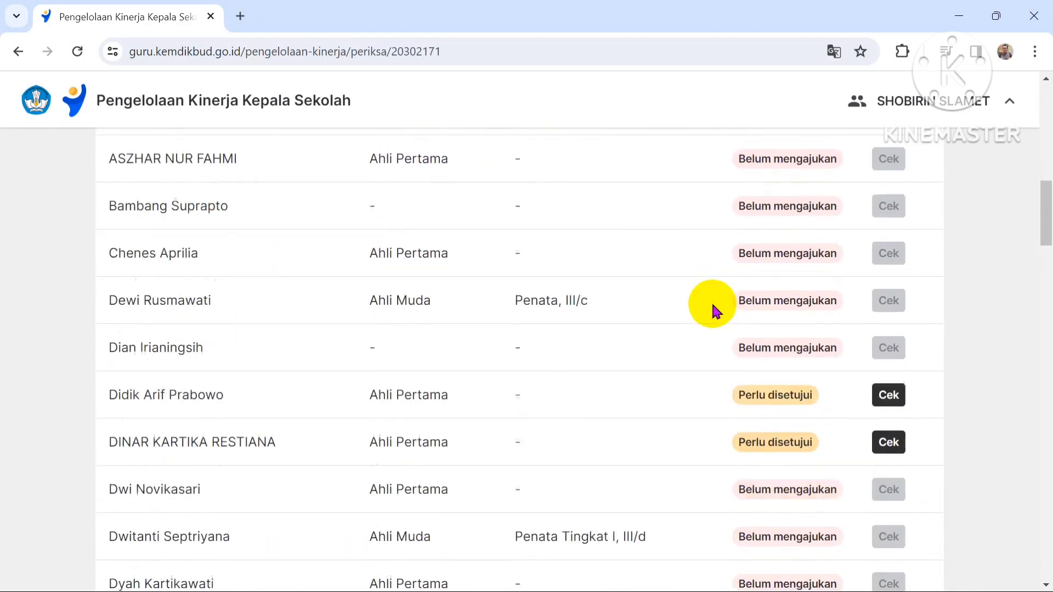
pyautogui.scroll(-14, 714, 308)
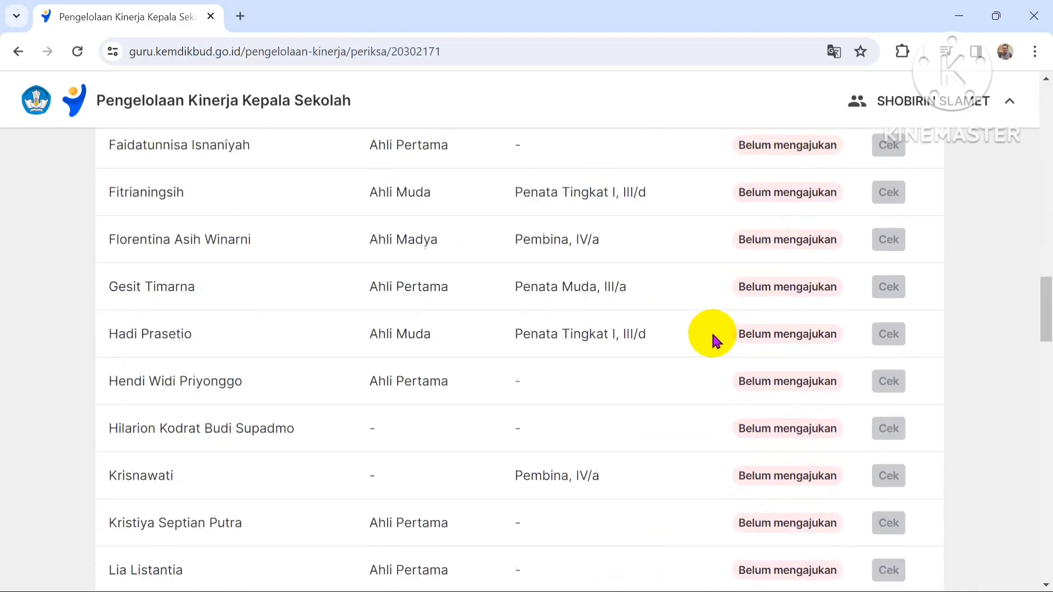
pyautogui.scroll(-13, 712, 330)
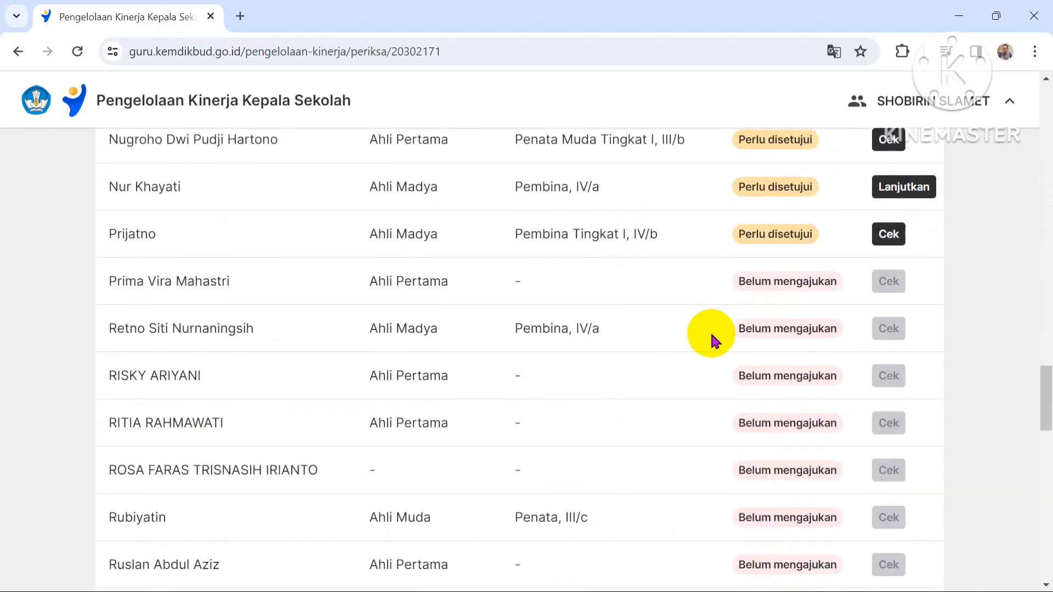
pyautogui.scroll(-4, 711, 332)
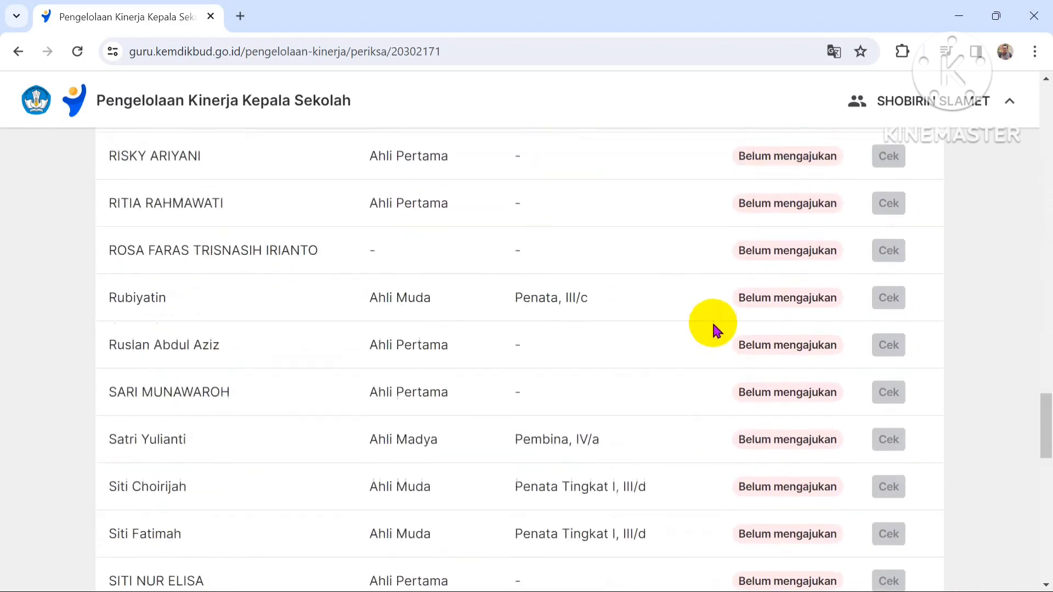
pyautogui.scroll(-12, 715, 329)
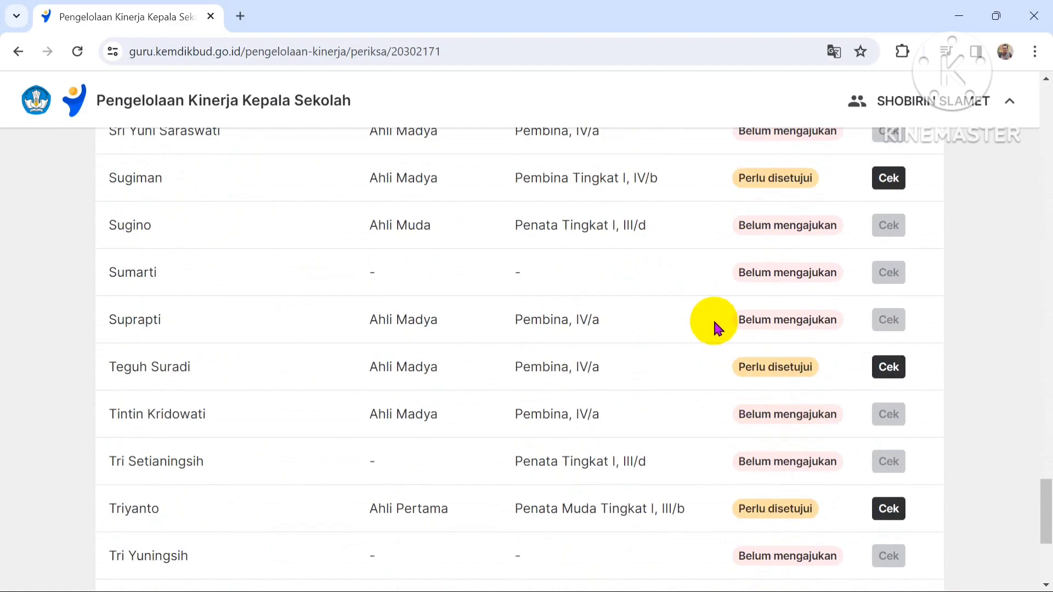
pyautogui.scroll(20, 715, 328)
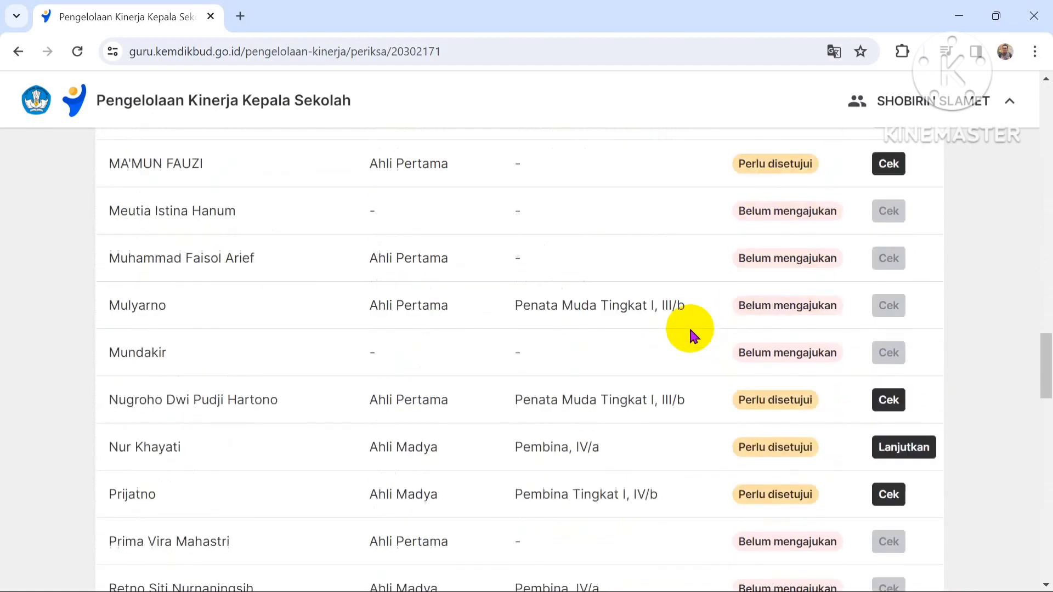
pyautogui.scroll(14, 691, 328)
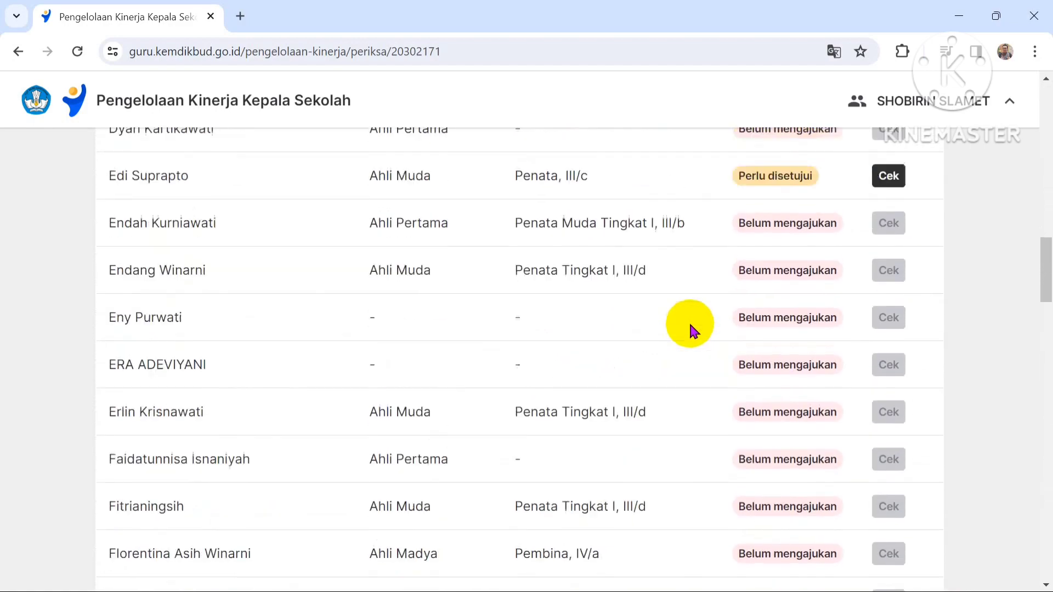
pyautogui.scroll(14, 689, 321)
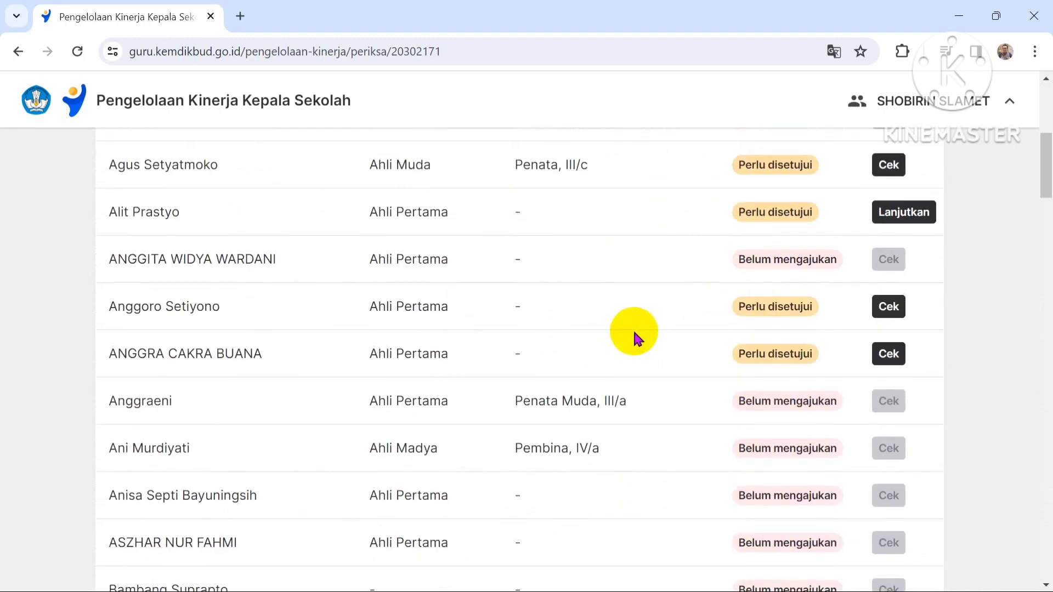
pyautogui.scroll(4, 634, 333)
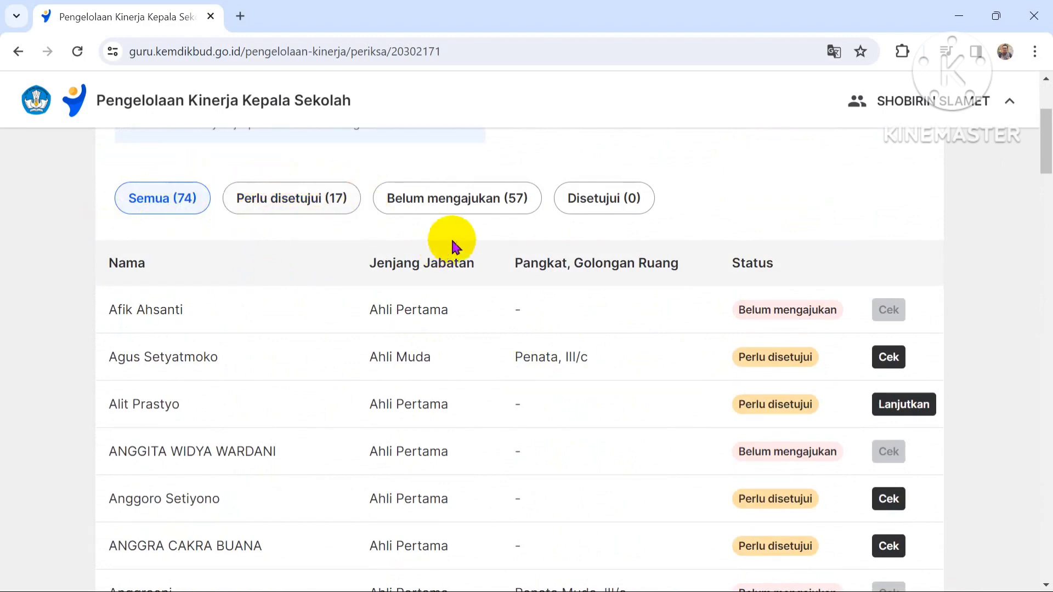
pyautogui.scroll(4, 159, 294)
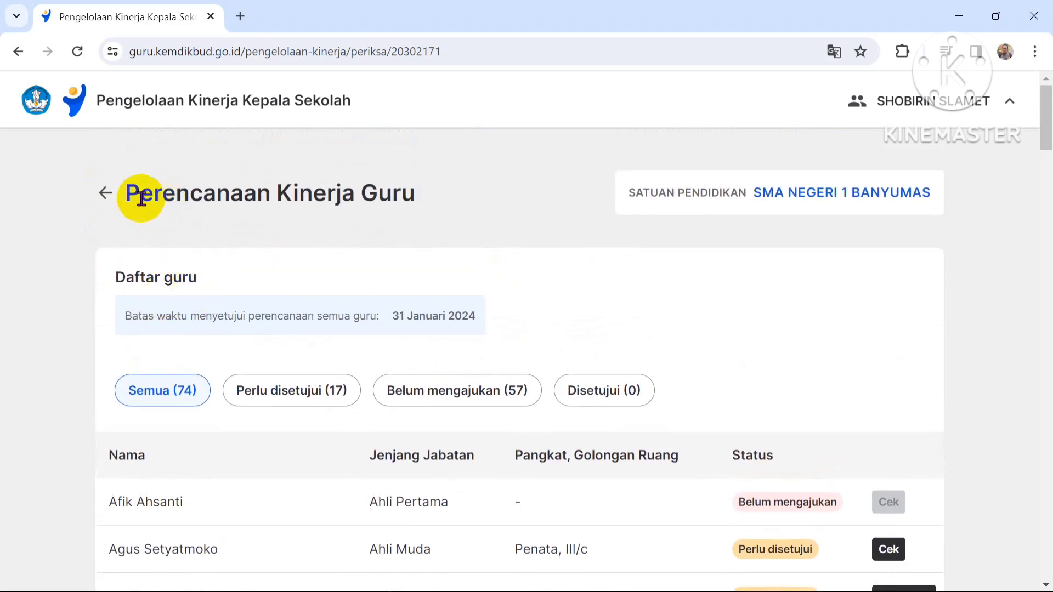
# Start the principal's own performance planning from Pengelolaan Kinerja Anda and confirm the personal data as correct.
pyautogui.click(106, 193)
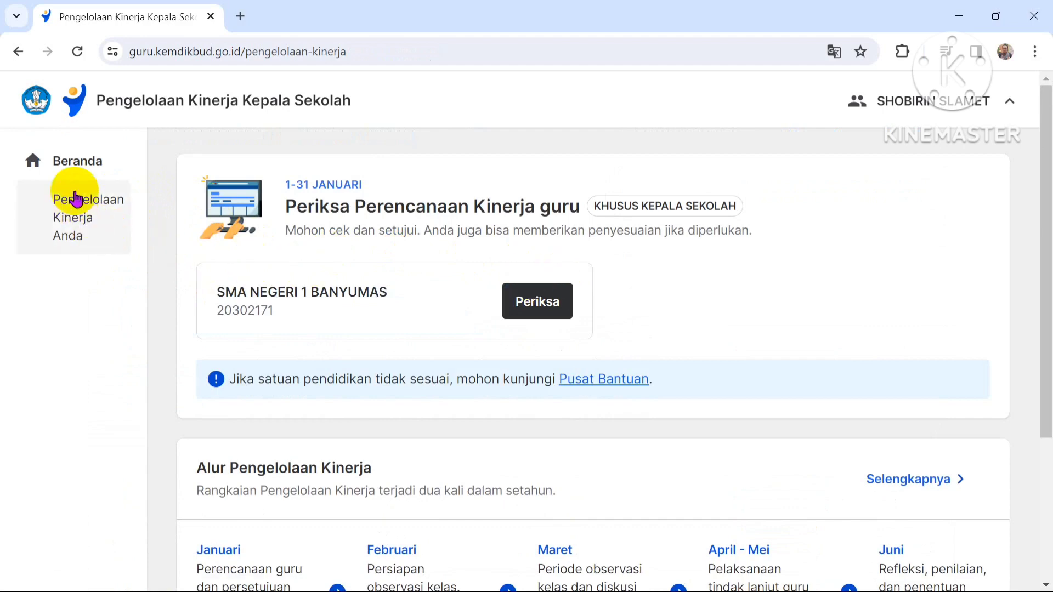
pyautogui.click(81, 221)
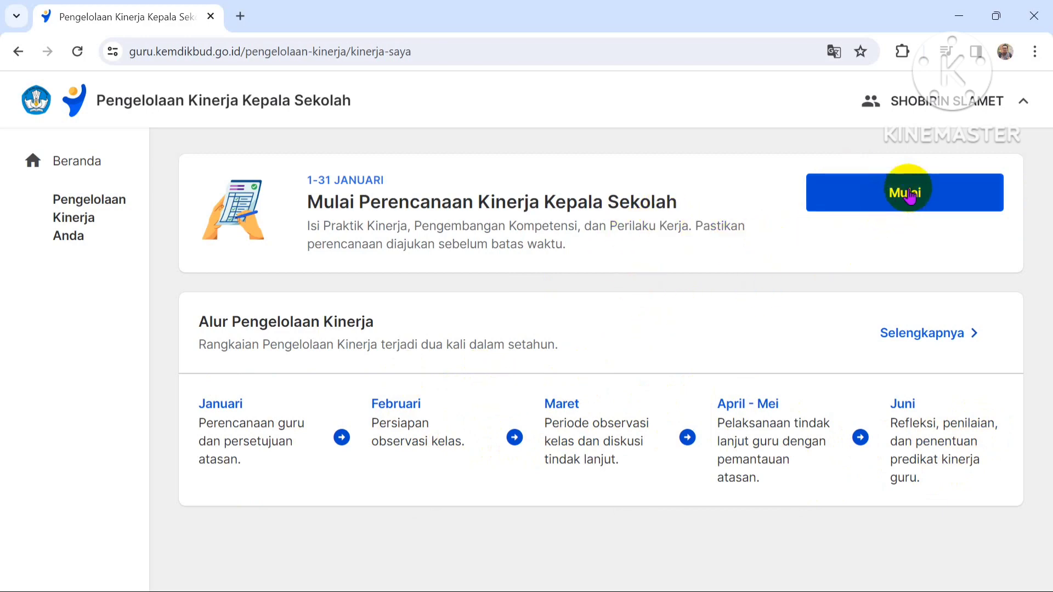
pyautogui.click(898, 207)
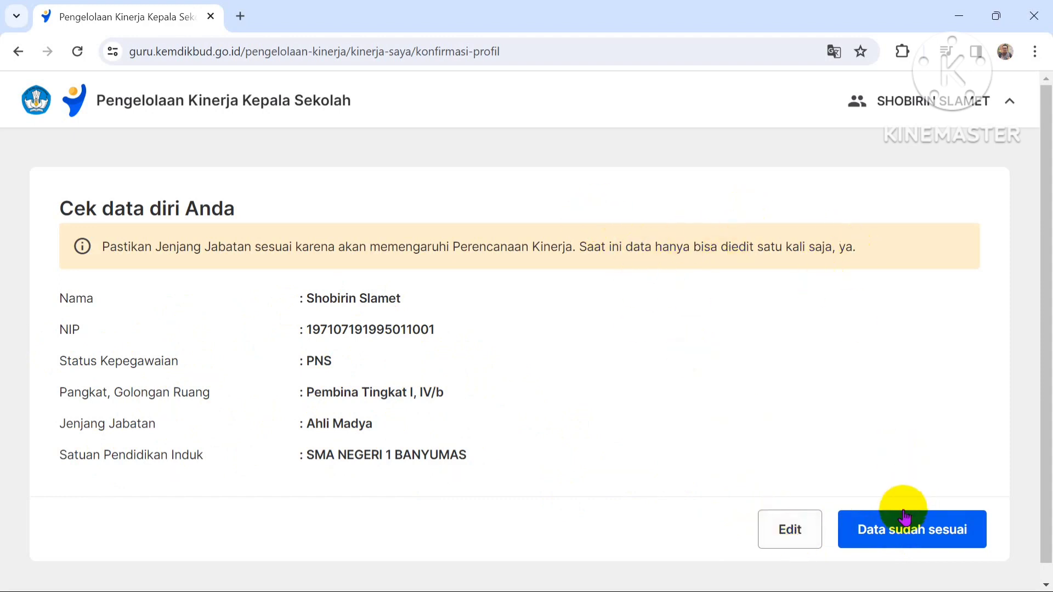
pyautogui.click(893, 531)
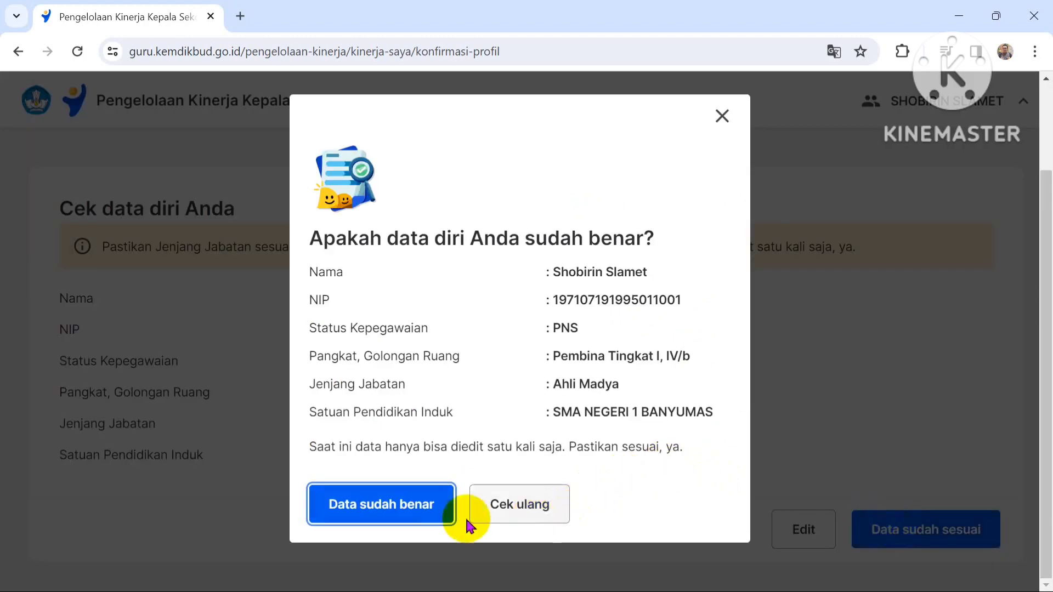
pyautogui.click(414, 508)
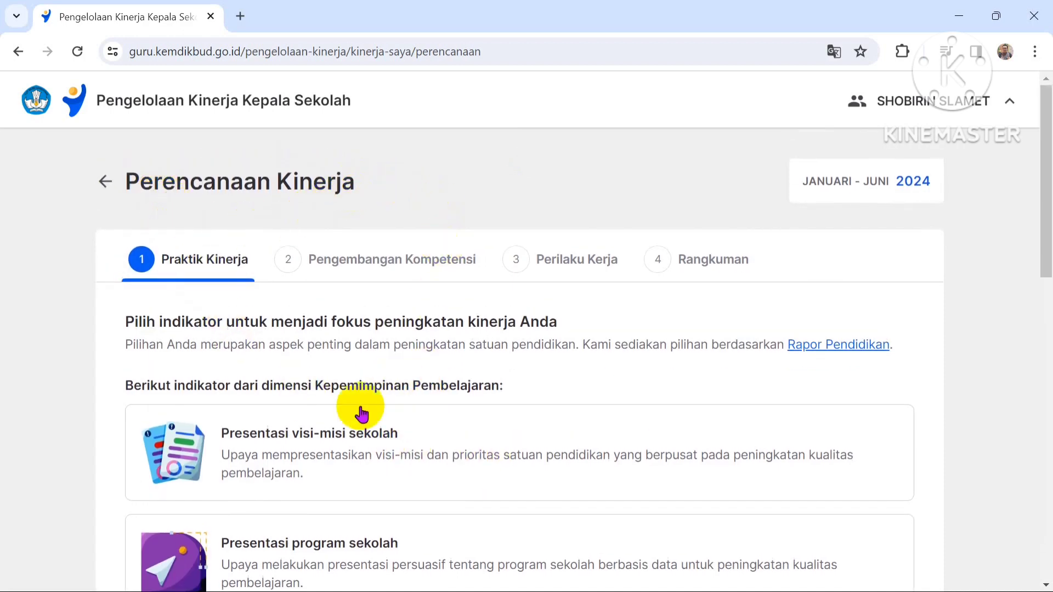
# Look over the Praktik Kinerja indicators and open the linked Rapor Pendidikan site.
pyautogui.scroll(-3, 354, 414)
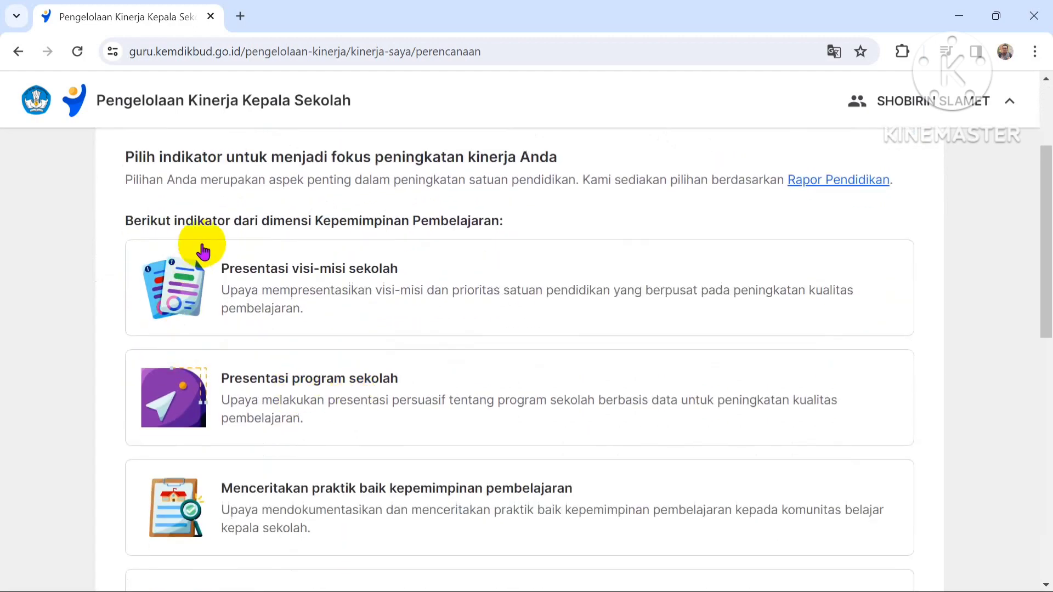
pyautogui.scroll(1, 360, 274)
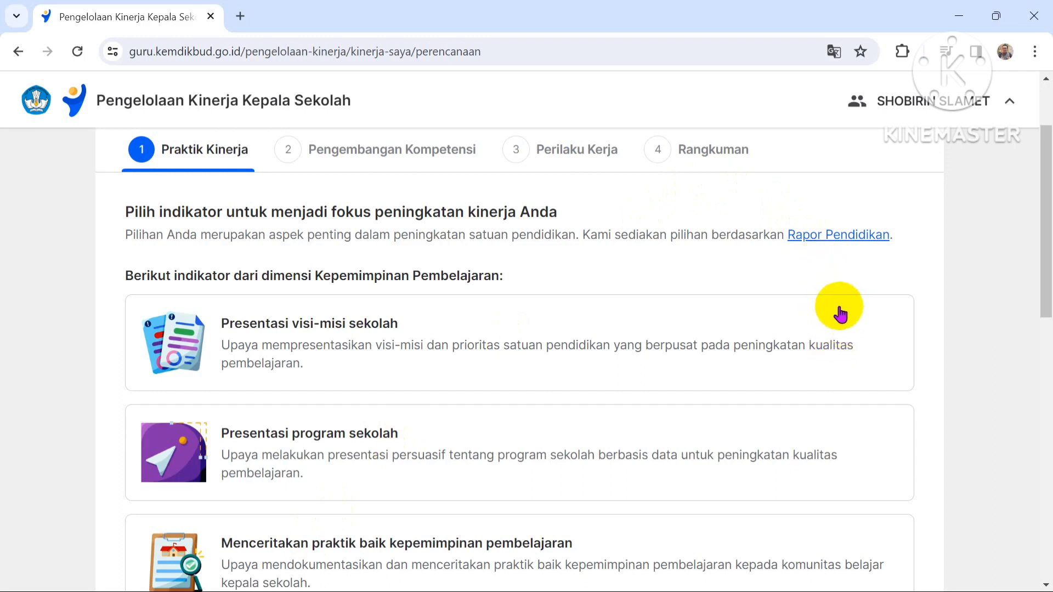
pyautogui.click(818, 238)
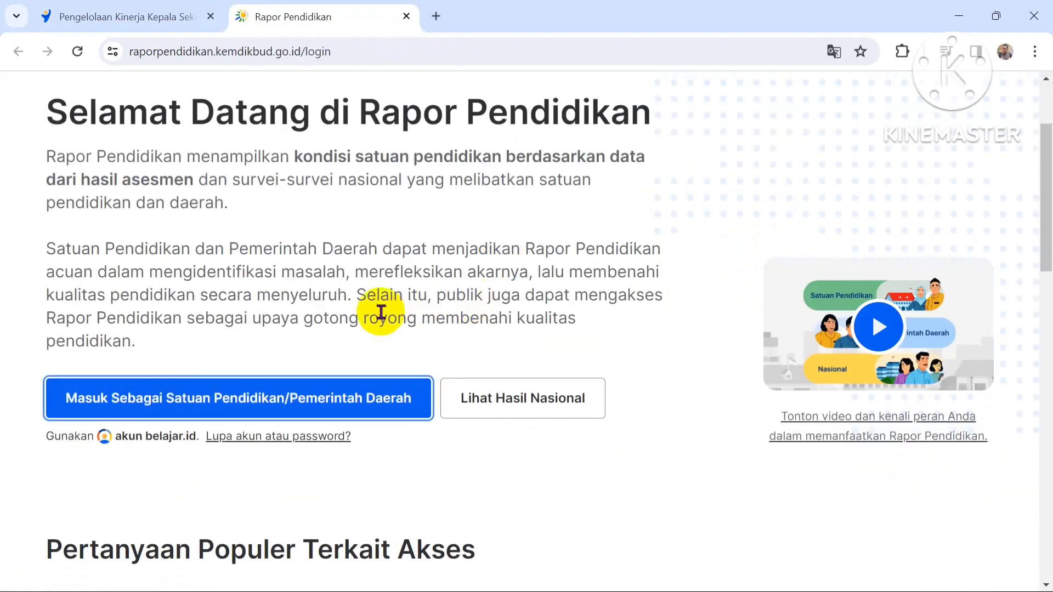
# Sign in to Rapor Pendidikan as Satuan Pendidikan/Pemerintah Daerah with the belajar.id Google account, entering the account password and allowing access.
pyautogui.scroll(-1, 372, 282)
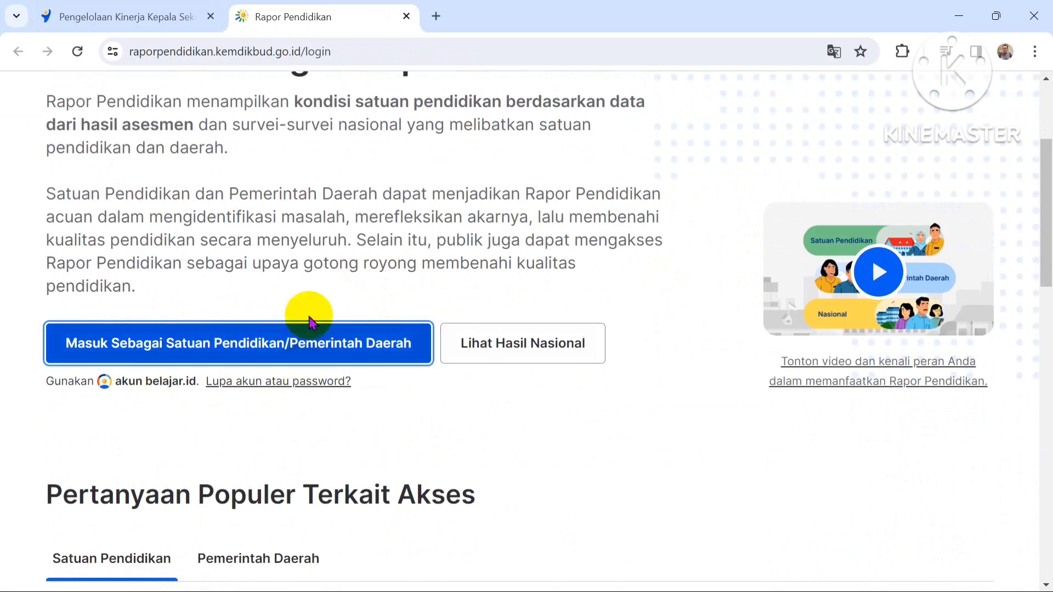
pyautogui.click(228, 348)
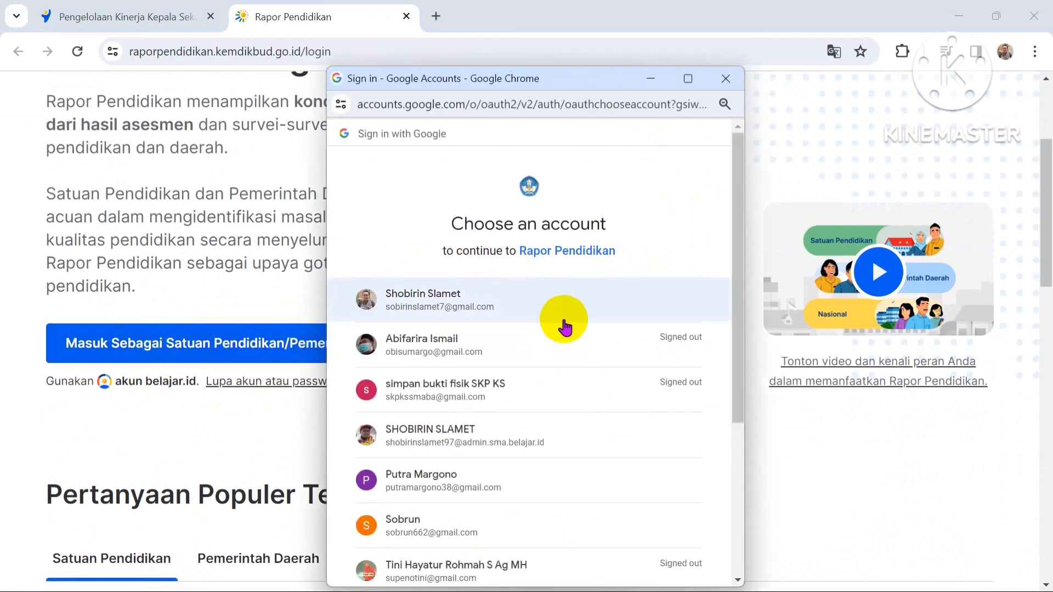
pyautogui.click(475, 452)
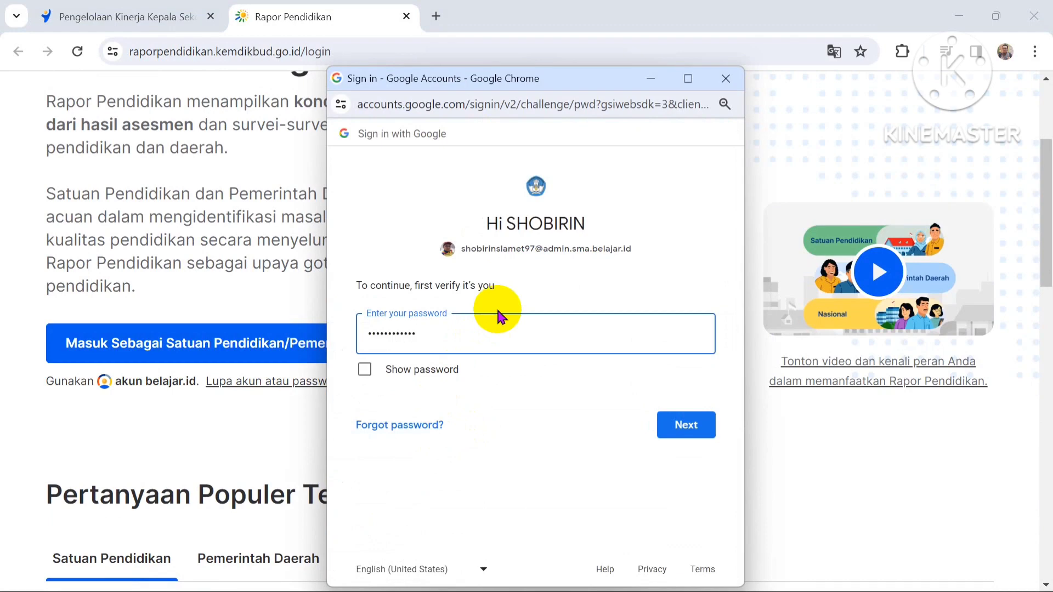
pyautogui.click(685, 438)
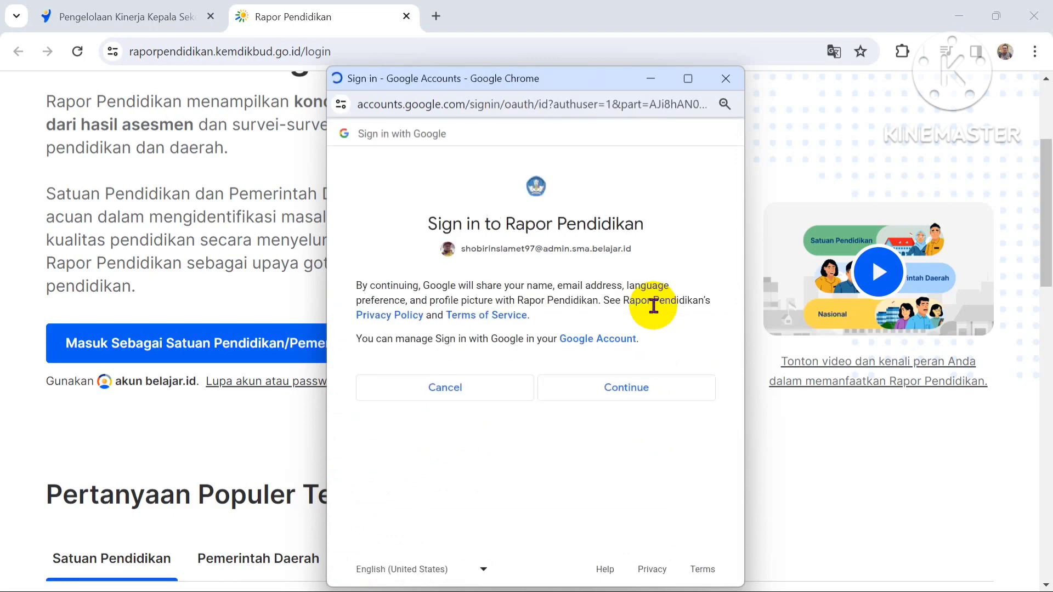
pyautogui.click(603, 394)
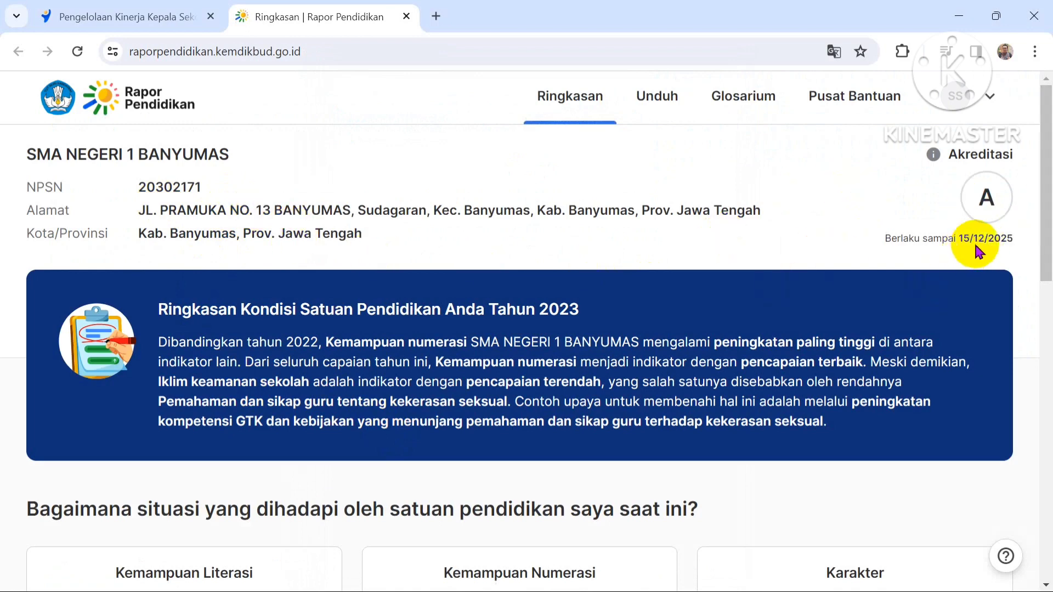
# Examine the school's 2023 condition summary and the achievement cards for literacy, numeracy, character, safety, diversity and learning quality.
pyautogui.scroll(-1, 327, 380)
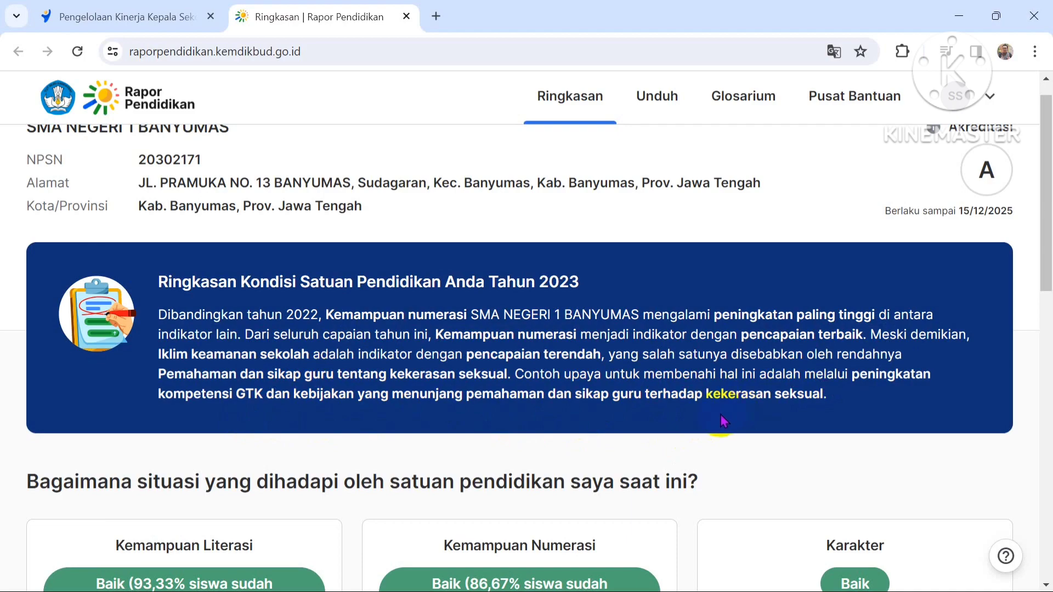
pyautogui.scroll(-4, 718, 417)
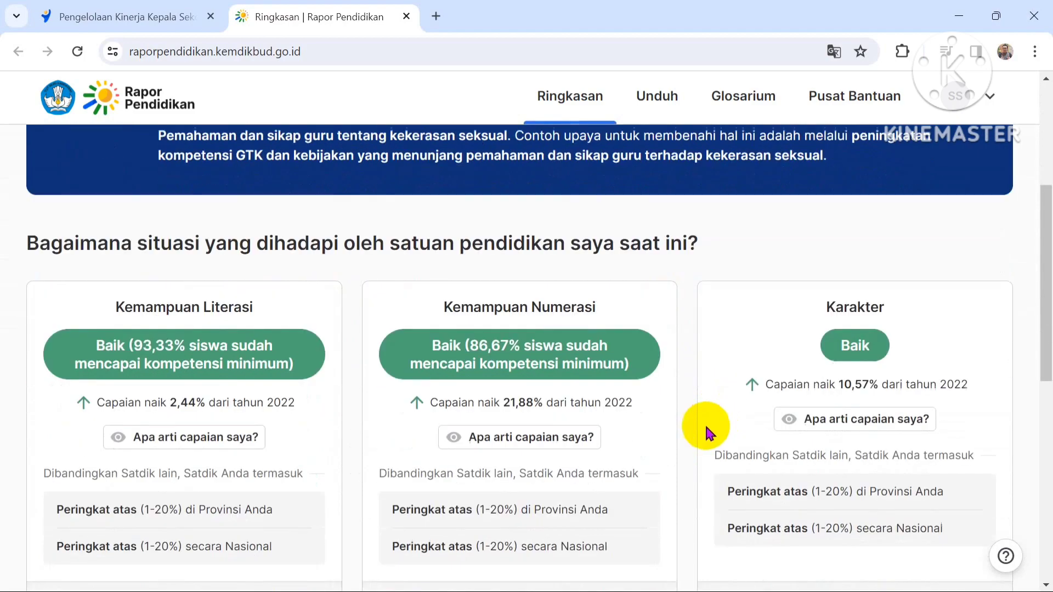
pyautogui.scroll(-3, 609, 373)
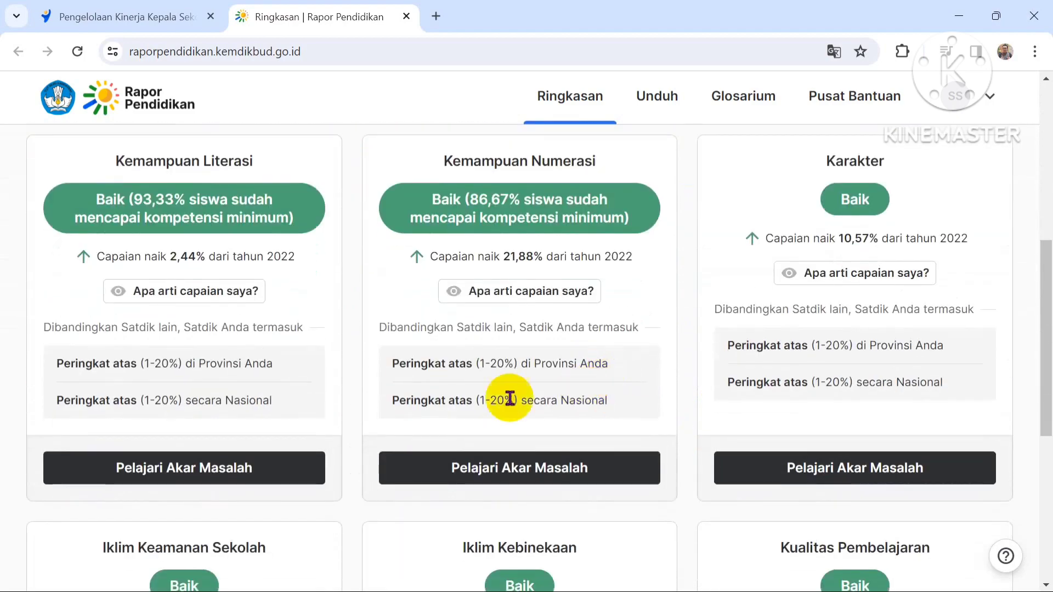
pyautogui.scroll(-3, 510, 399)
pyautogui.scroll(-2, 362, 426)
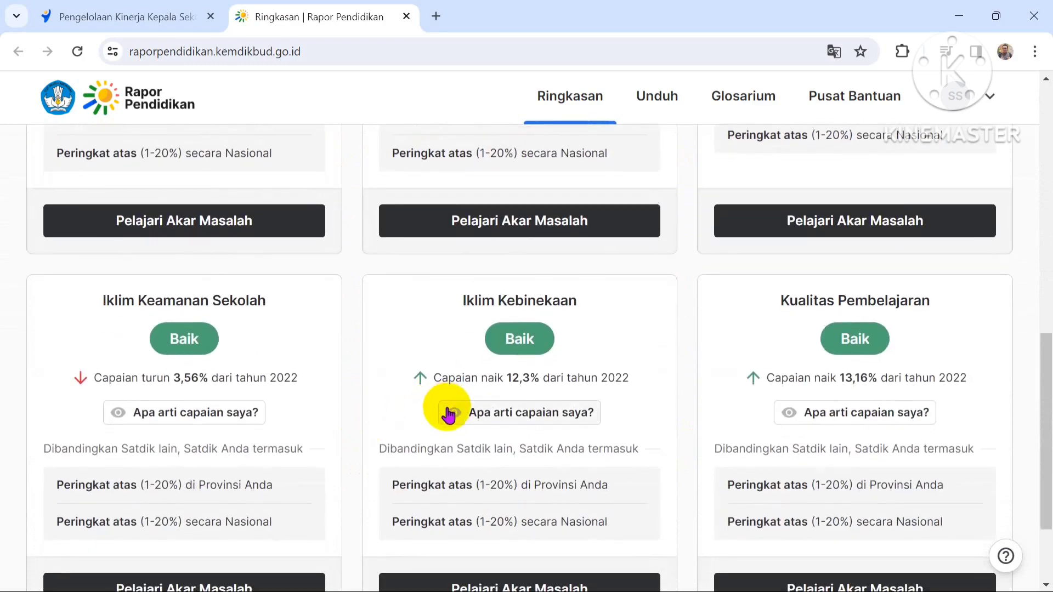
pyautogui.scroll(10, 449, 415)
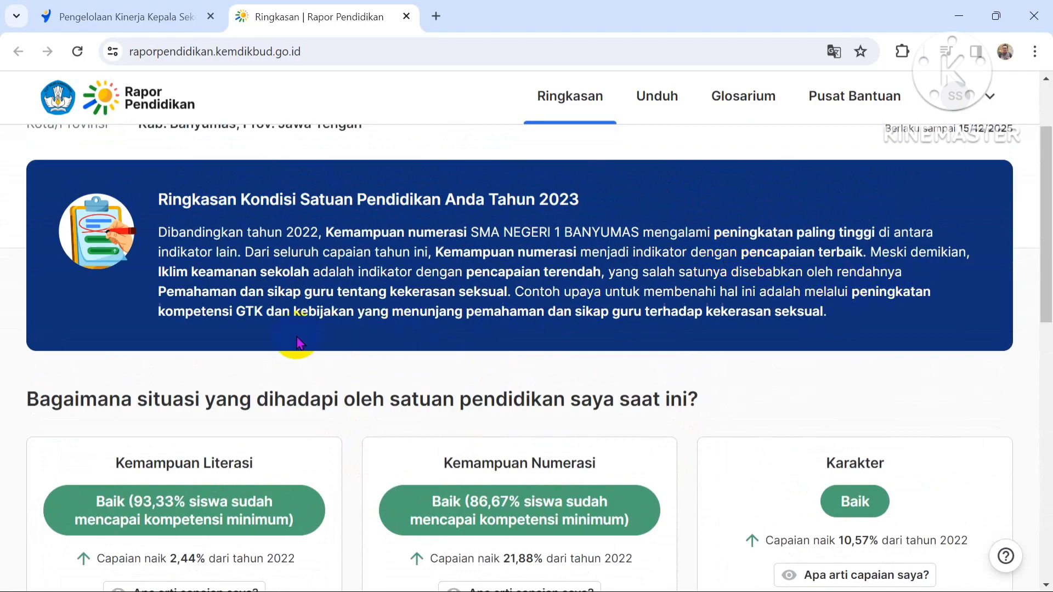
# Compare the changes since 2022 on the six achievement cards, including Iklim Keamanan Sekolah, Iklim Kebinekaan and Kualitas Pembelajaran.
pyautogui.scroll(-6, 376, 371)
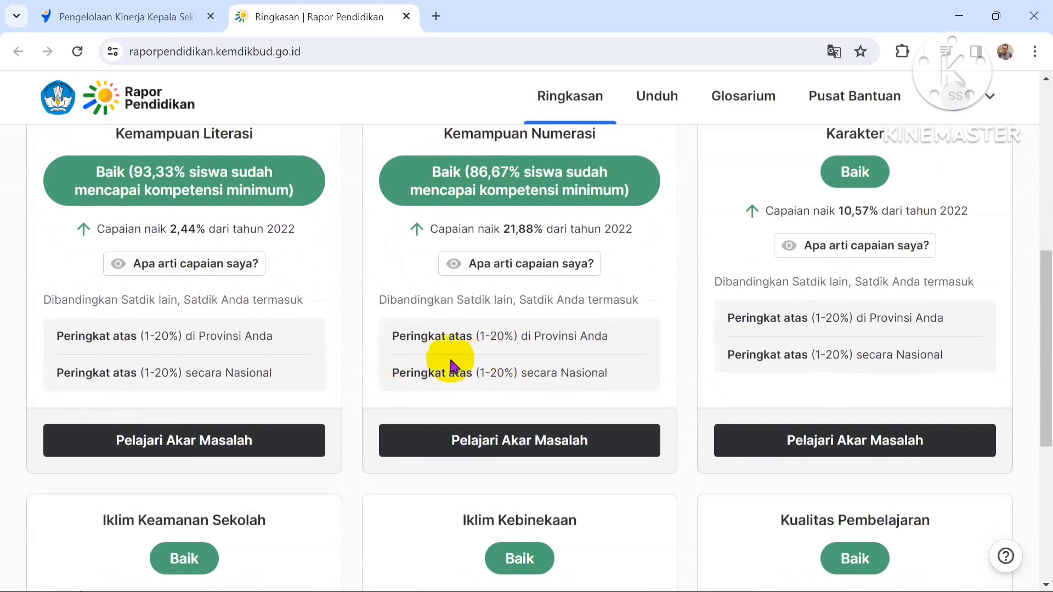
pyautogui.scroll(-3, 790, 274)
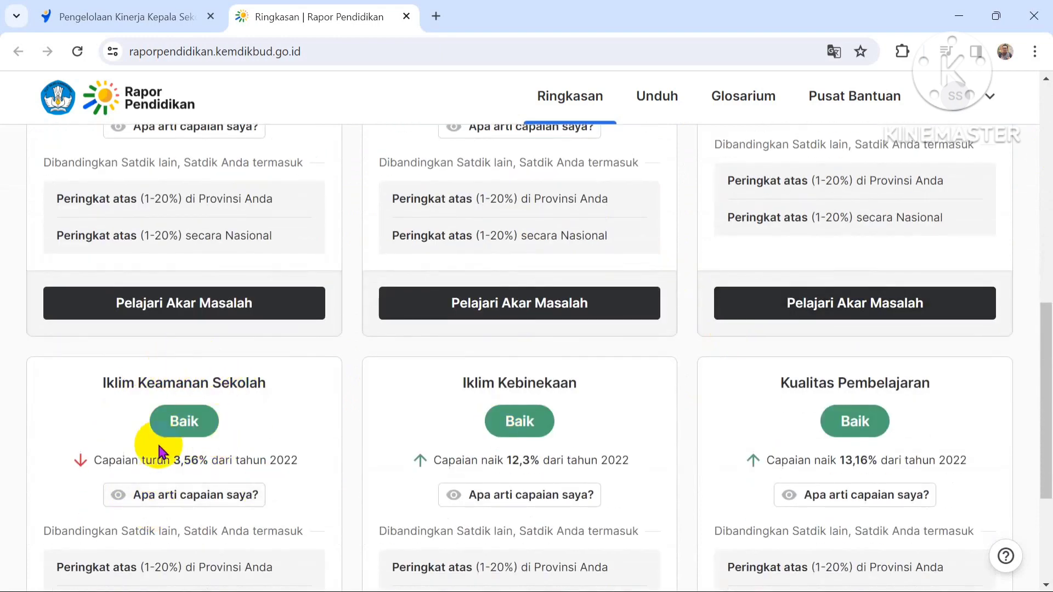
pyautogui.scroll(-1, 197, 381)
pyautogui.scroll(-2, 196, 381)
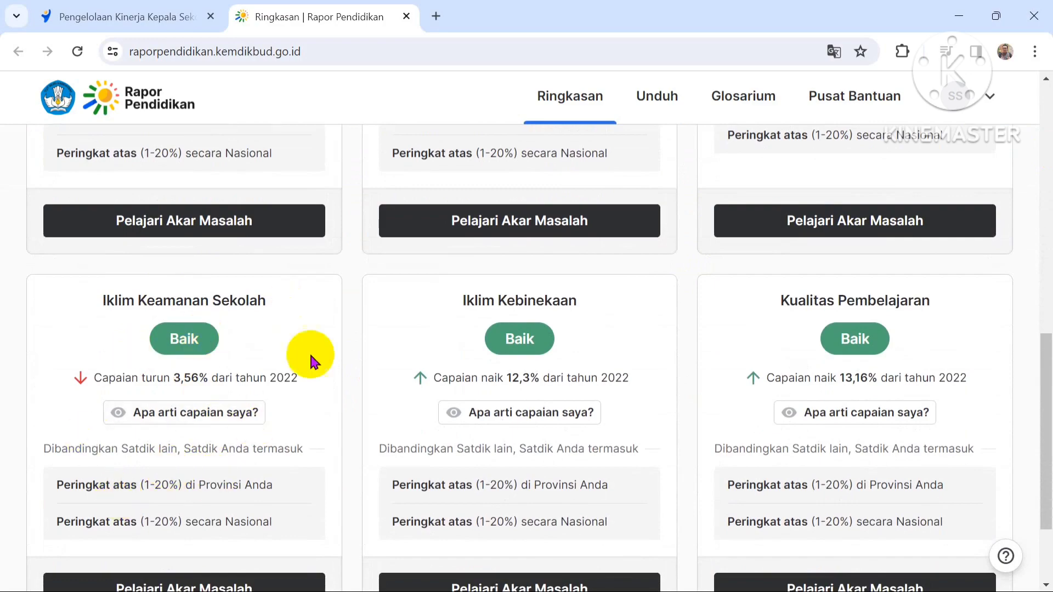
pyautogui.scroll(5, 296, 395)
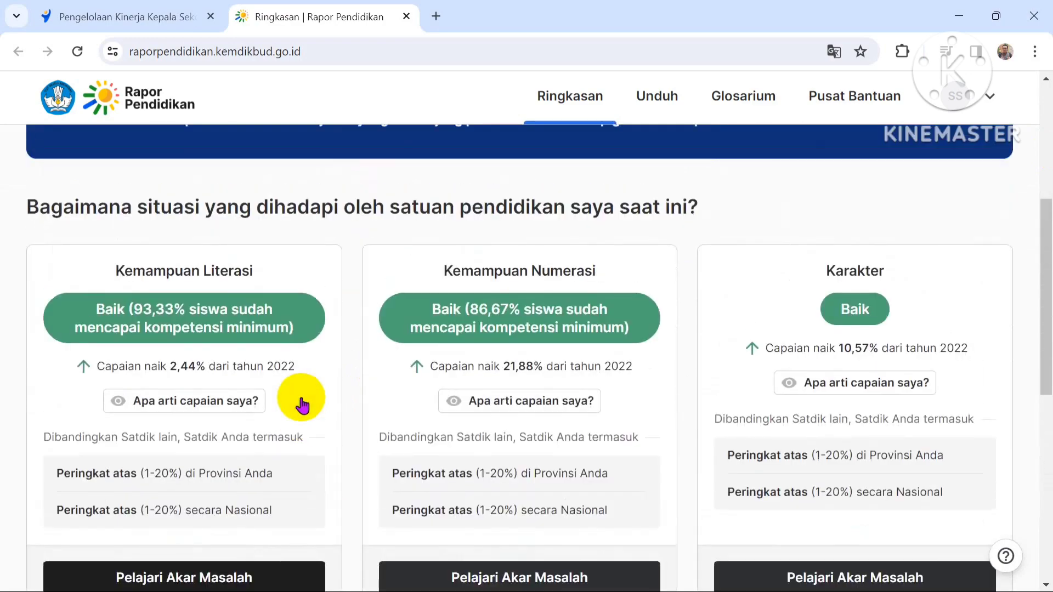
pyautogui.scroll(-6, 483, 365)
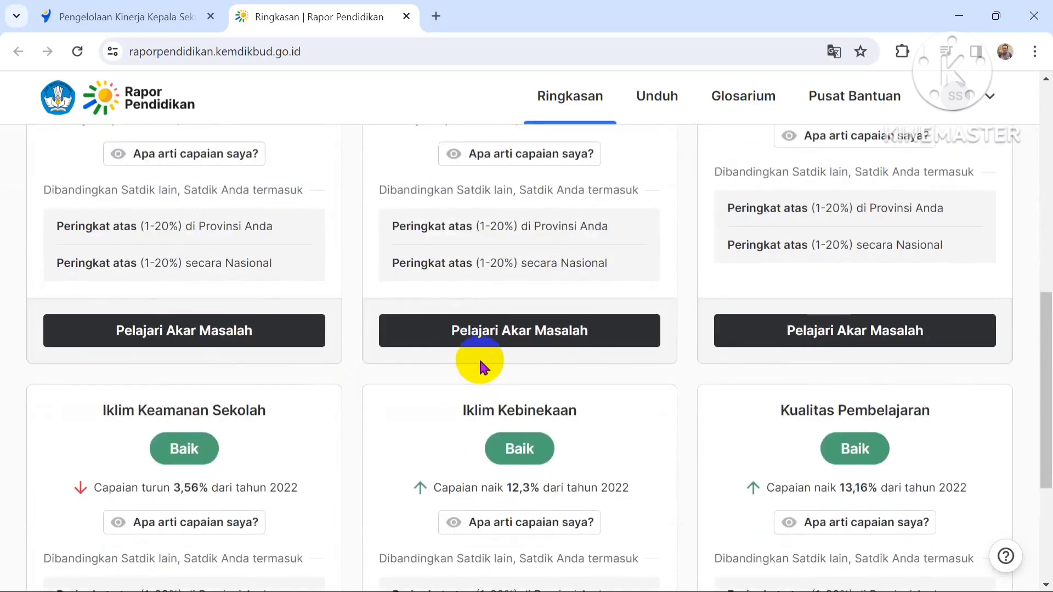
pyautogui.scroll(7, 487, 362)
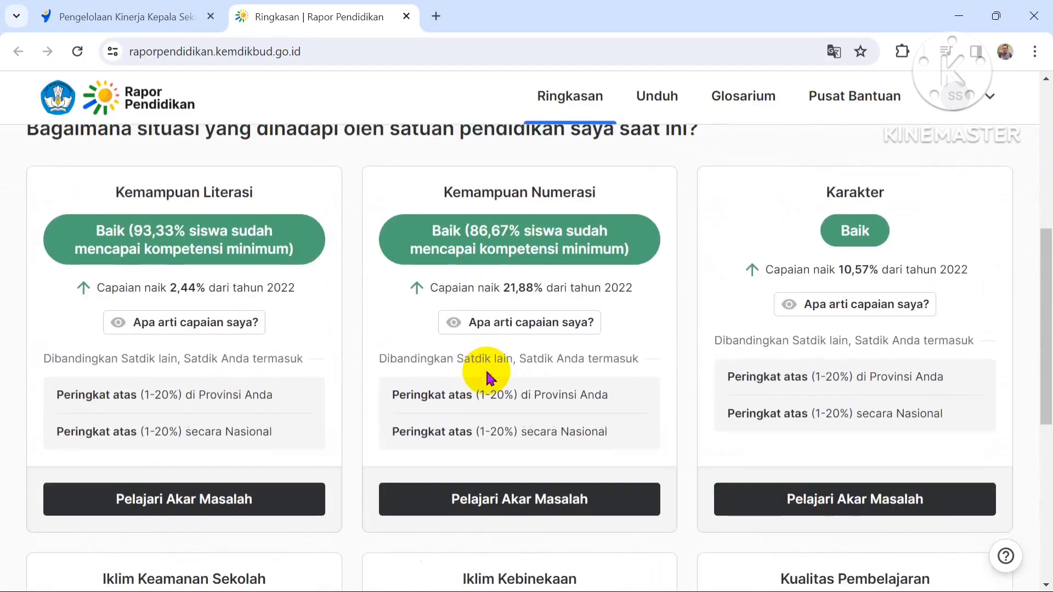
pyautogui.scroll(3, 475, 380)
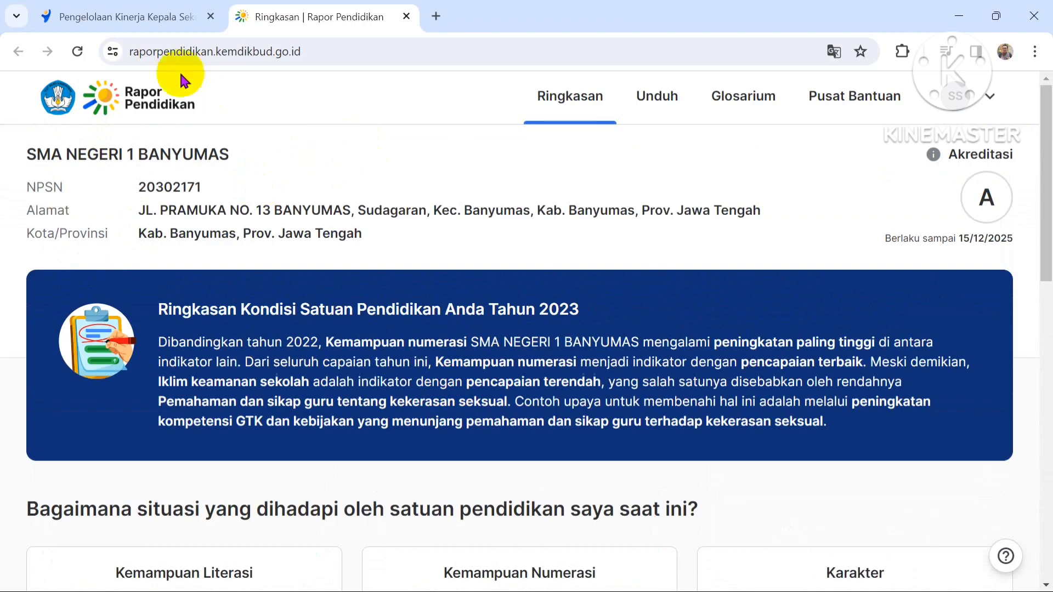
# Return to Pengelolaan Kinerja and read through the Kepemimpinan Pembelajaran indicators, from Presentasi visi-misi sekolah to Refleksi program pengembangan kompetensi guru.
pyautogui.click(148, 18)
pyautogui.scroll(-1, 333, 370)
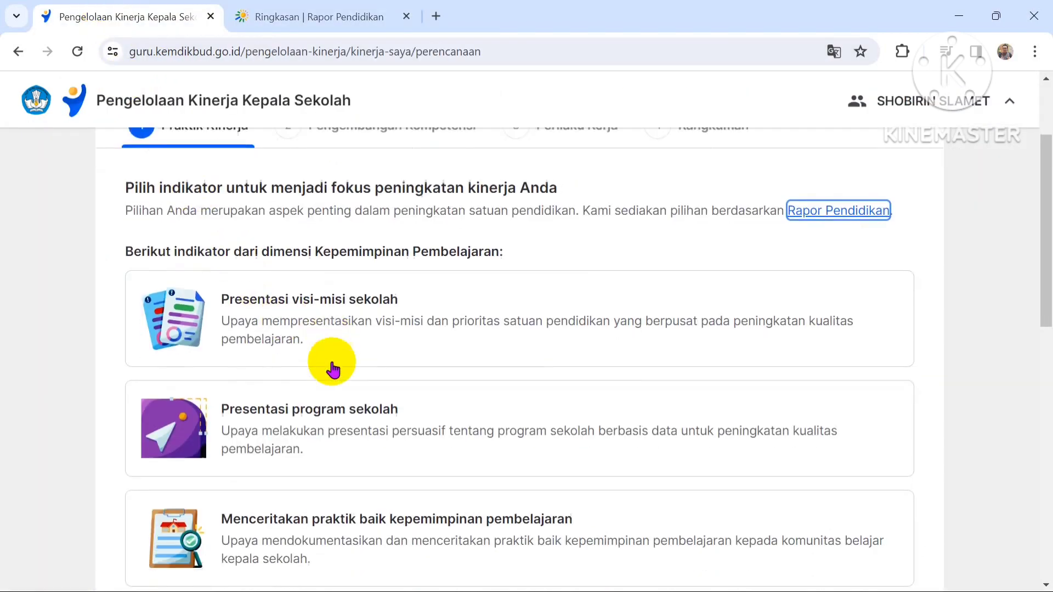
pyautogui.scroll(-7, 333, 370)
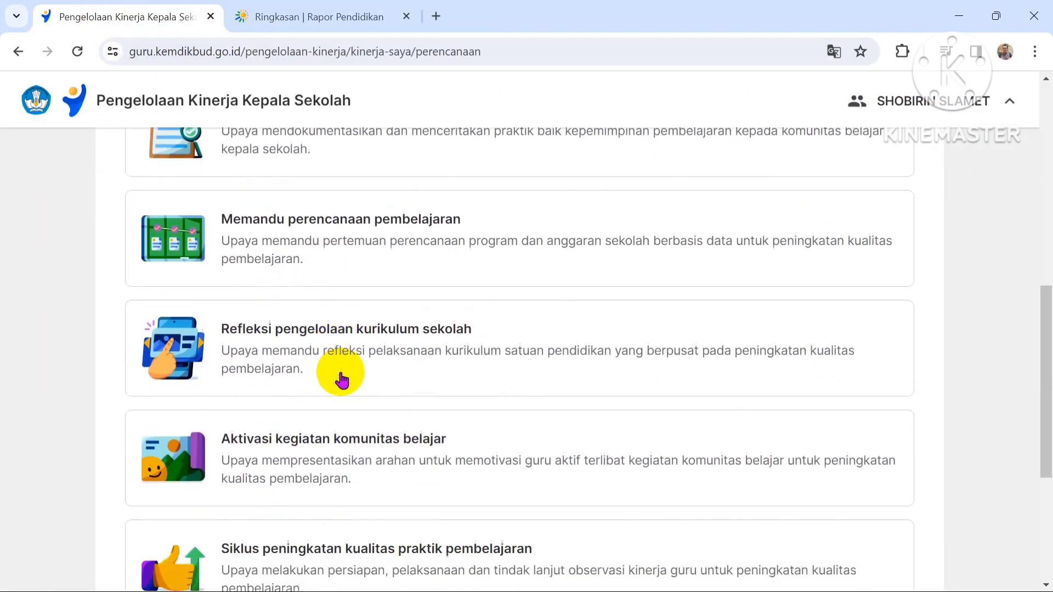
pyautogui.scroll(-4, 341, 380)
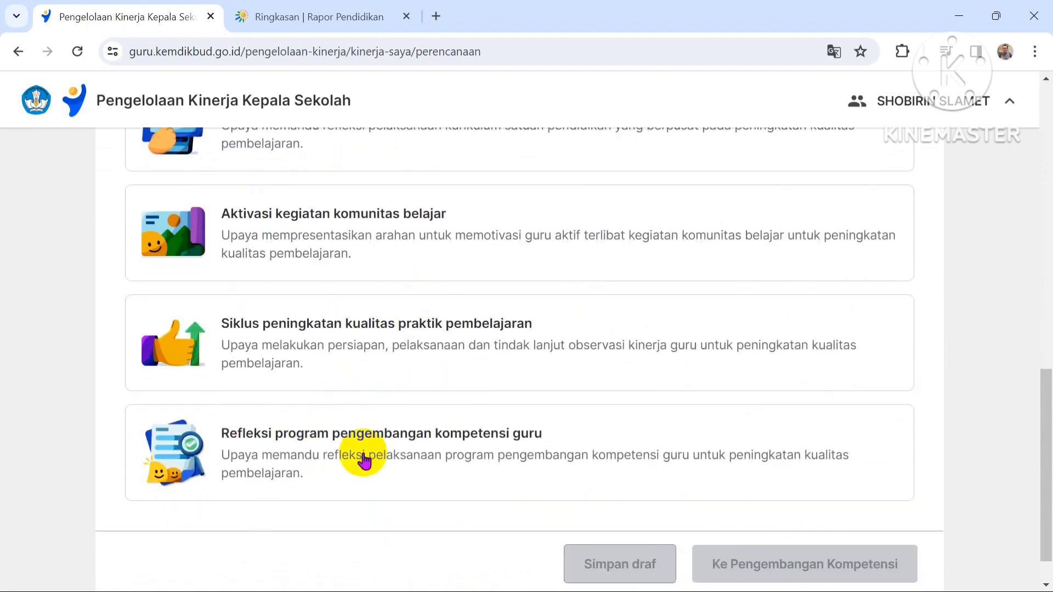
pyautogui.scroll(-1, 329, 384)
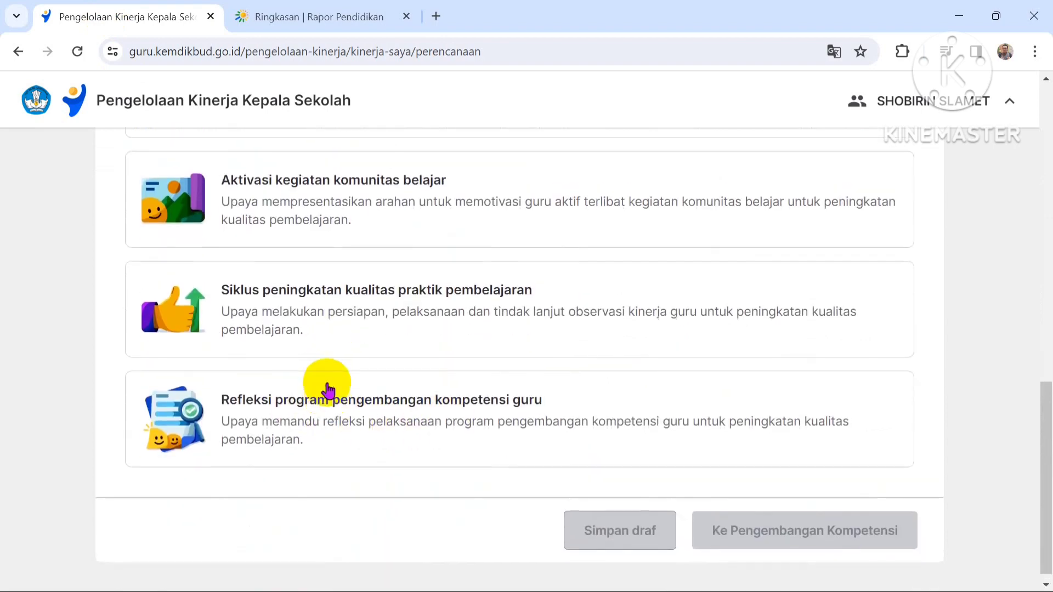
pyautogui.scroll(9, 328, 391)
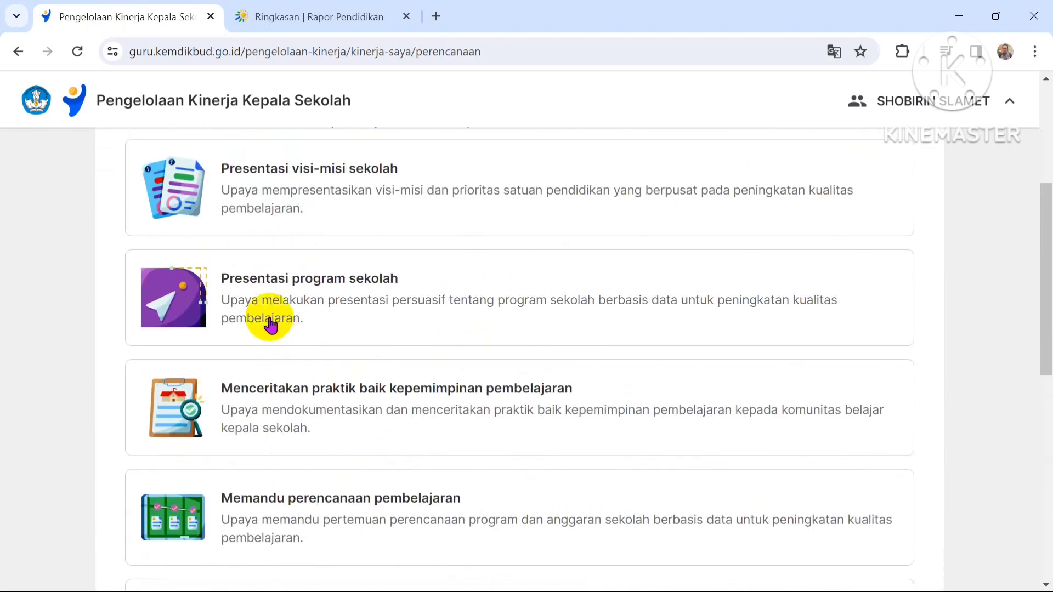
pyautogui.scroll(1, 253, 258)
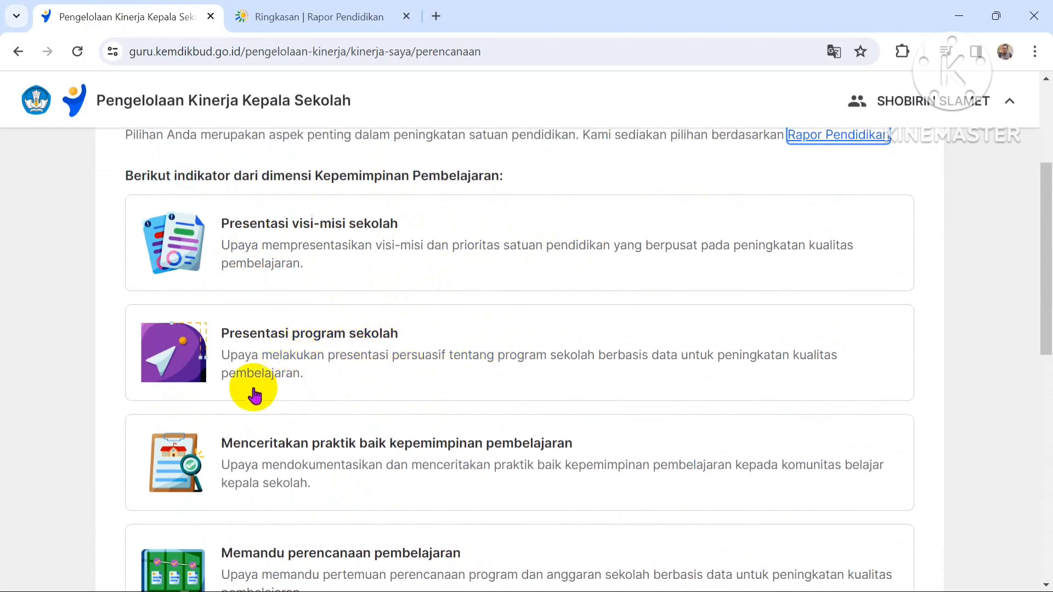
pyautogui.scroll(-2, 376, 376)
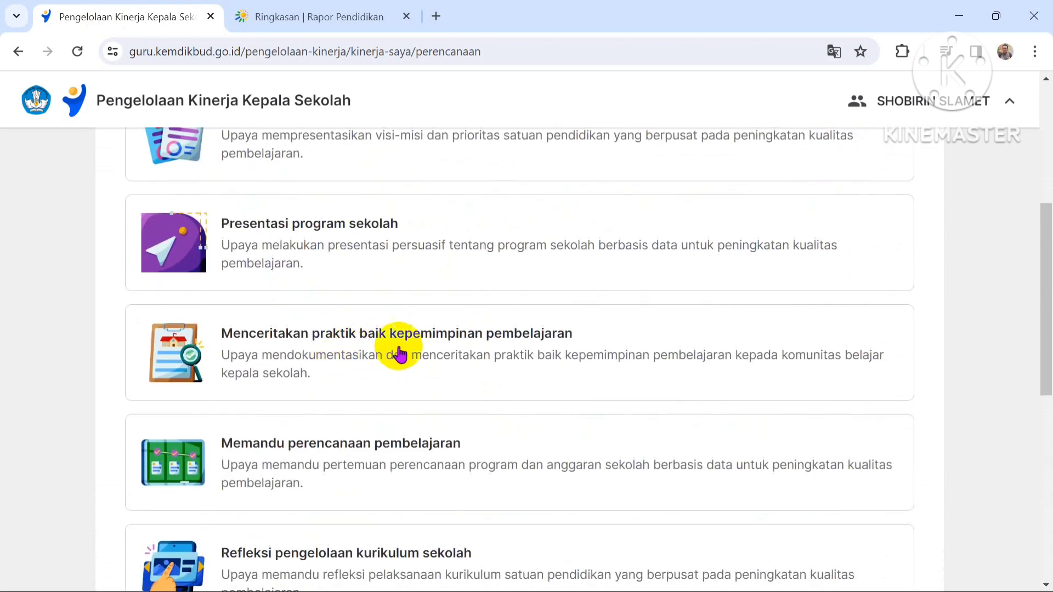
pyautogui.scroll(-2, 570, 353)
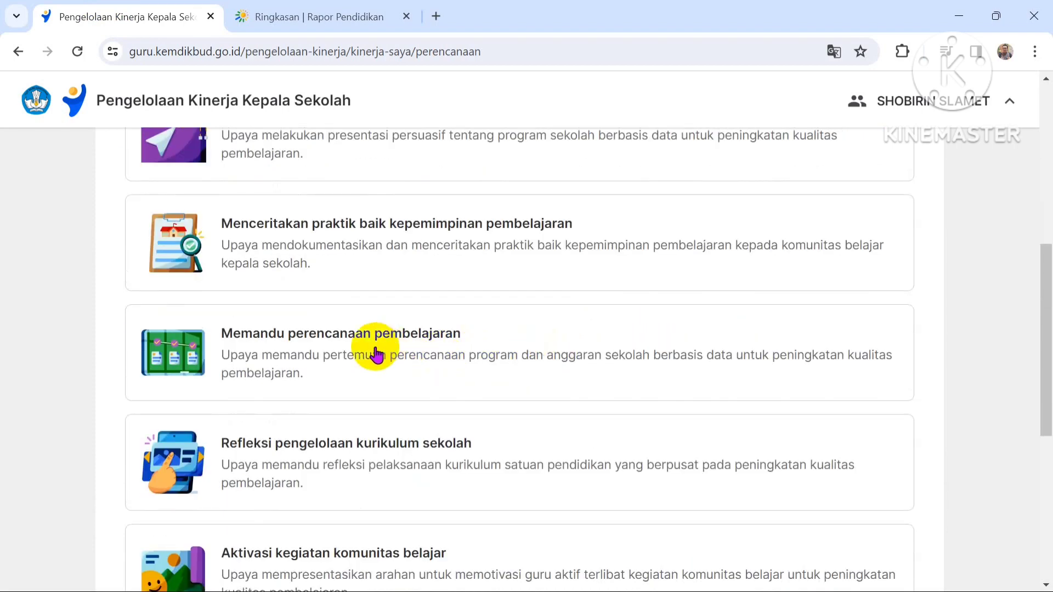
pyautogui.scroll(-2, 453, 351)
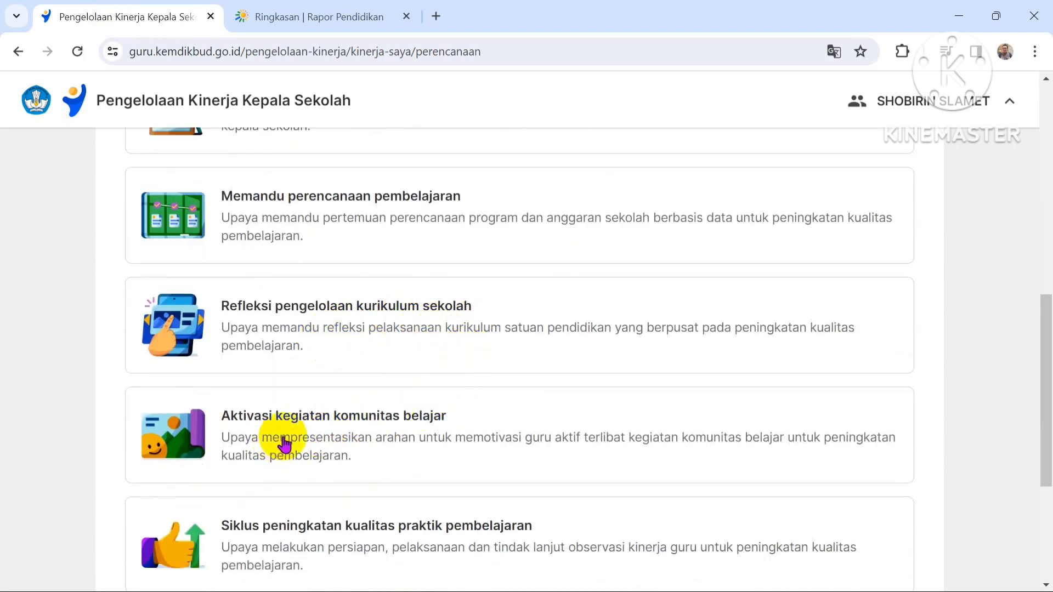
pyautogui.scroll(-3, 404, 433)
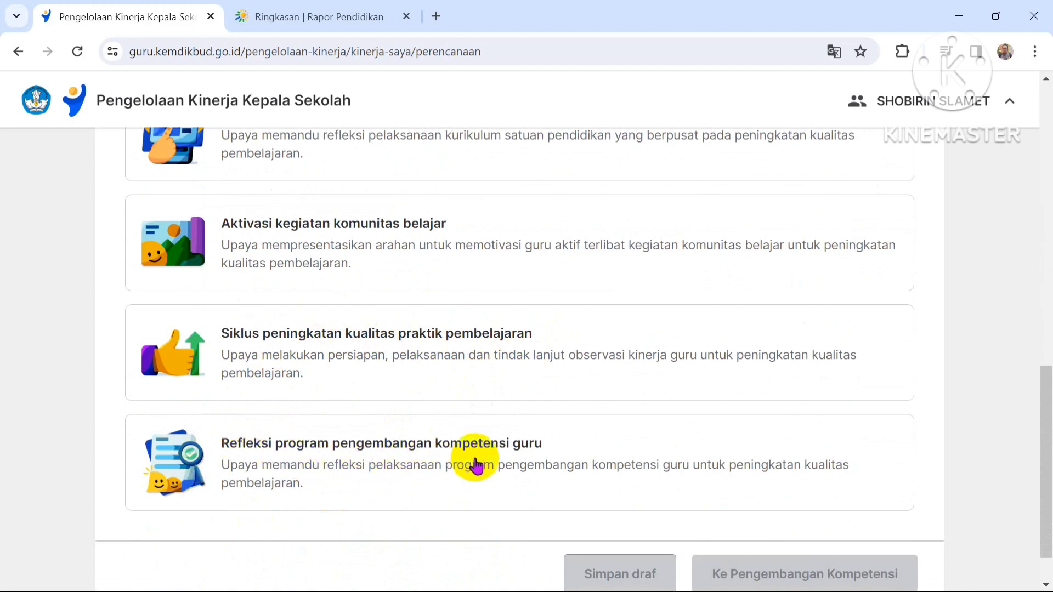
pyautogui.scroll(-1, 474, 467)
pyautogui.scroll(6, 418, 417)
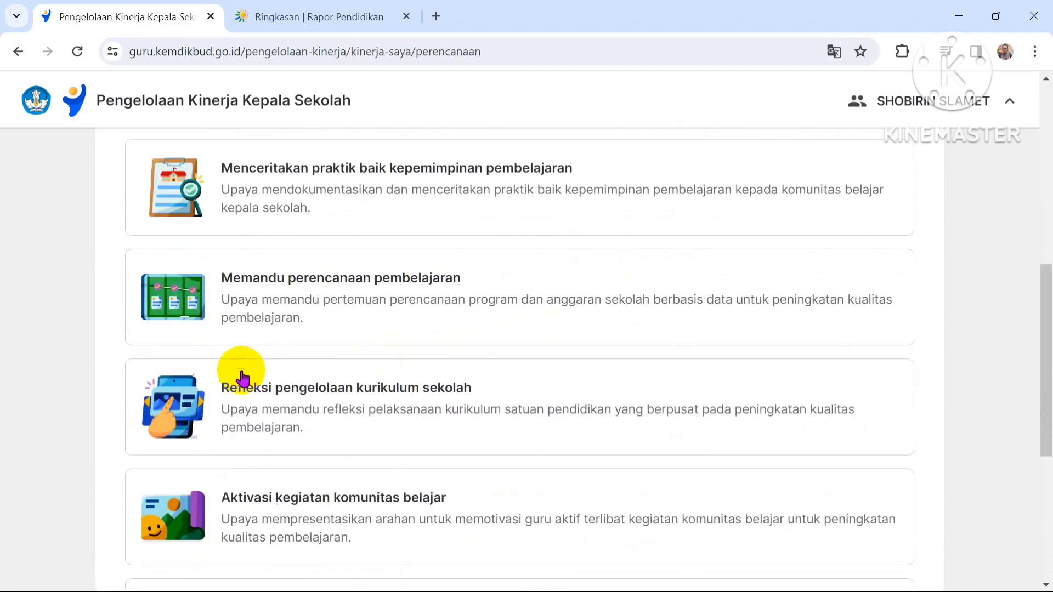
pyautogui.scroll(7, 241, 377)
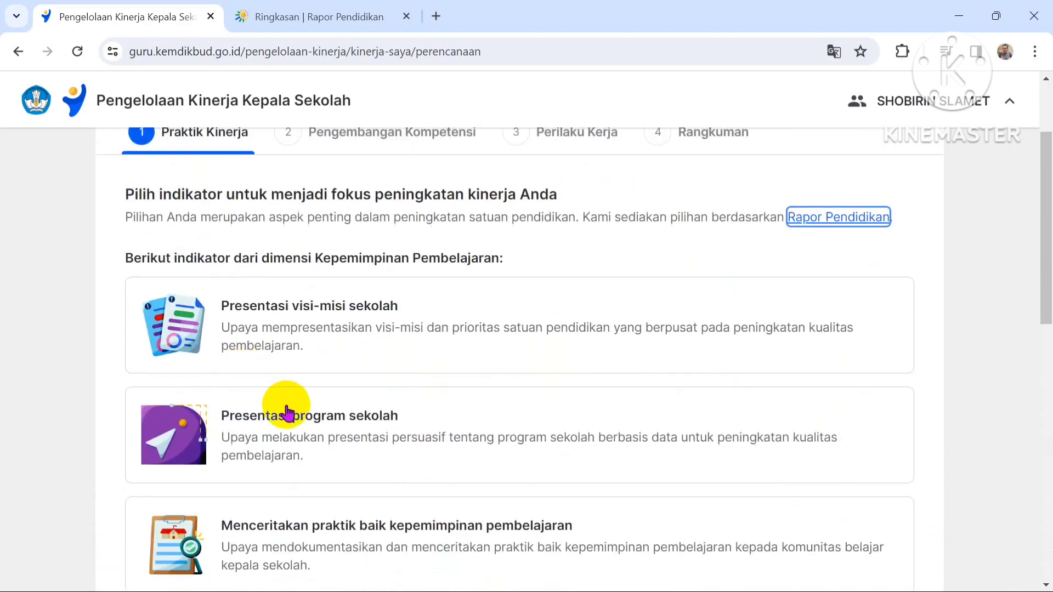
# Choose Presentasi visi-misi sekolah as the performance improvement indicator and continue to Pengembangan Kompetensi.
pyautogui.click(250, 335)
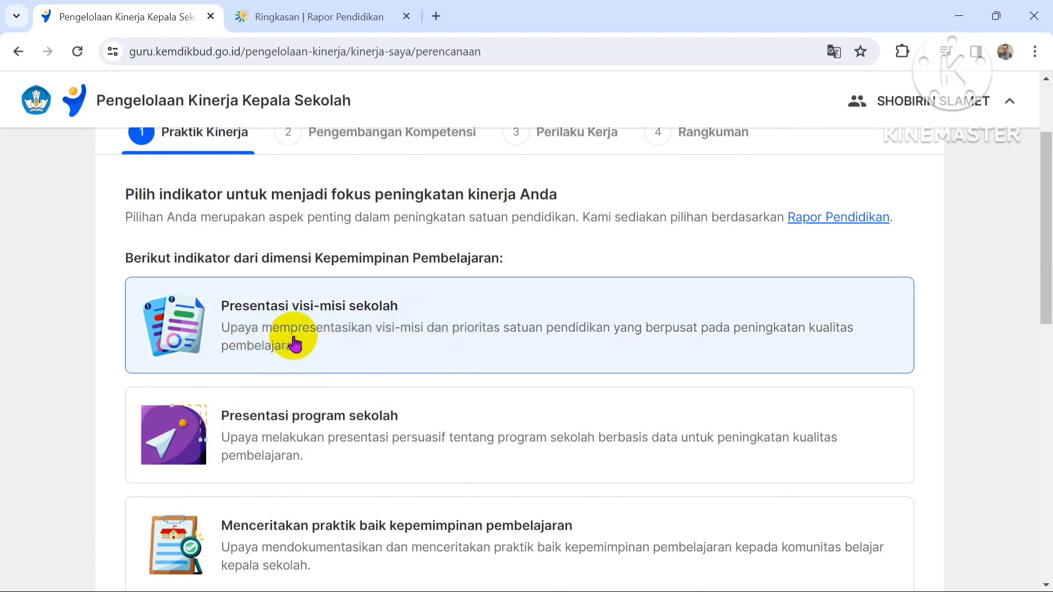
pyautogui.scroll(-1, 298, 341)
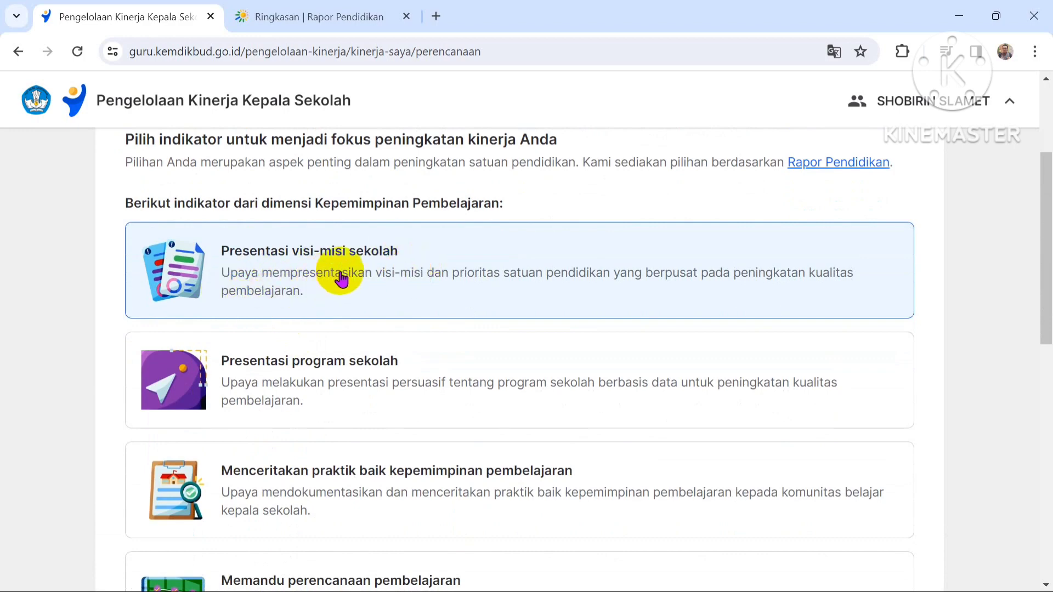
pyautogui.scroll(-3, 296, 294)
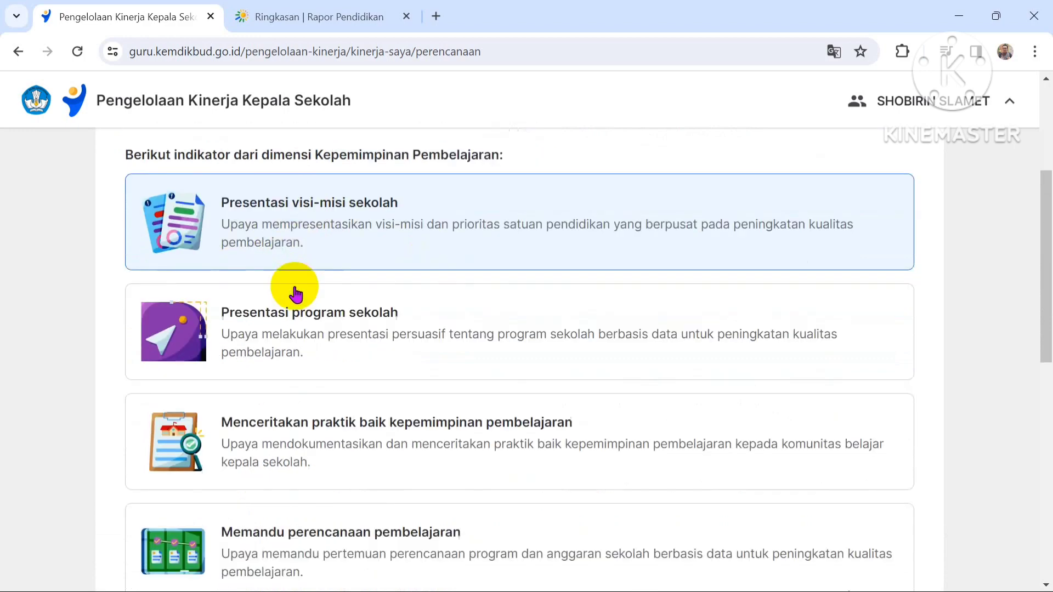
pyautogui.scroll(2, 336, 266)
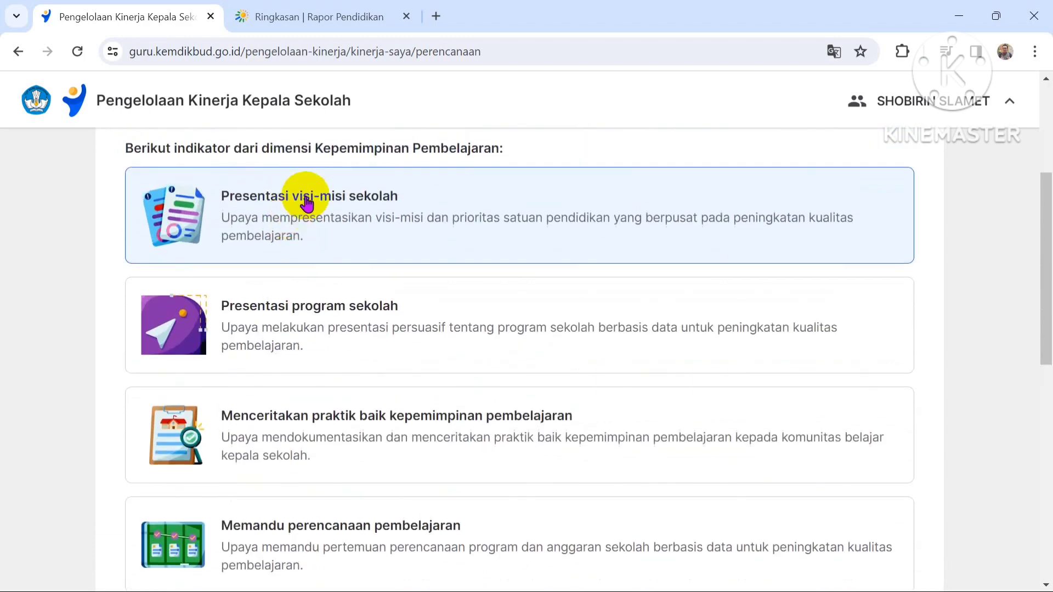
pyautogui.click(307, 201)
pyautogui.click(347, 223)
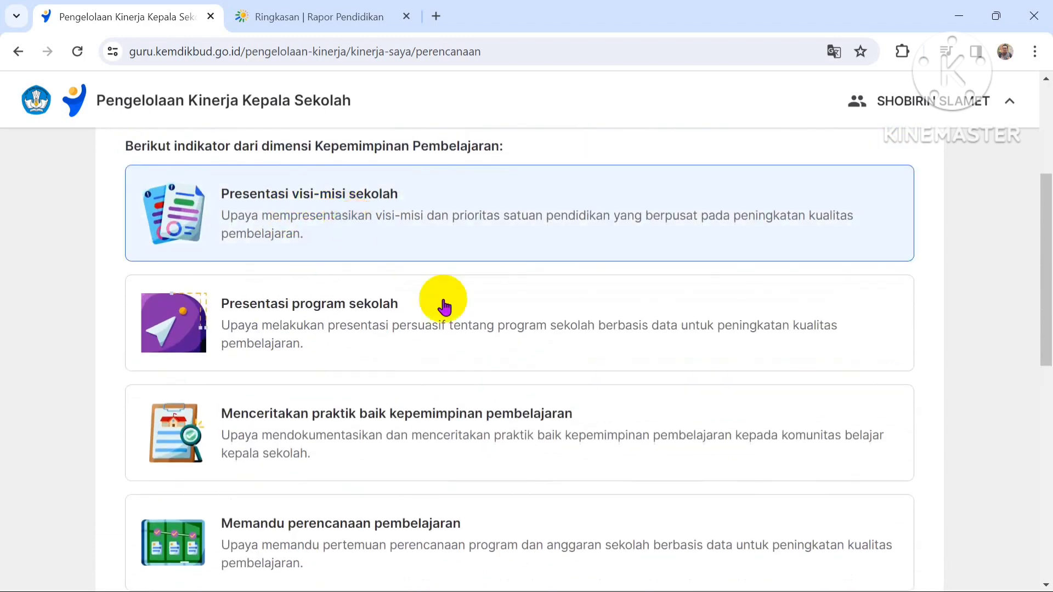
pyautogui.scroll(-5, 494, 329)
pyautogui.scroll(-5, 599, 383)
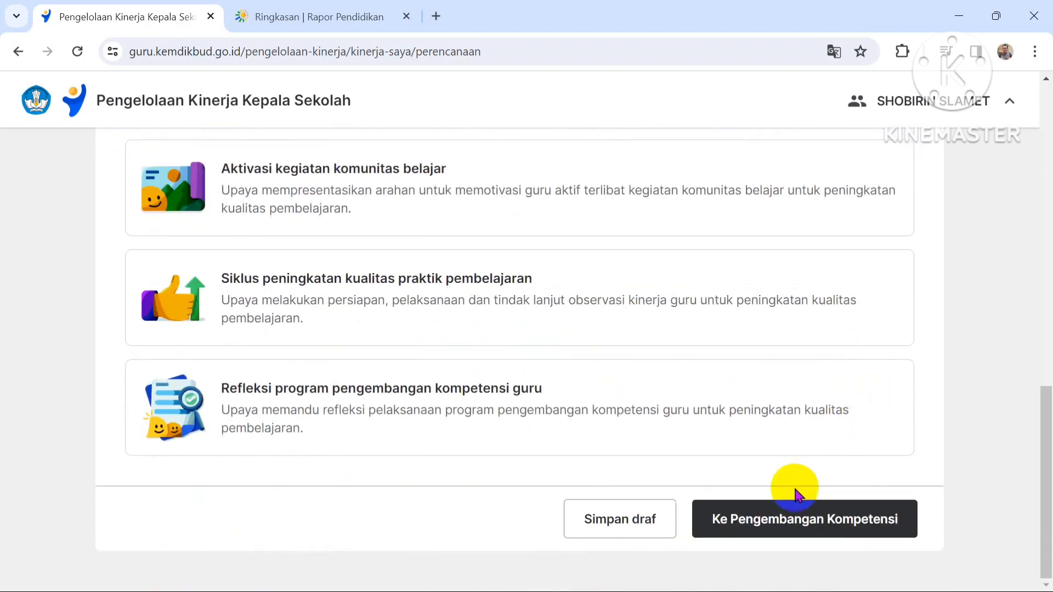
pyautogui.click(766, 521)
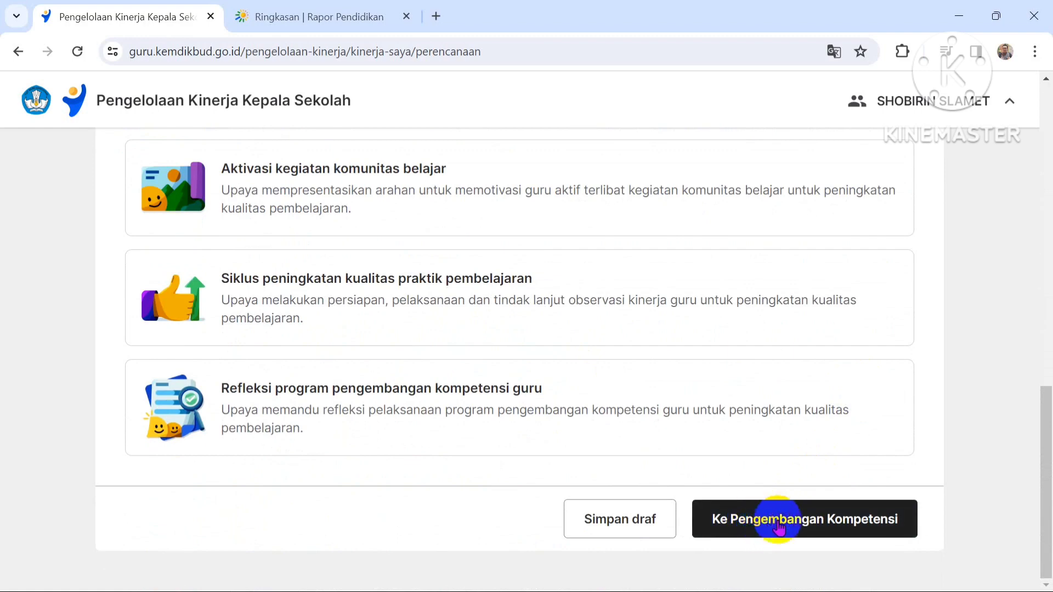
pyautogui.click(779, 524)
# Set the first Rencana Hasil Kerja to the 8 poin option on being narasumber berbagi praktik baik for Kurikulum Merdeka and/or Perencanaan Berbasis Data.
pyautogui.scroll(-4, 277, 463)
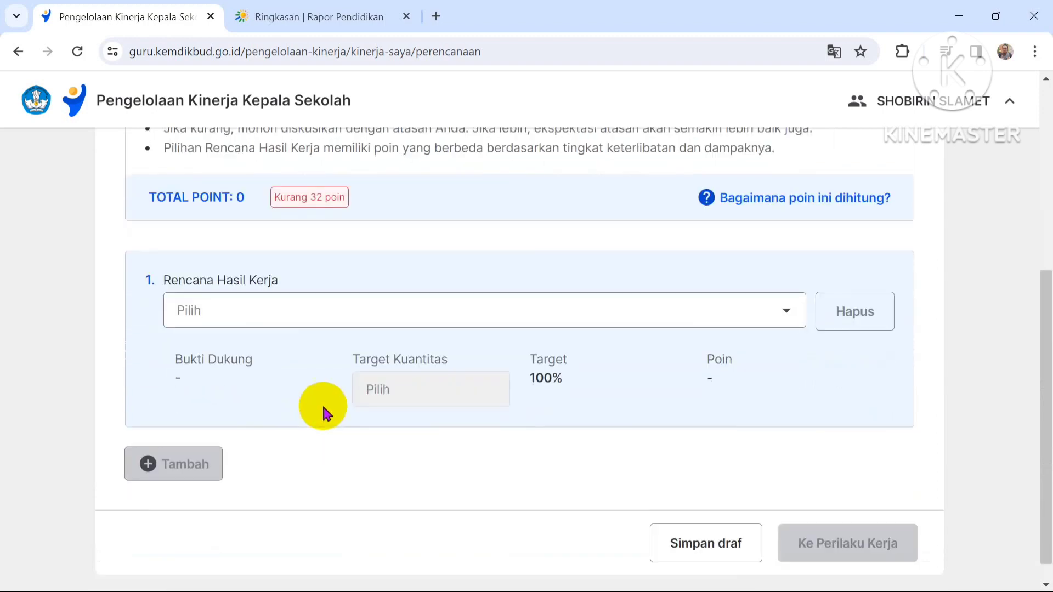
pyautogui.scroll(2, 216, 367)
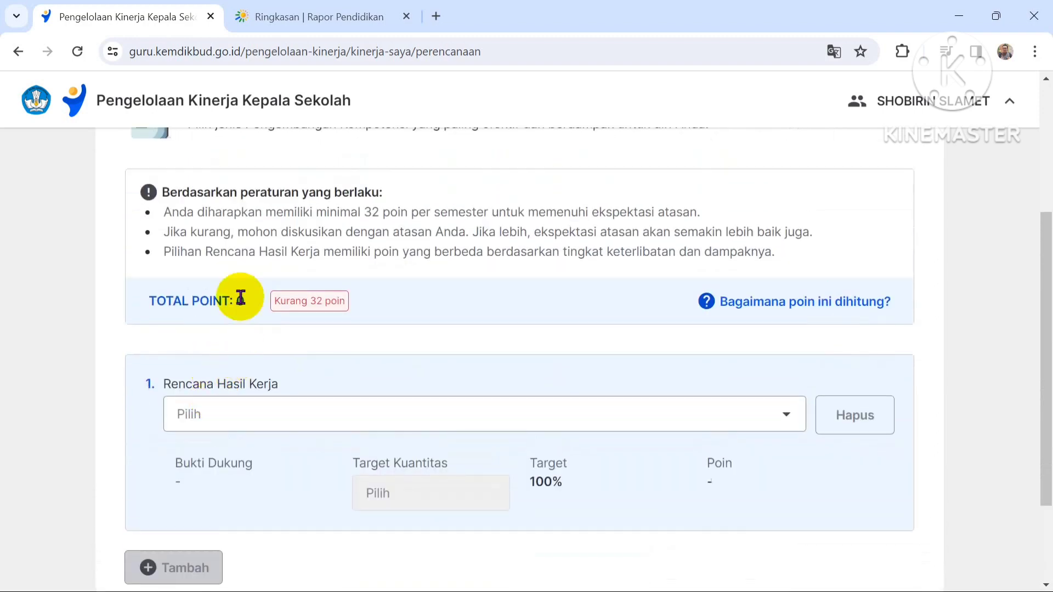
pyautogui.scroll(2, 317, 282)
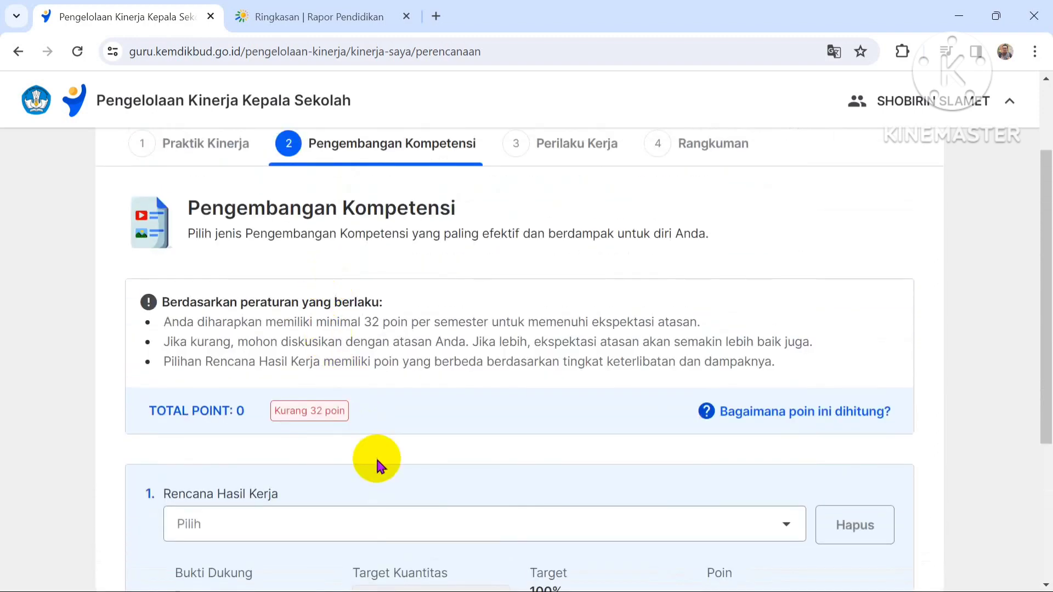
pyautogui.scroll(1, 329, 351)
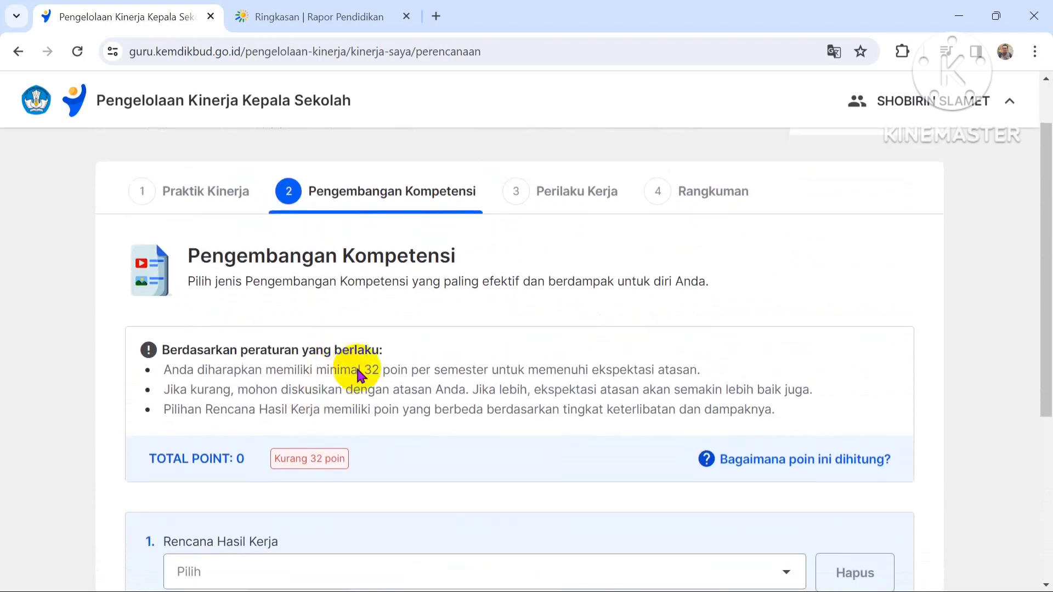
pyautogui.scroll(-3, 362, 370)
pyautogui.scroll(-1, 417, 406)
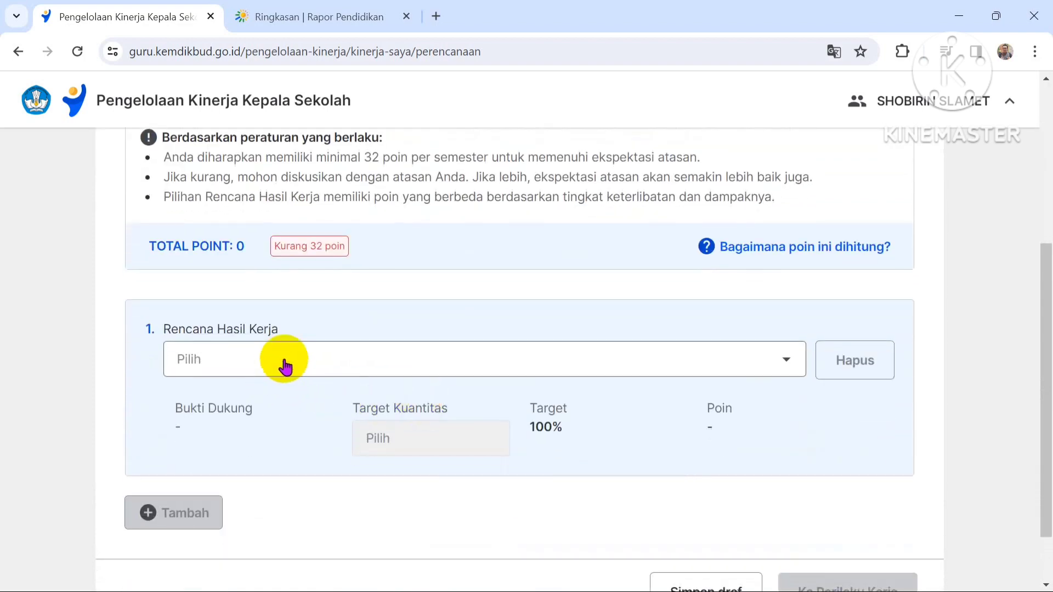
pyautogui.click(289, 363)
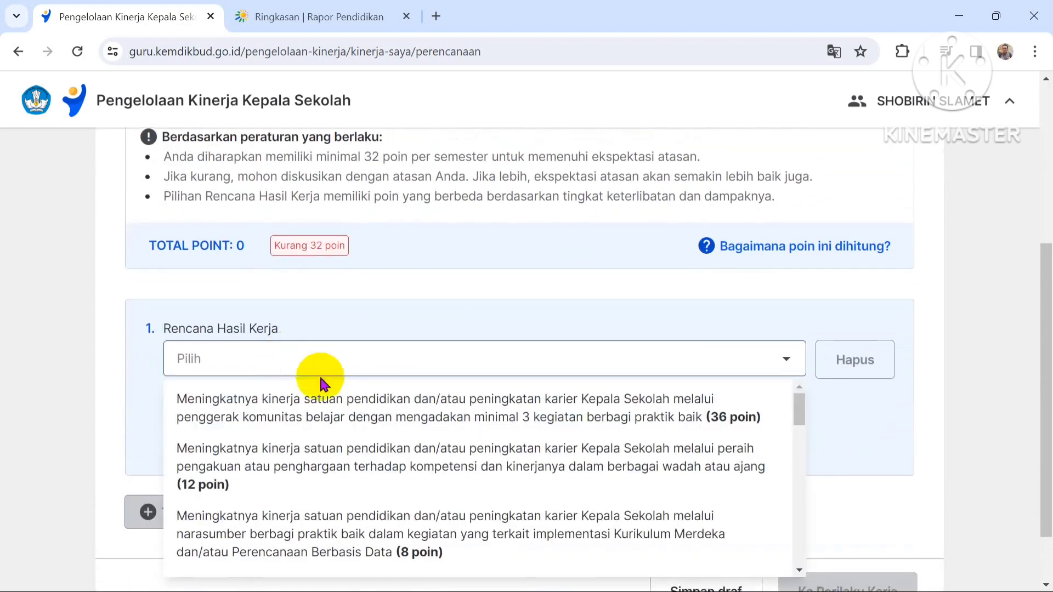
pyautogui.scroll(-1, 318, 376)
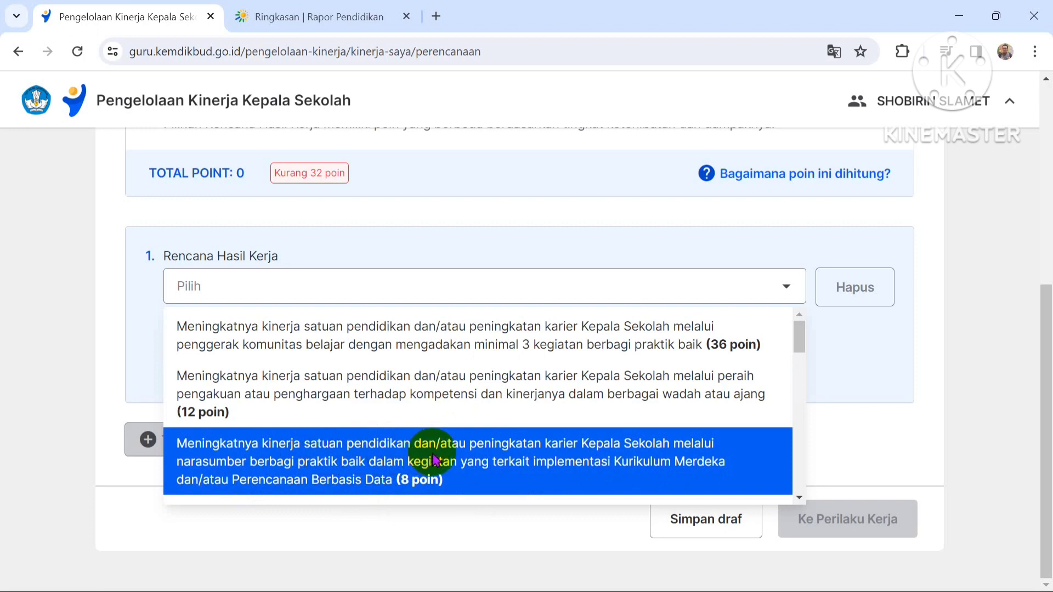
pyautogui.click(405, 473)
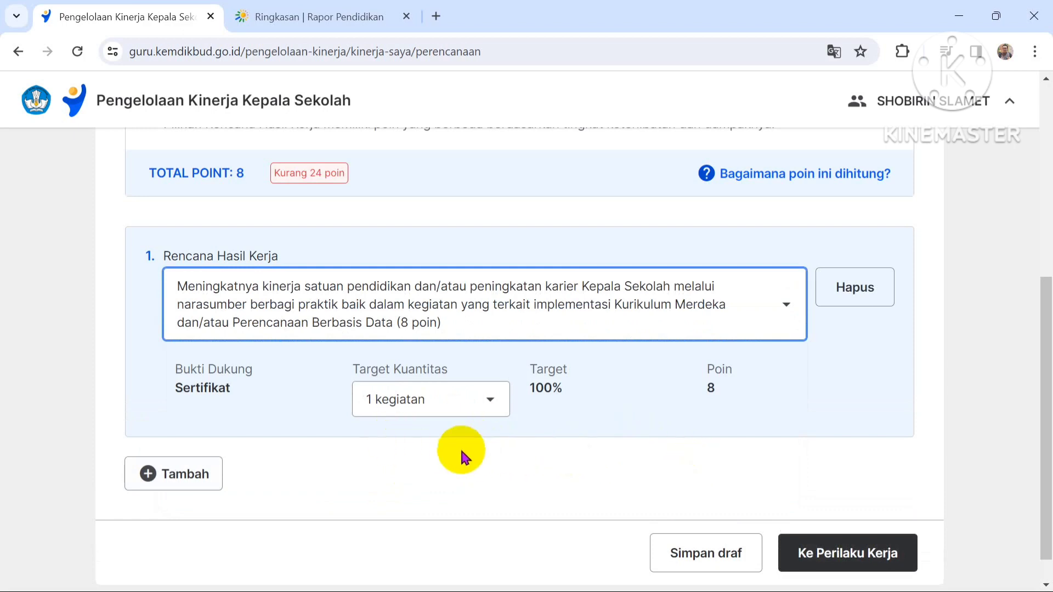
# Add a second Rencana Hasil Kerja and read through its activity options, from penggerak komunitas belajar to peserta praktik magang.
pyautogui.click(172, 484)
pyautogui.scroll(-3, 307, 472)
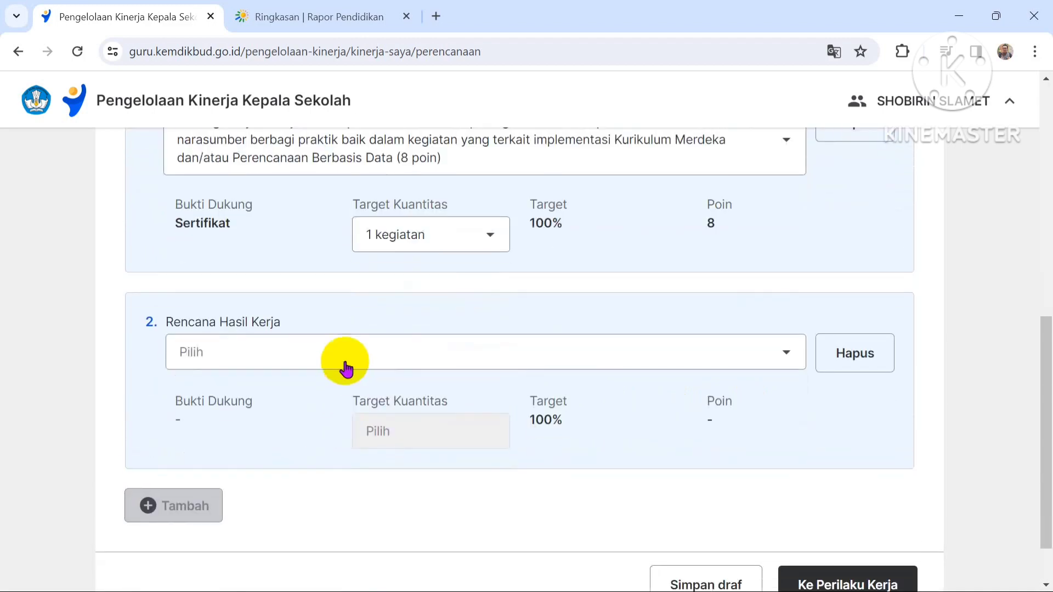
pyautogui.click(345, 357)
pyautogui.scroll(-2, 337, 383)
pyautogui.scroll(2, 337, 386)
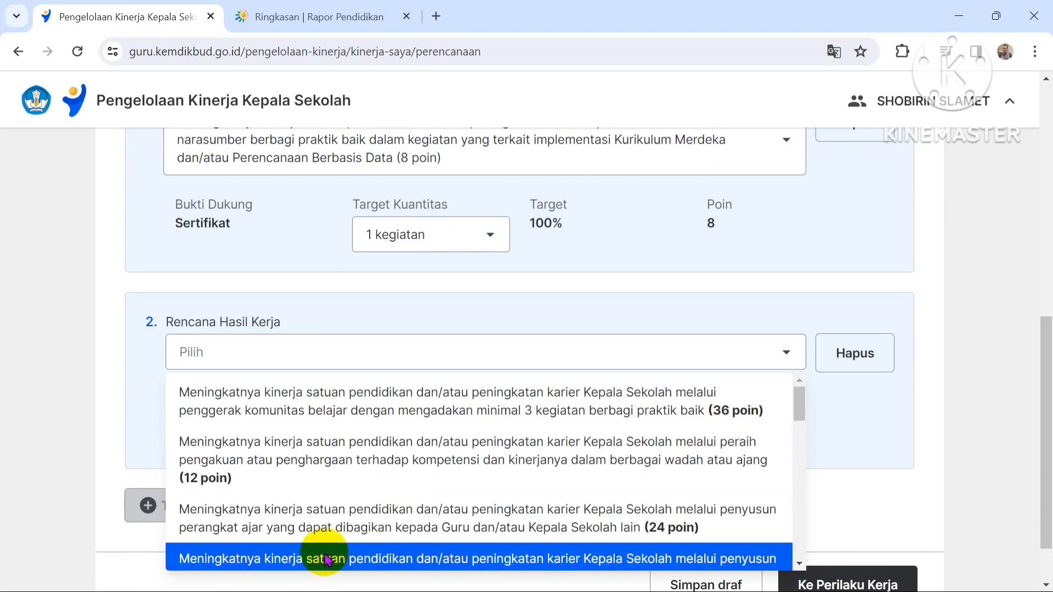
pyautogui.scroll(-1, 324, 559)
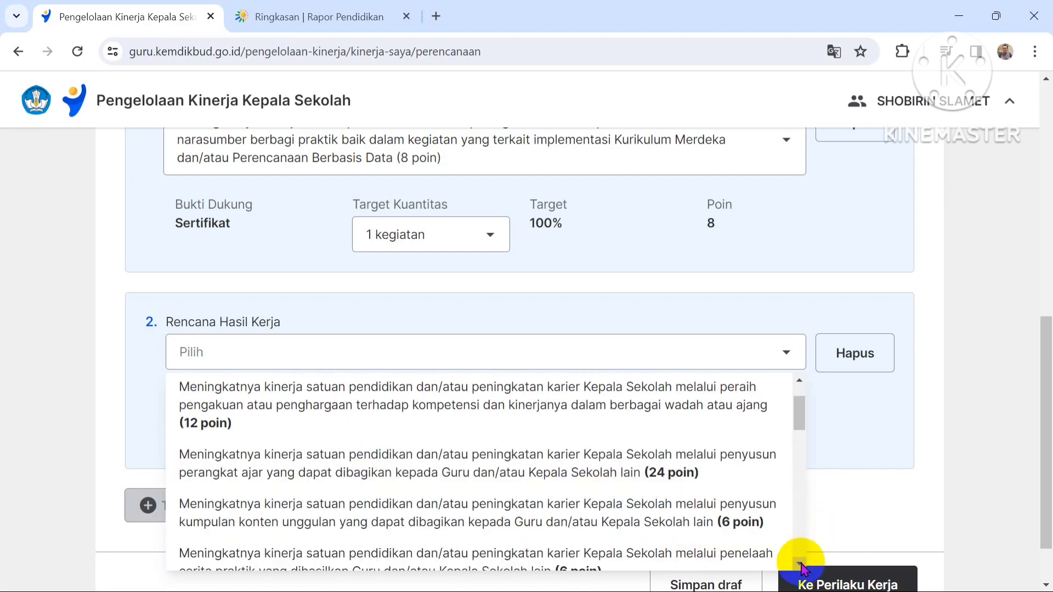
pyautogui.scroll(-3, 794, 555)
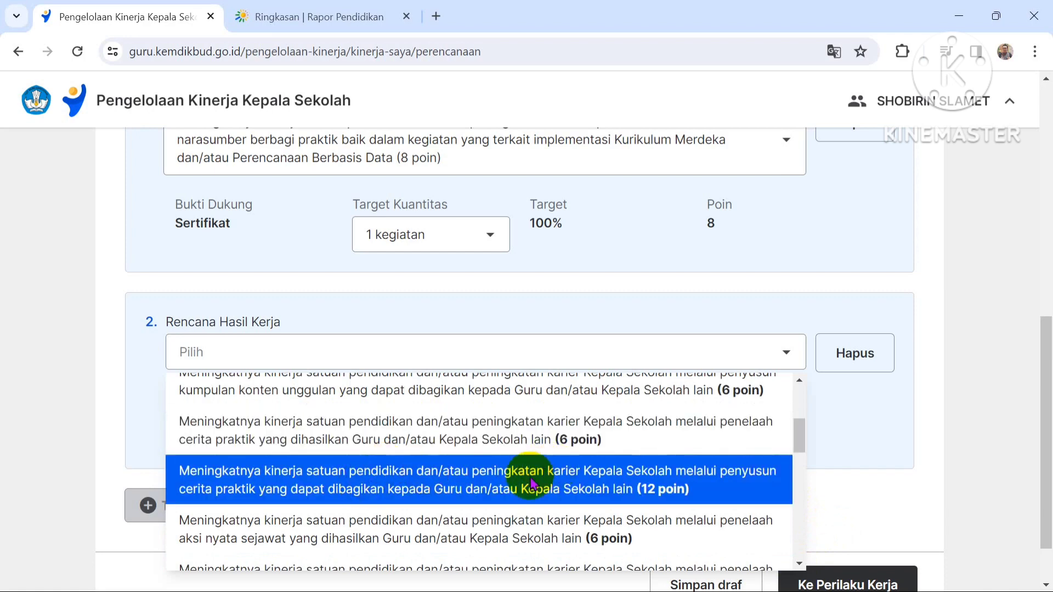
pyautogui.click(798, 564)
pyautogui.click(799, 564)
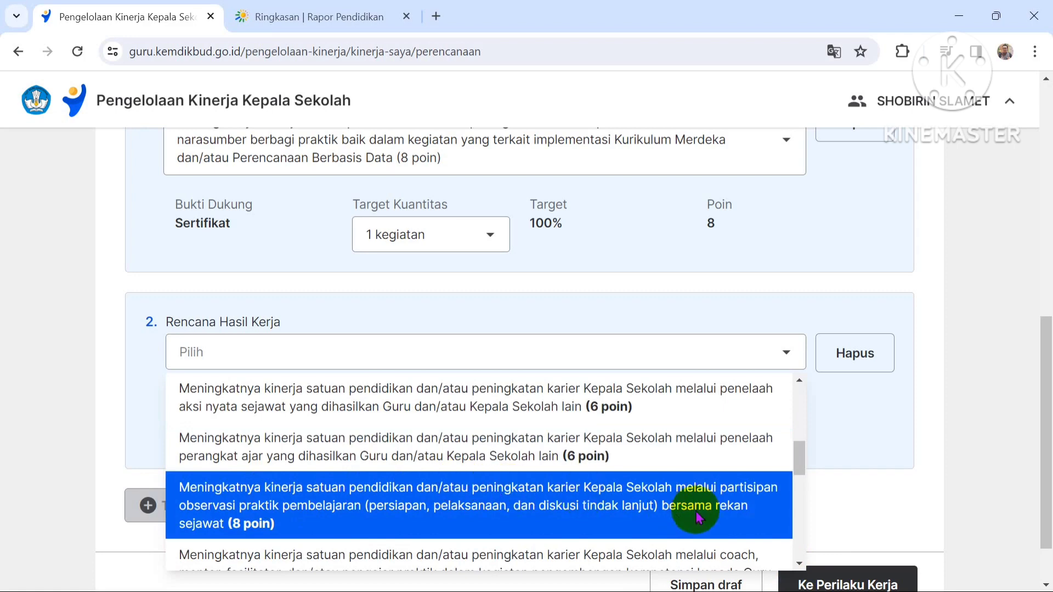
pyautogui.scroll(-3, 801, 565)
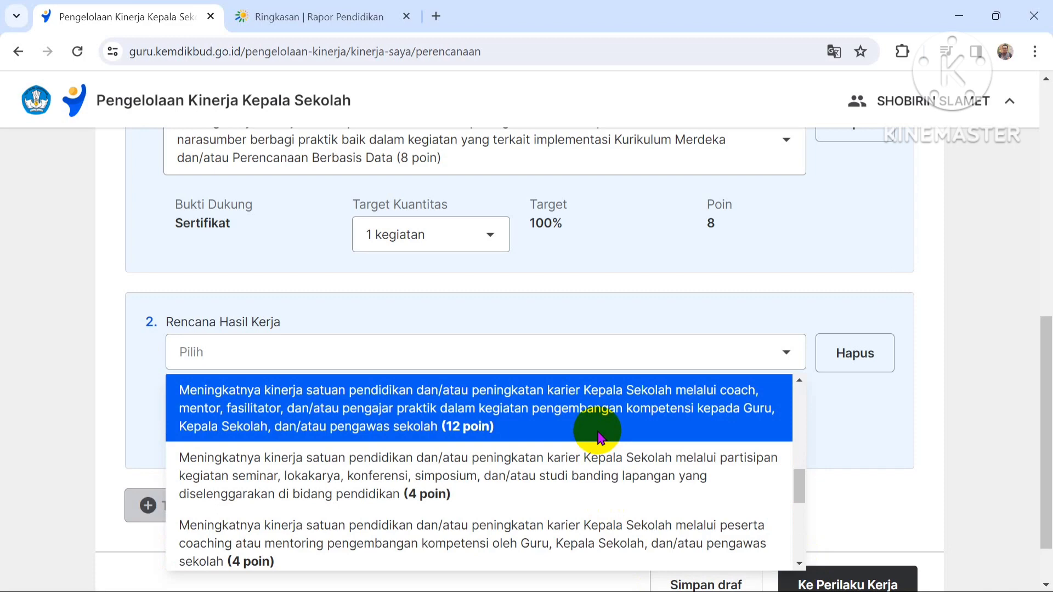
pyautogui.click(799, 563)
pyautogui.scroll(-3, 799, 565)
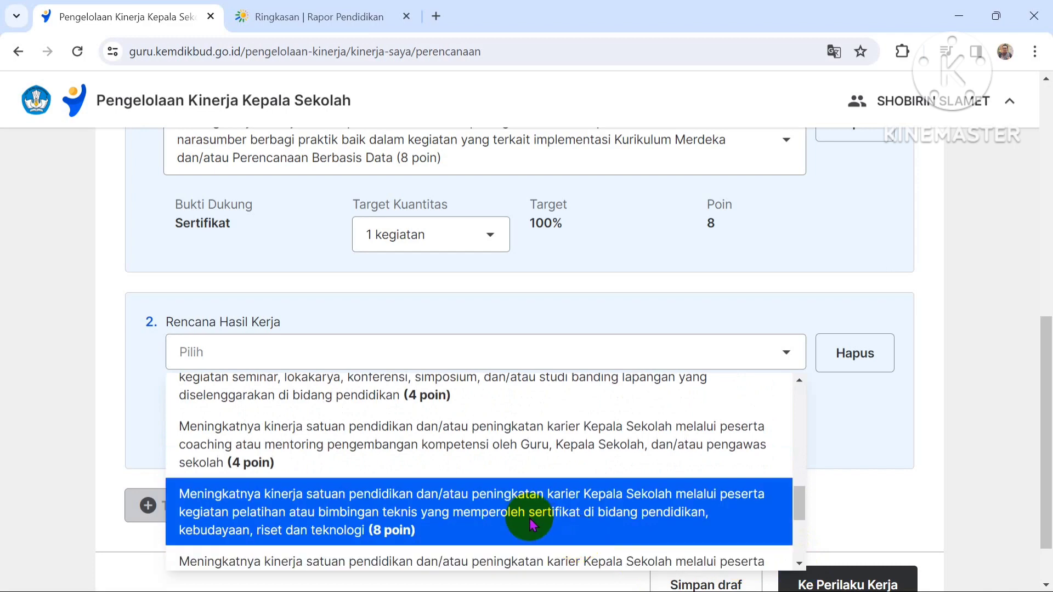
pyautogui.scroll(-5, 529, 523)
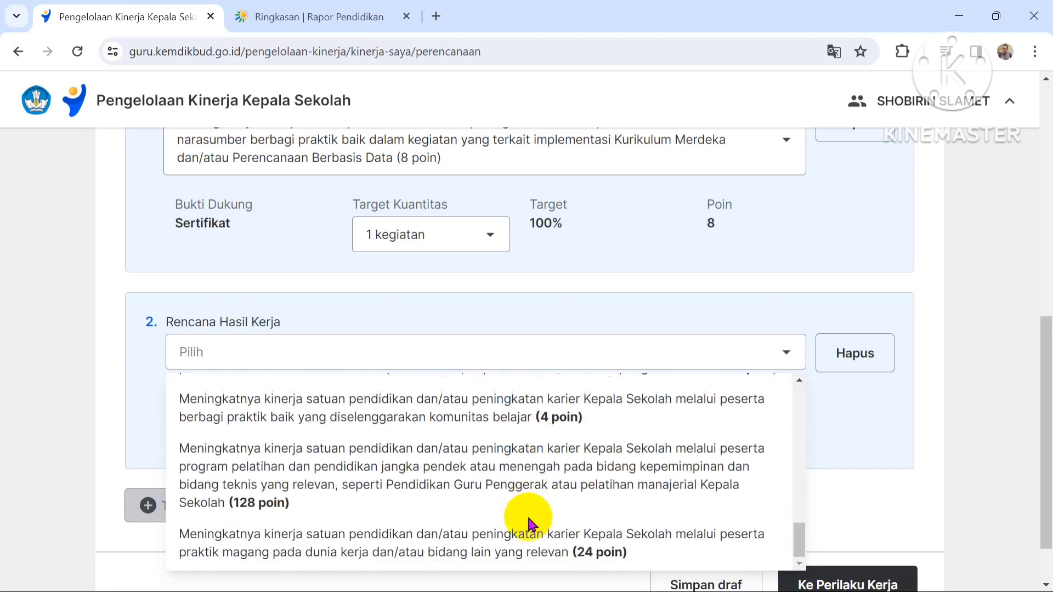
pyautogui.scroll(-1, 507, 521)
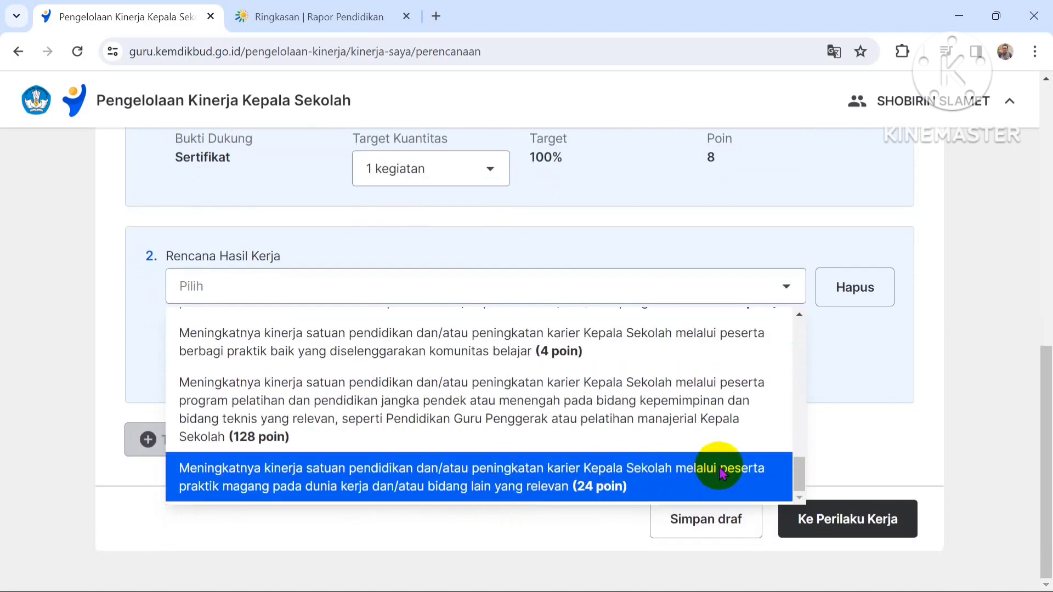
# Set the second Rencana Hasil Kerja to the 36 poin option on penggerak komunitas belajar with minimal 3 kegiatan berbagi praktik baik, and check the total points.
pyautogui.click(799, 317)
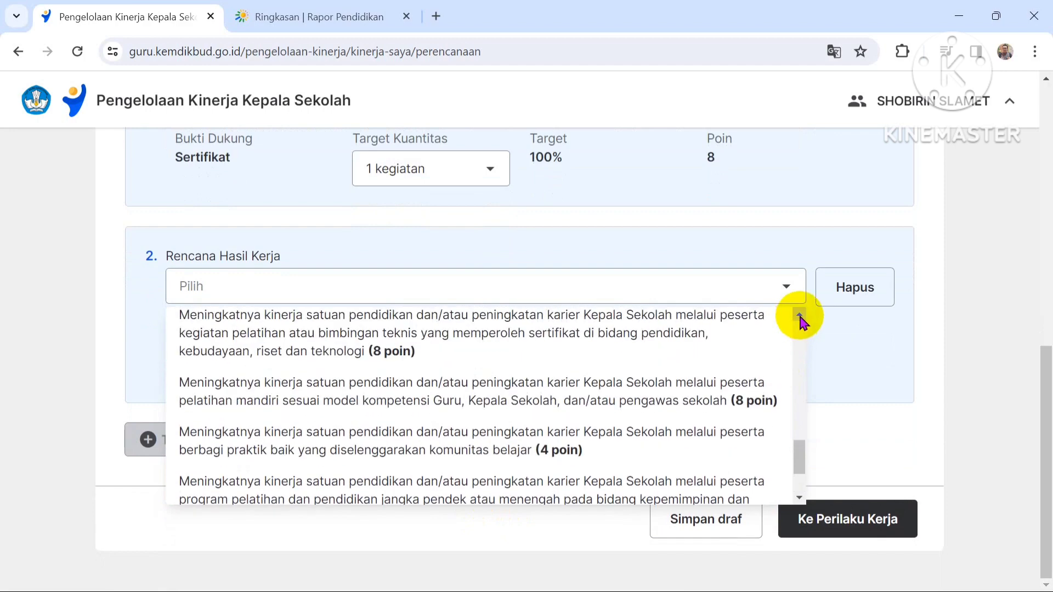
pyautogui.click(799, 317)
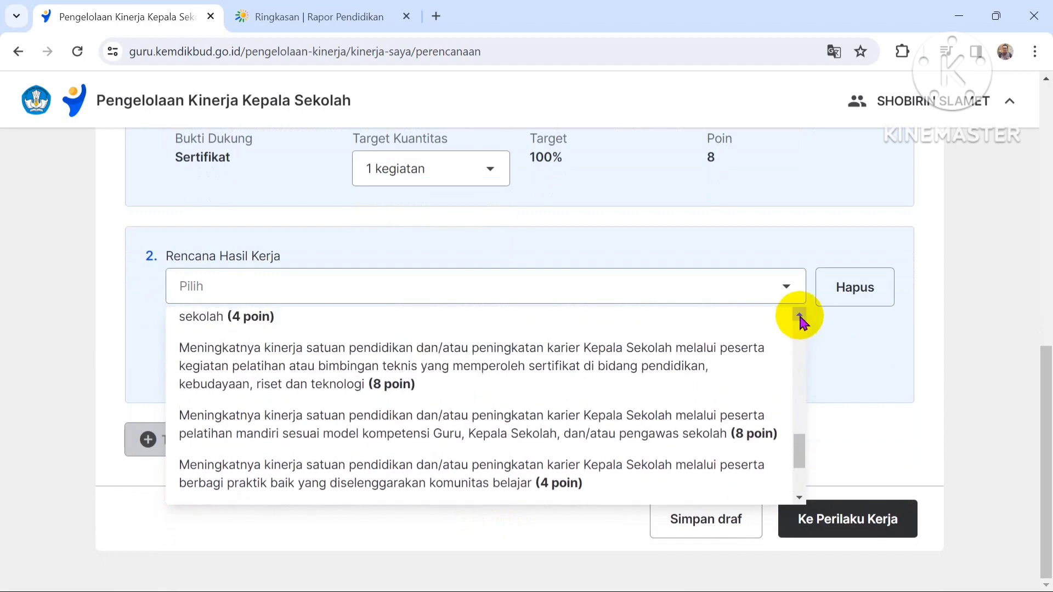
pyautogui.click(799, 317)
pyautogui.click(799, 316)
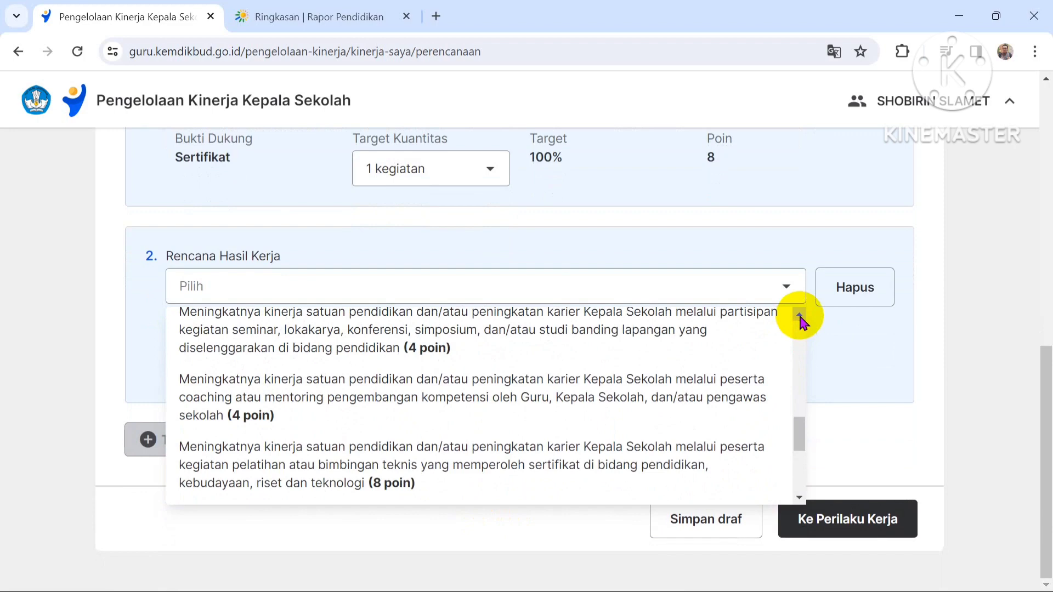
pyautogui.click(800, 317)
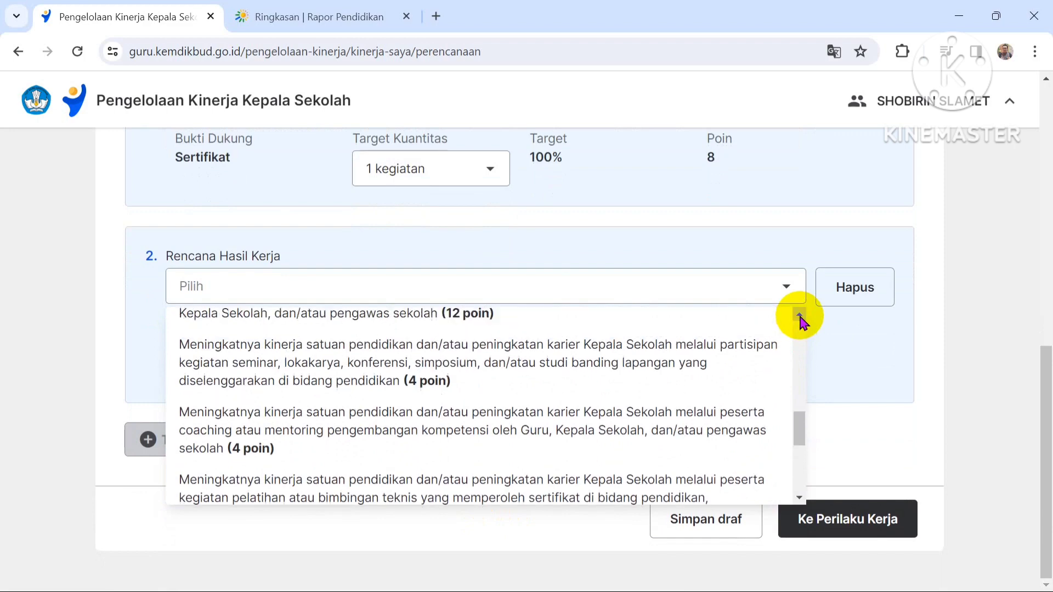
pyautogui.click(799, 317)
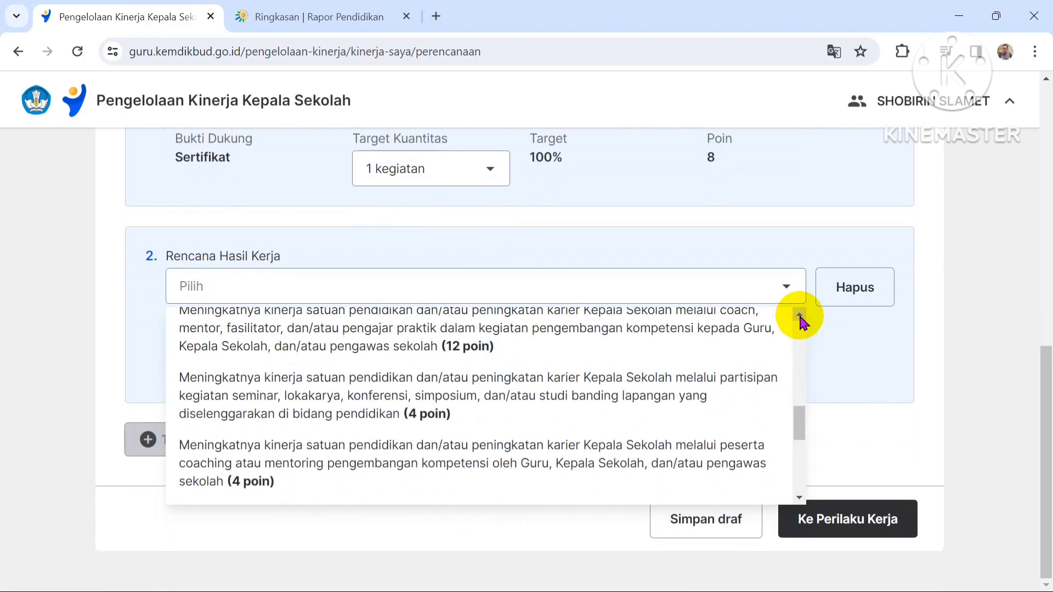
pyautogui.click(800, 317)
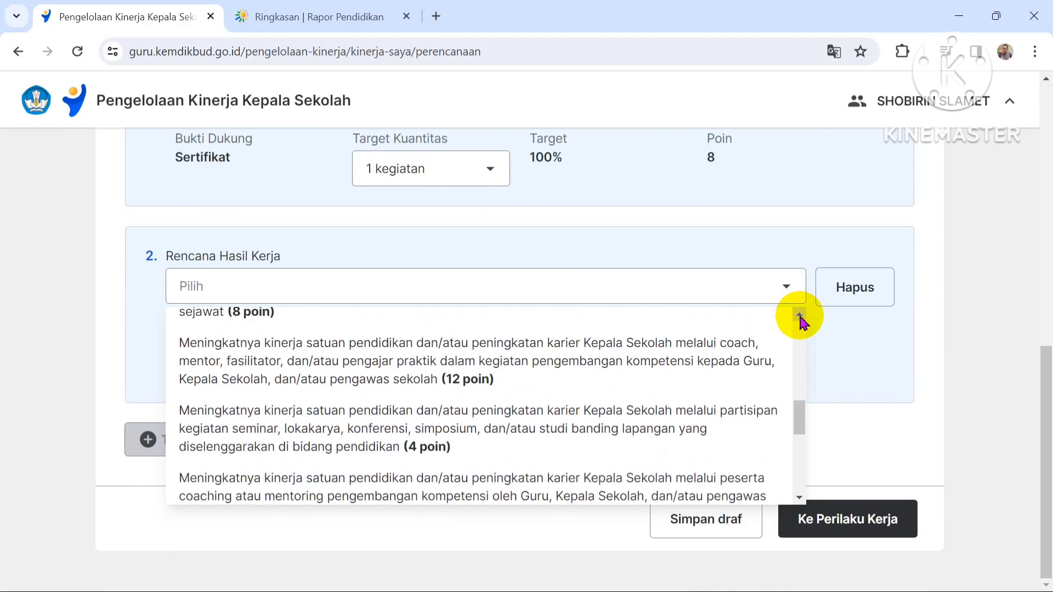
pyautogui.click(799, 317)
pyautogui.click(799, 317)
pyautogui.click(800, 317)
pyautogui.click(800, 317)
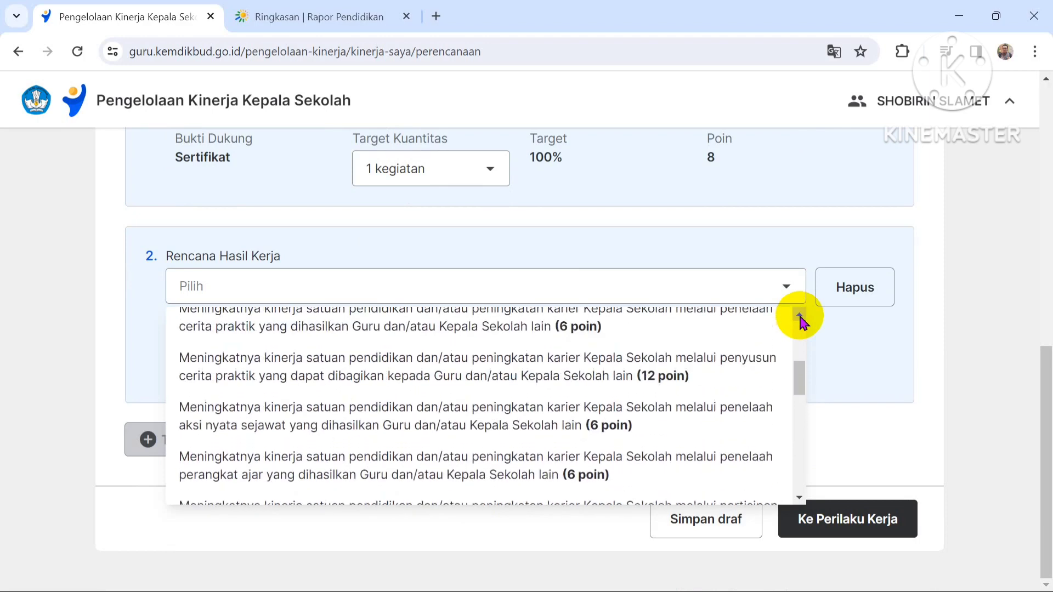
pyautogui.click(800, 316)
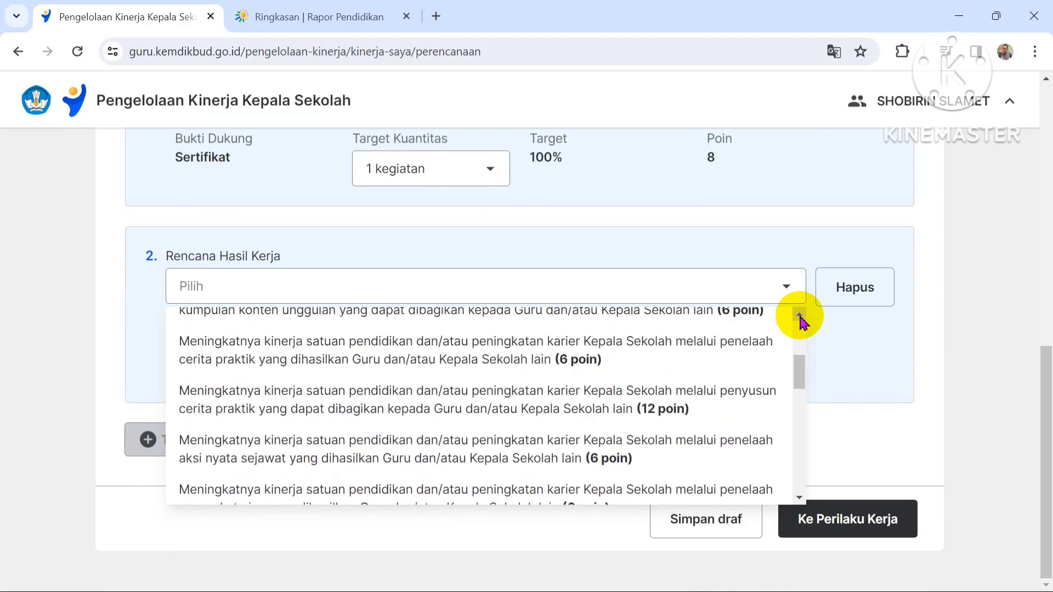
pyautogui.click(800, 316)
pyautogui.click(799, 316)
pyautogui.click(799, 317)
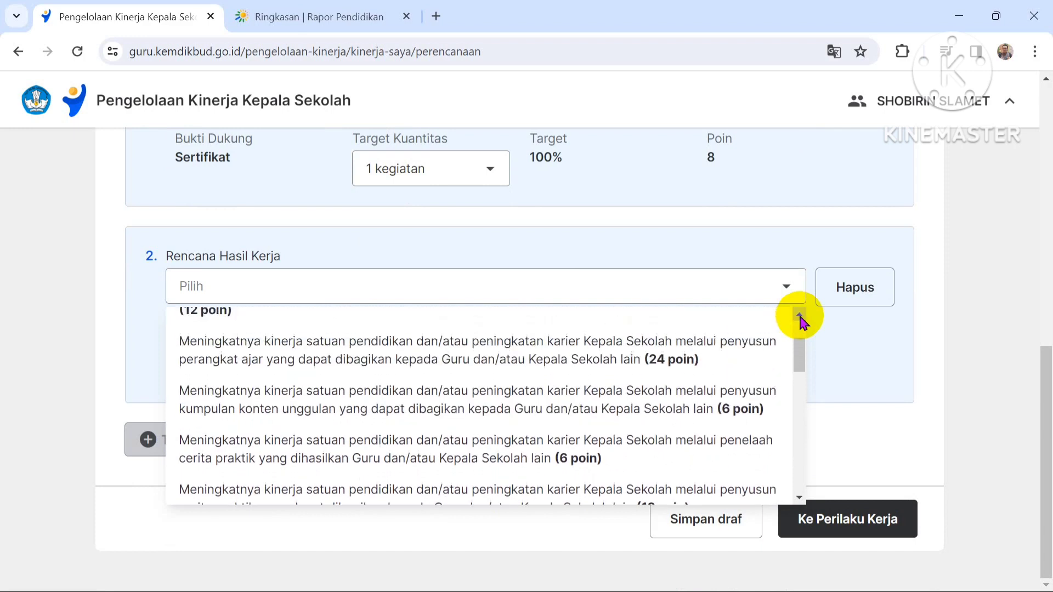
pyautogui.click(799, 317)
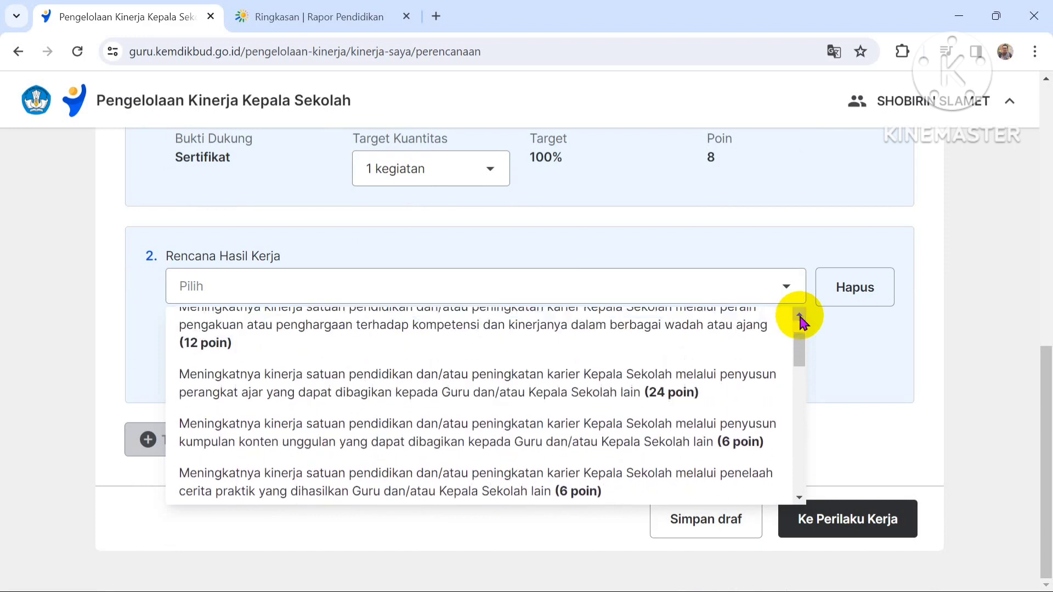
pyautogui.click(800, 316)
pyautogui.click(799, 317)
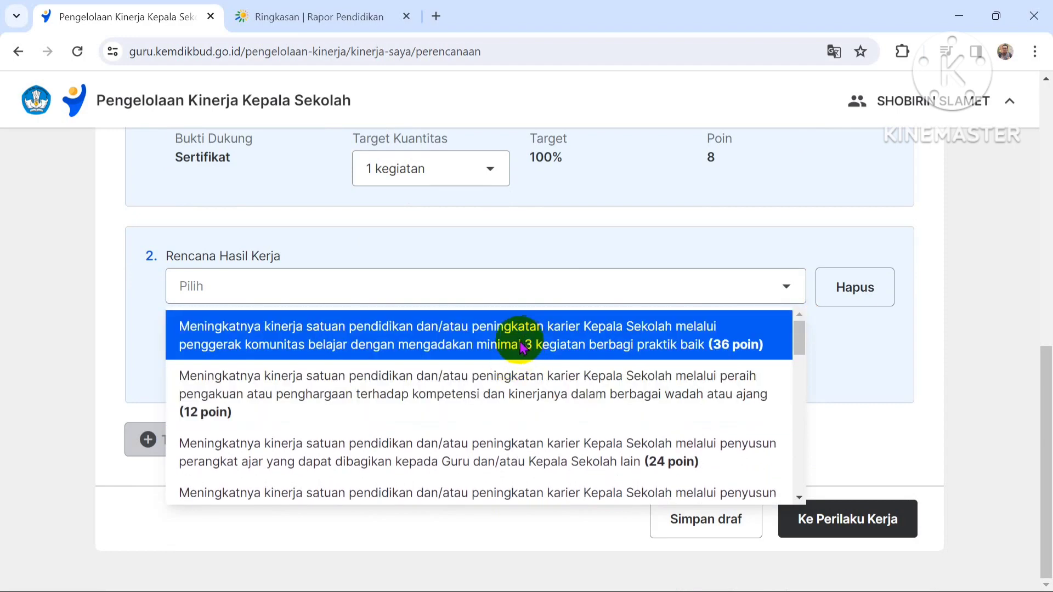
pyautogui.click(439, 350)
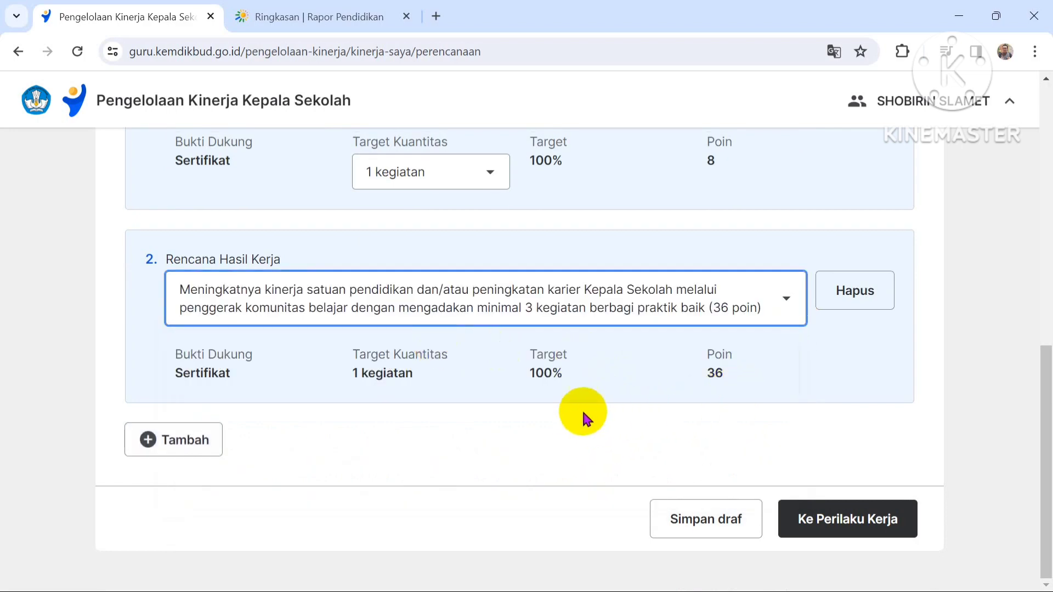
pyautogui.scroll(5, 582, 417)
pyautogui.scroll(1, 457, 405)
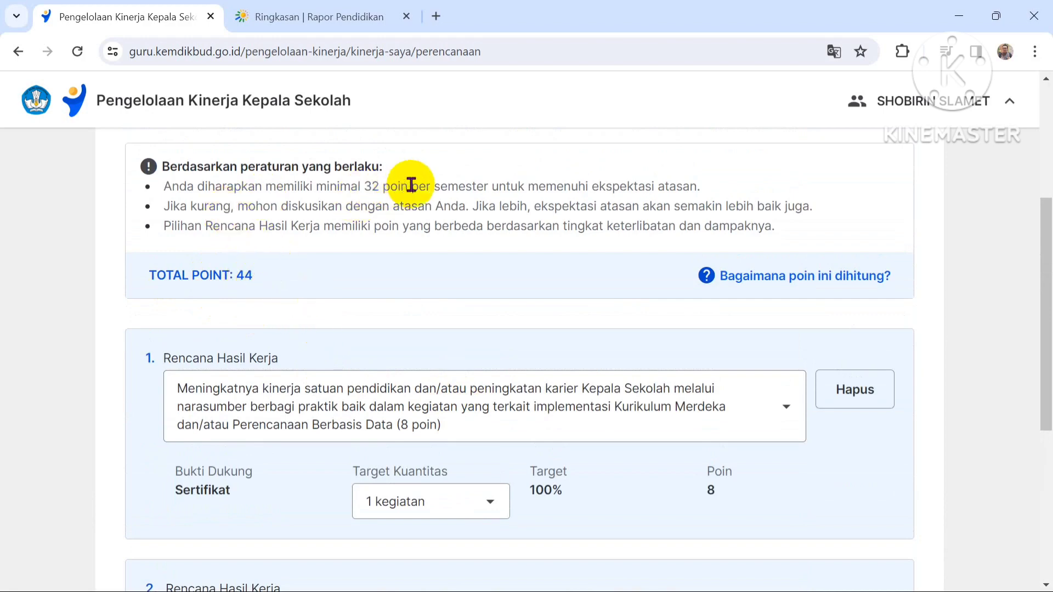
# Add a third Rencana Hasil Kerja with the 6 poin penelaah aksi nyata sejawat option and a Target Kuantitas of 2 kegiatan.
pyautogui.scroll(-3, 410, 211)
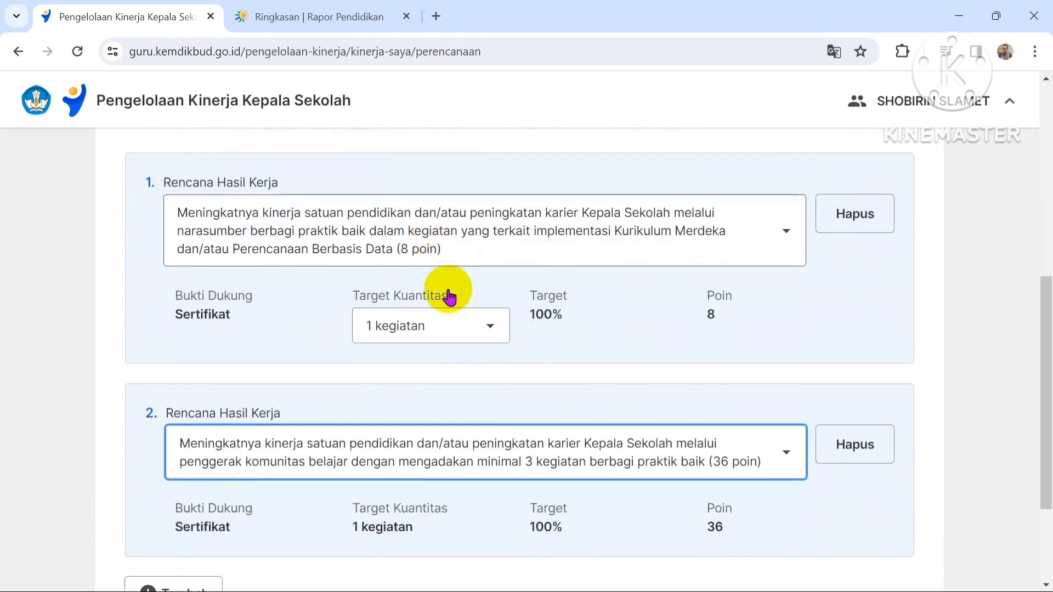
pyautogui.scroll(-3, 449, 296)
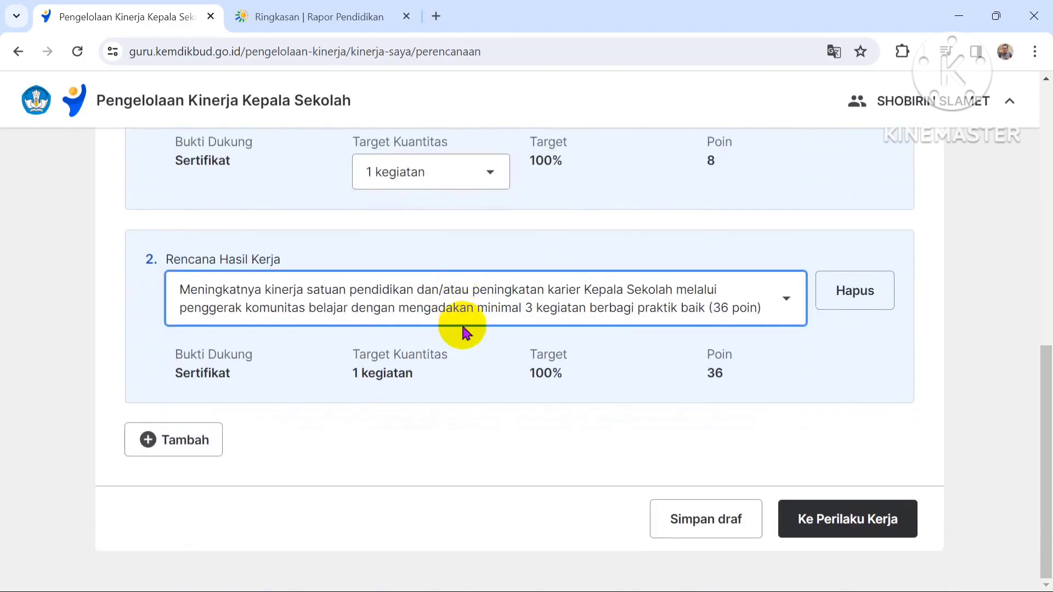
pyautogui.click(178, 452)
pyautogui.scroll(-2, 305, 442)
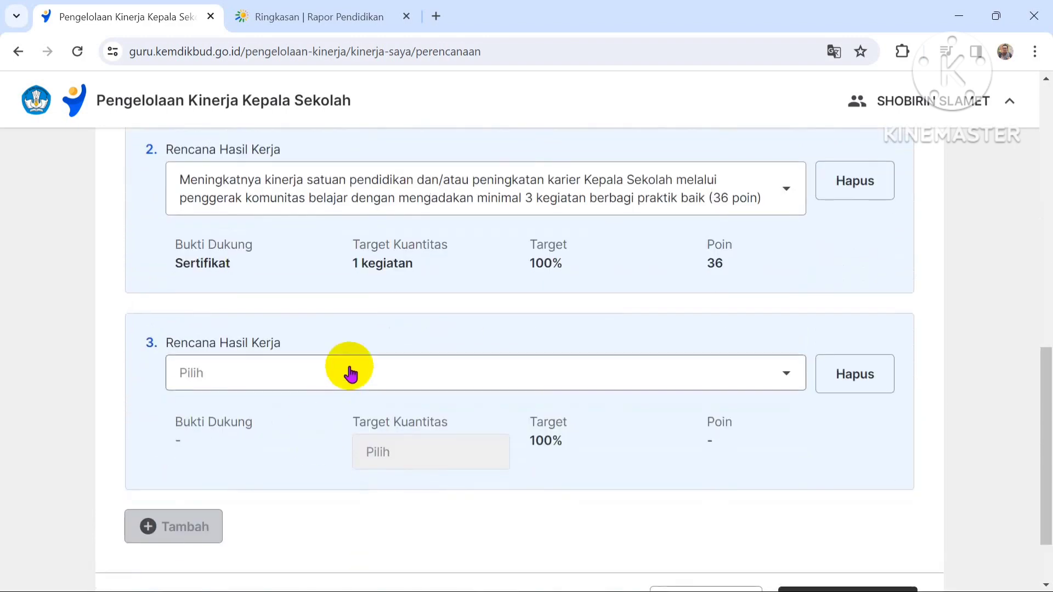
pyautogui.click(349, 373)
pyautogui.scroll(-2, 348, 369)
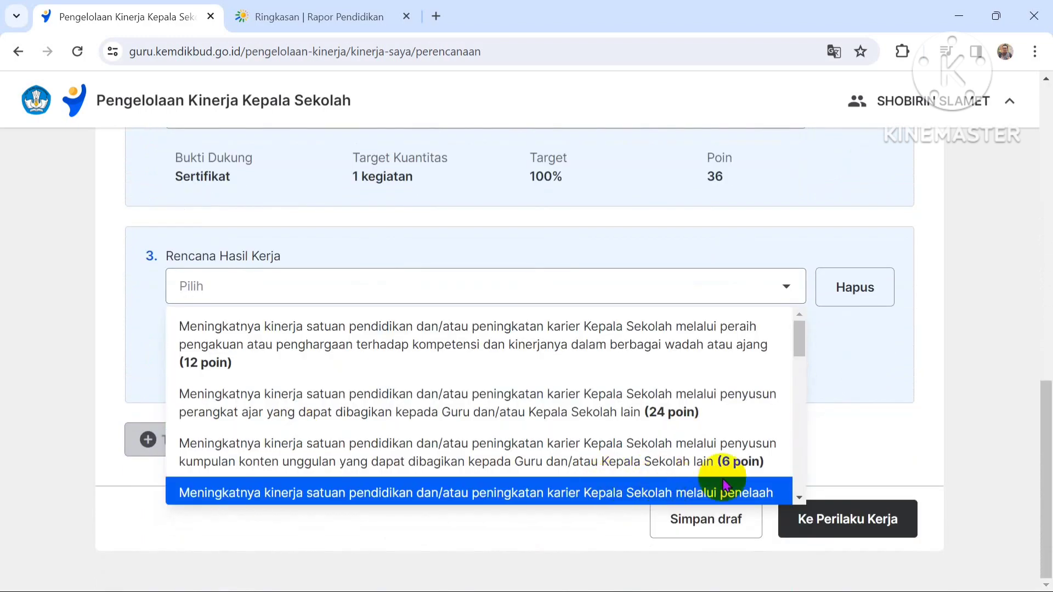
pyautogui.click(799, 497)
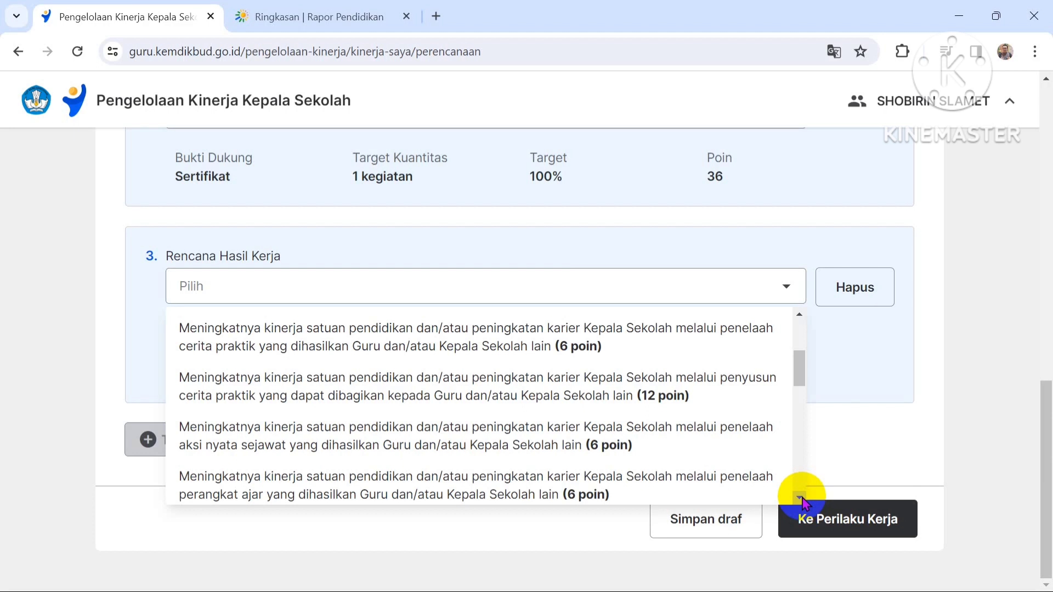
pyautogui.scroll(-1, 801, 501)
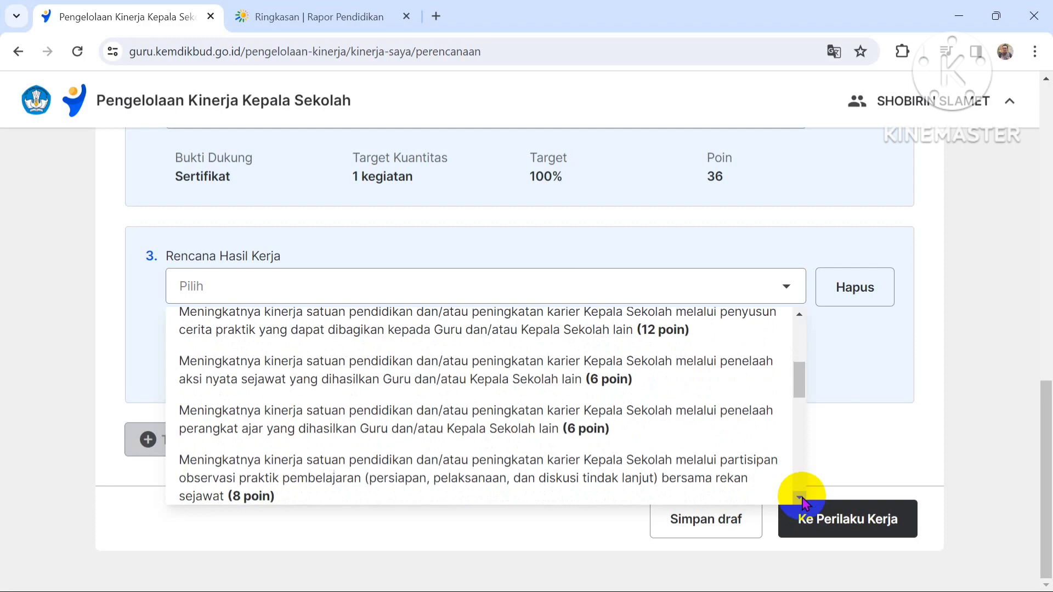
pyautogui.click(662, 378)
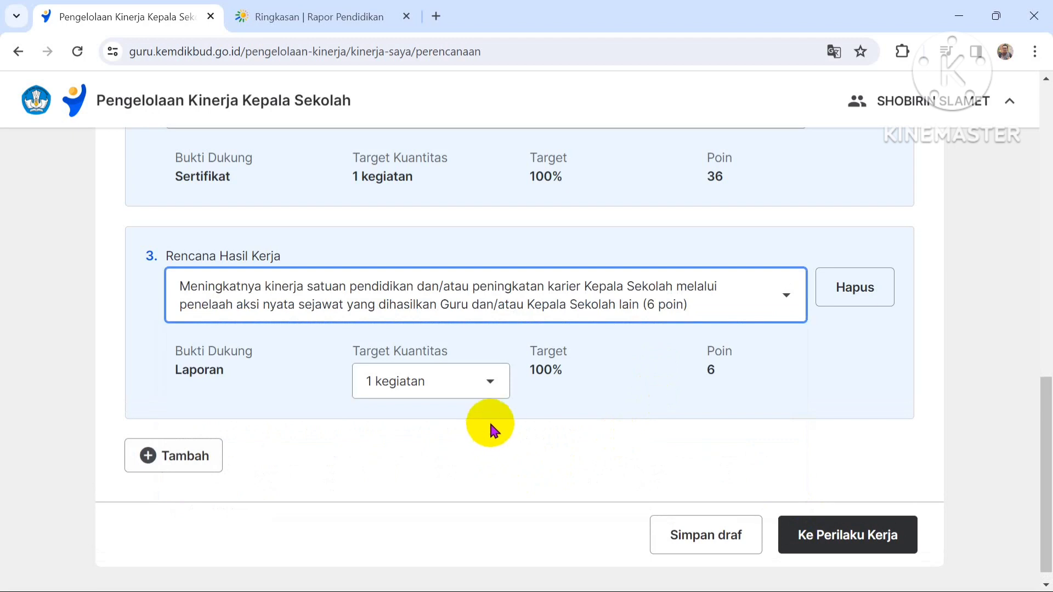
pyautogui.click(490, 382)
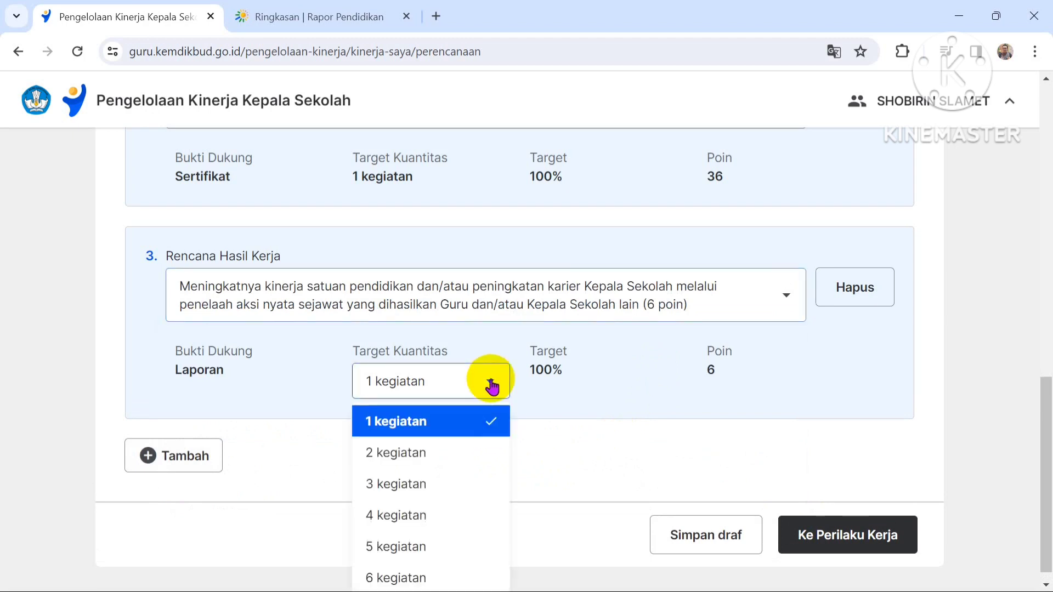
pyautogui.click(439, 457)
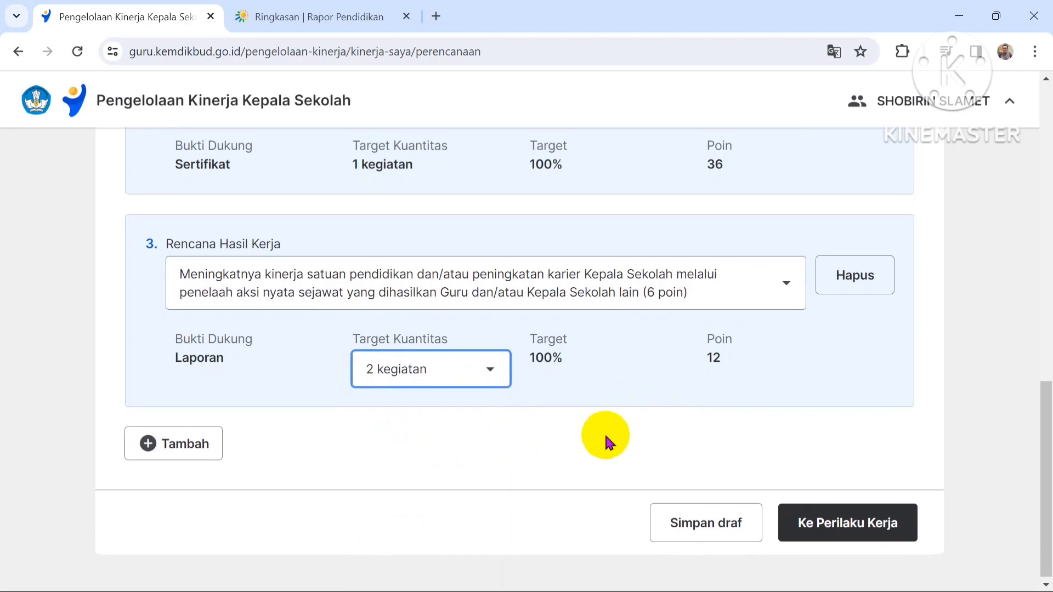
# Review the total points and the three Rencana Hasil Kerja entries, and continue to Perilaku Kerja.
pyautogui.scroll(5, 404, 404)
pyautogui.scroll(2, 331, 432)
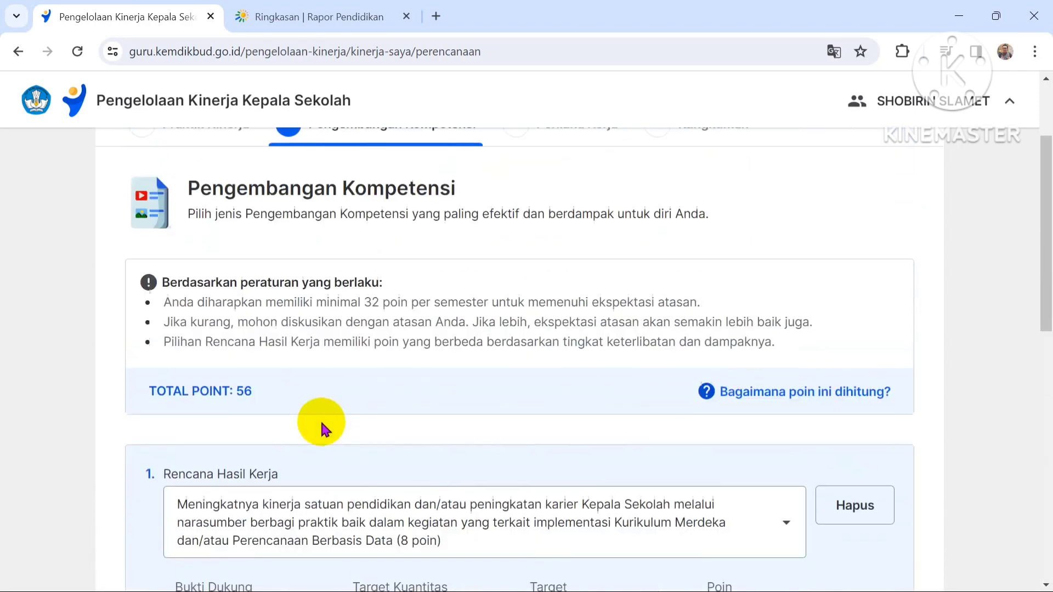
pyautogui.scroll(-10, 427, 455)
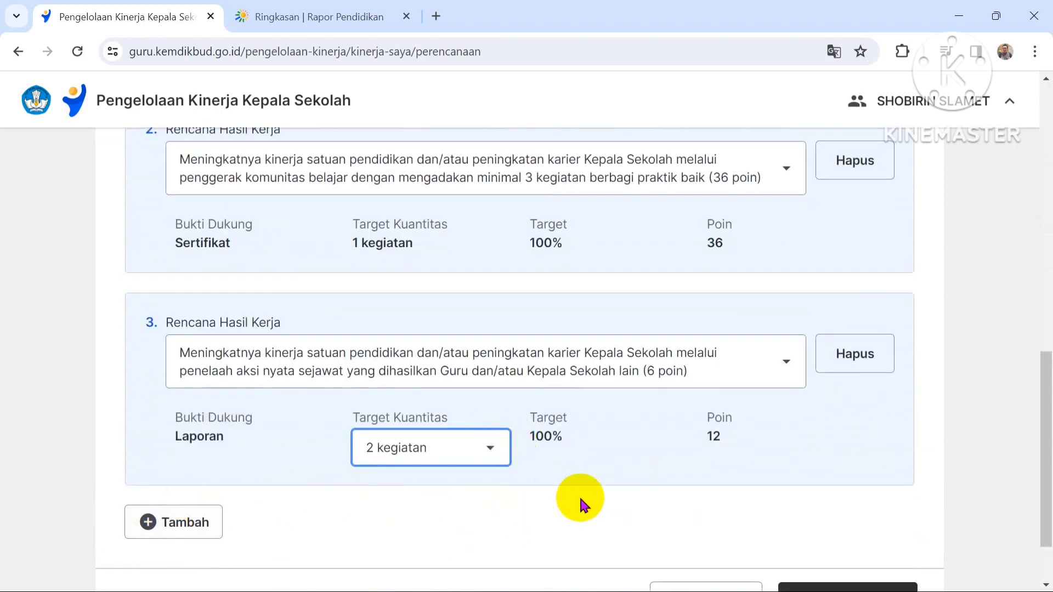
pyautogui.scroll(-2, 580, 501)
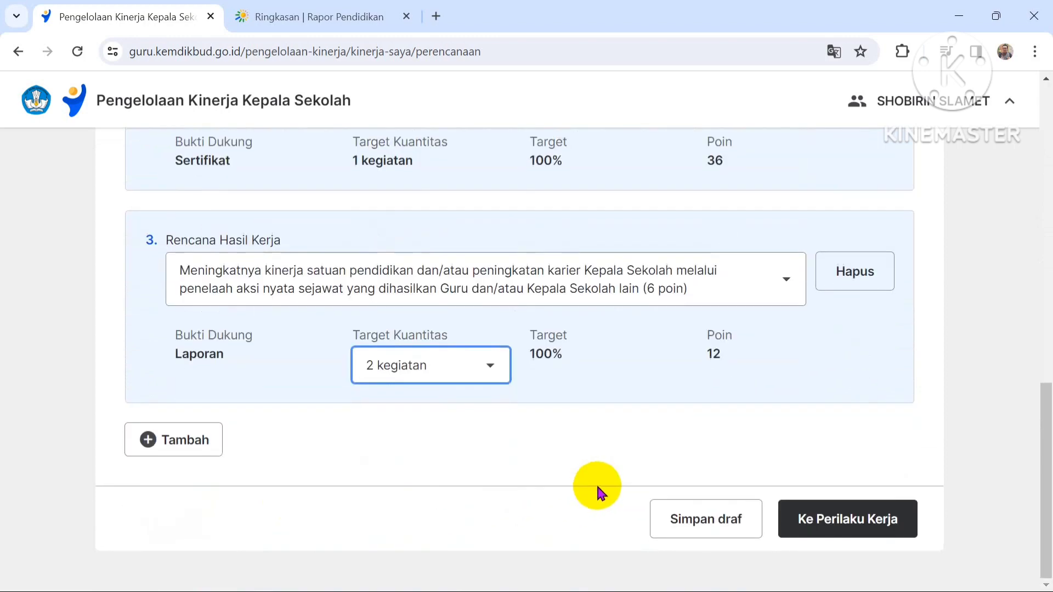
pyautogui.click(855, 520)
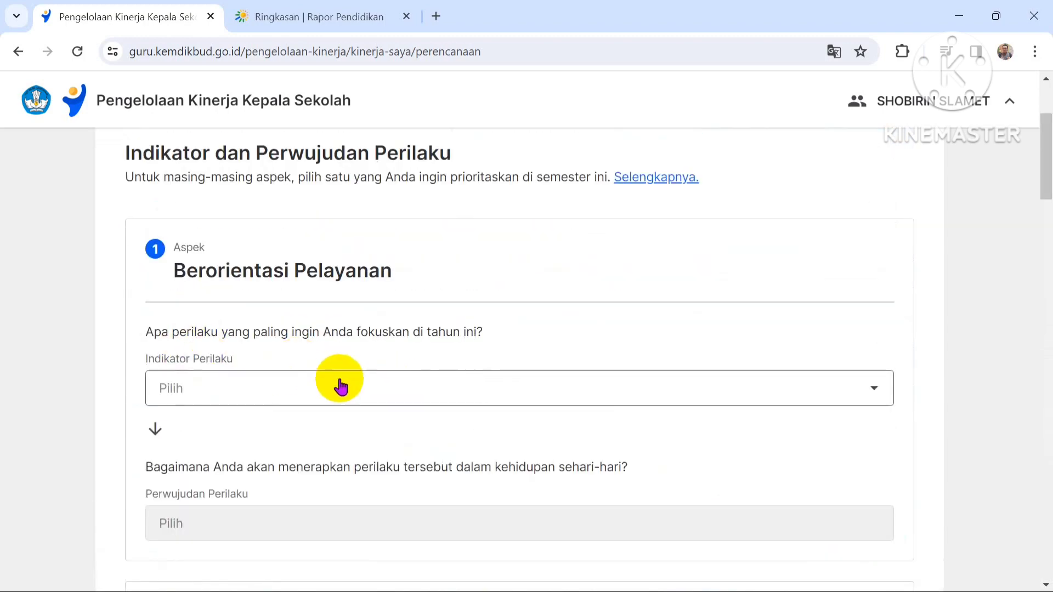
# For Berorientasi Pelayanan, choose the indicator "Bersifat ramah kepada peserta didik, guru..." and the perwujudan "Melayani dengan standar yang sama guru, tenaga kependidikan...".
pyautogui.click(539, 388)
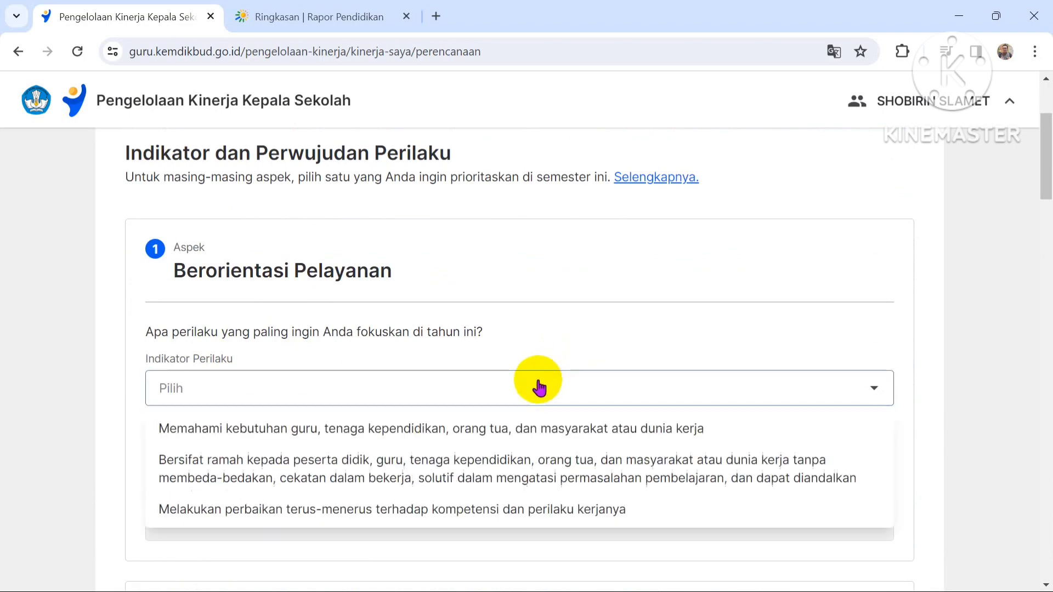
pyautogui.scroll(-2, 538, 398)
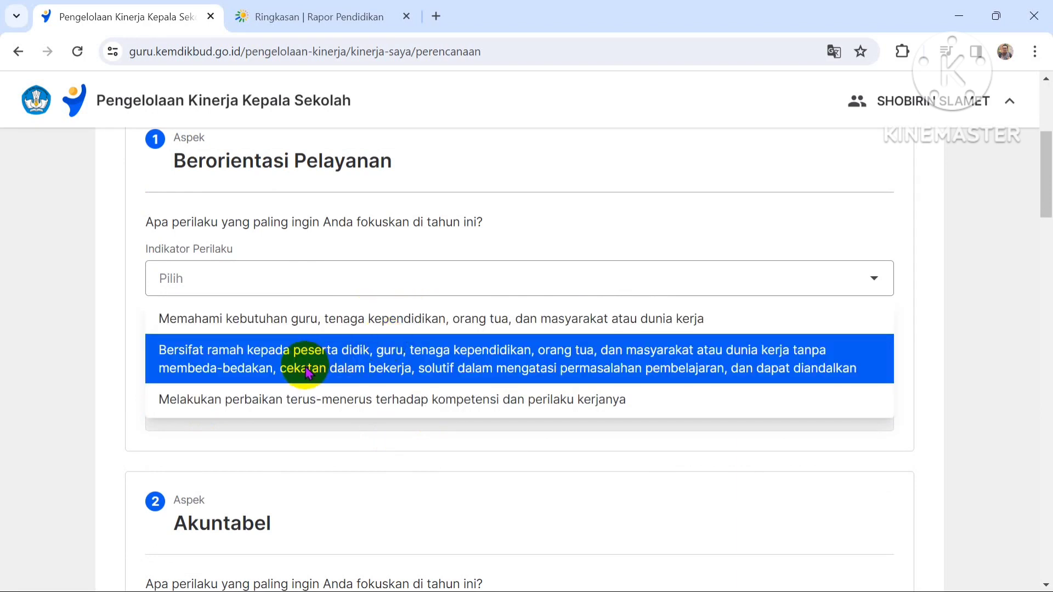
pyautogui.click(323, 370)
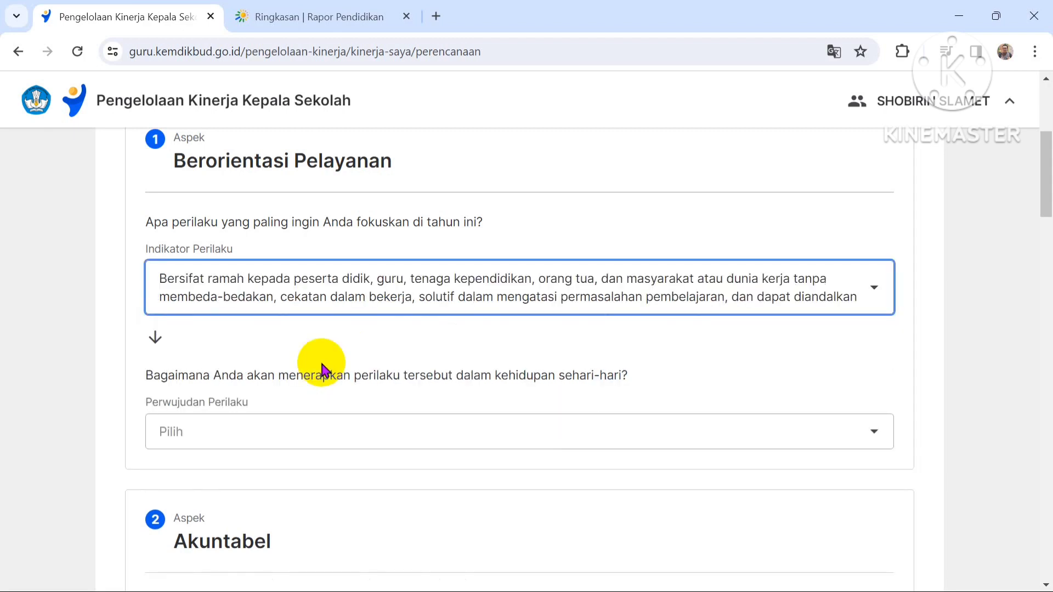
pyautogui.scroll(-1, 329, 369)
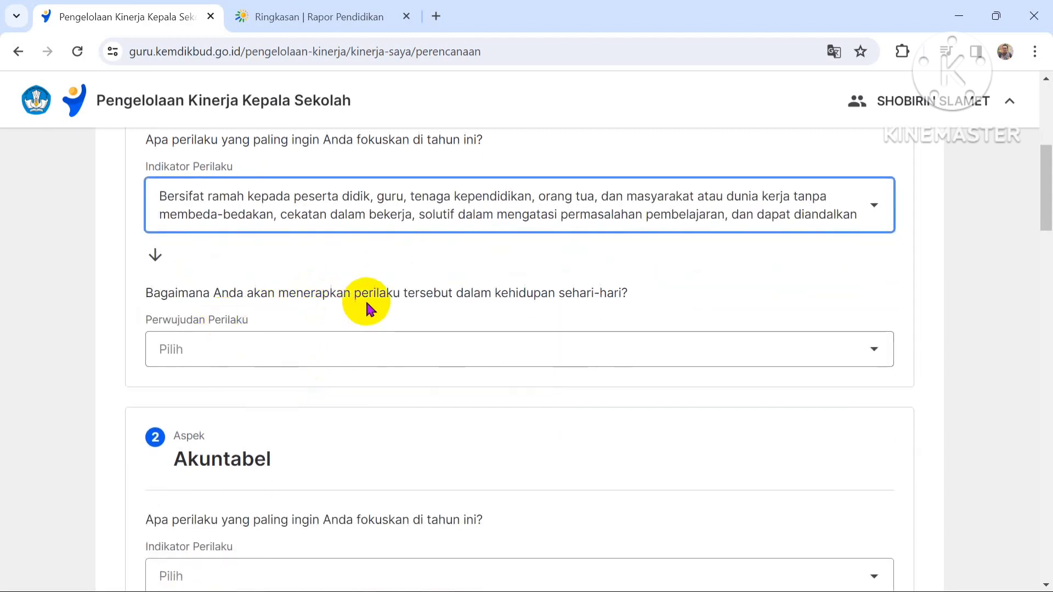
pyautogui.click(454, 363)
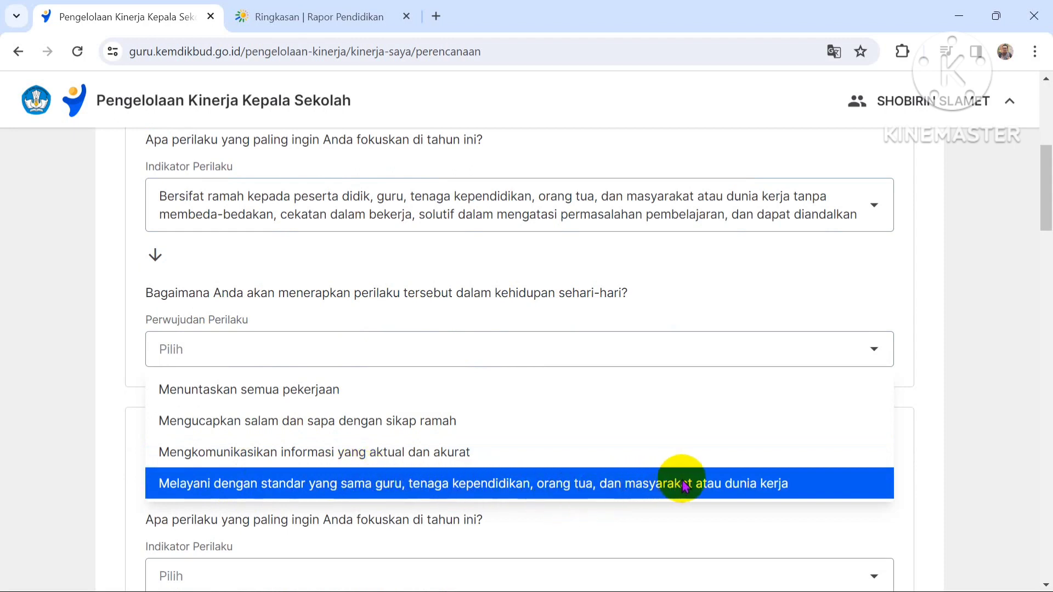
pyautogui.click(282, 489)
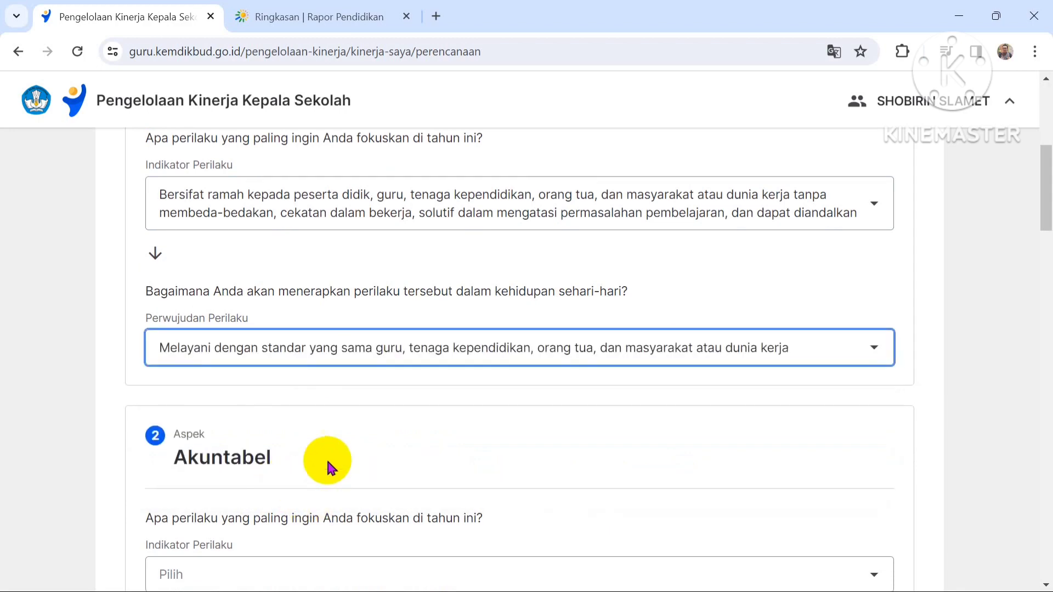
# For Akuntabel, choose the indicator "Melaksanakan tugas dengan jujur, bertanggung jawab..." and the perwujudan "Bertanggung jawab atas hasil kerja yang dilakukan dan bersedia dievaluasi".
pyautogui.scroll(-3, 330, 456)
pyautogui.scroll(-2, 334, 440)
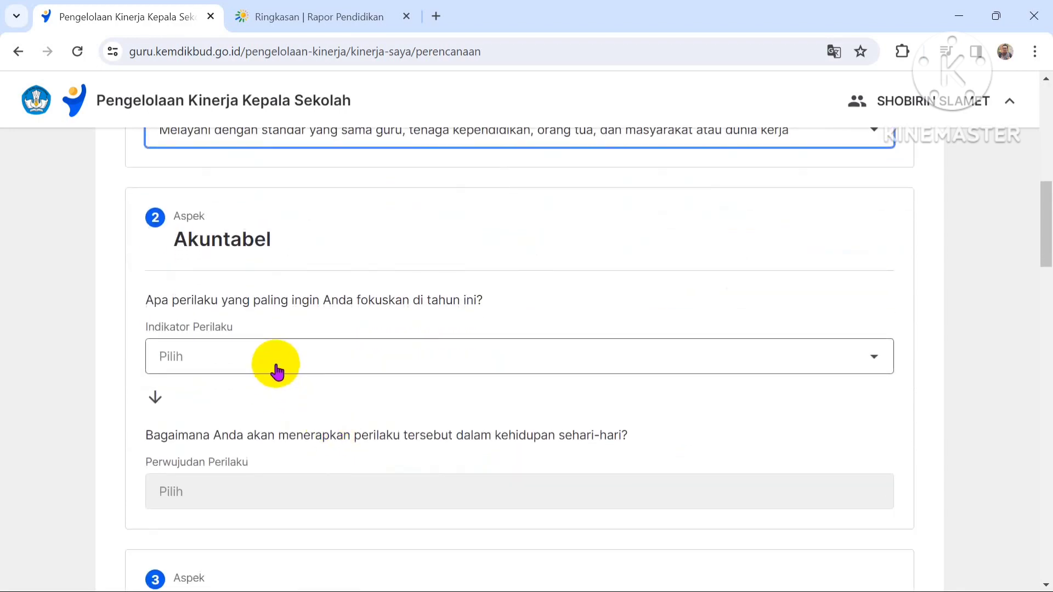
pyautogui.click(278, 332)
pyautogui.scroll(-1, 273, 376)
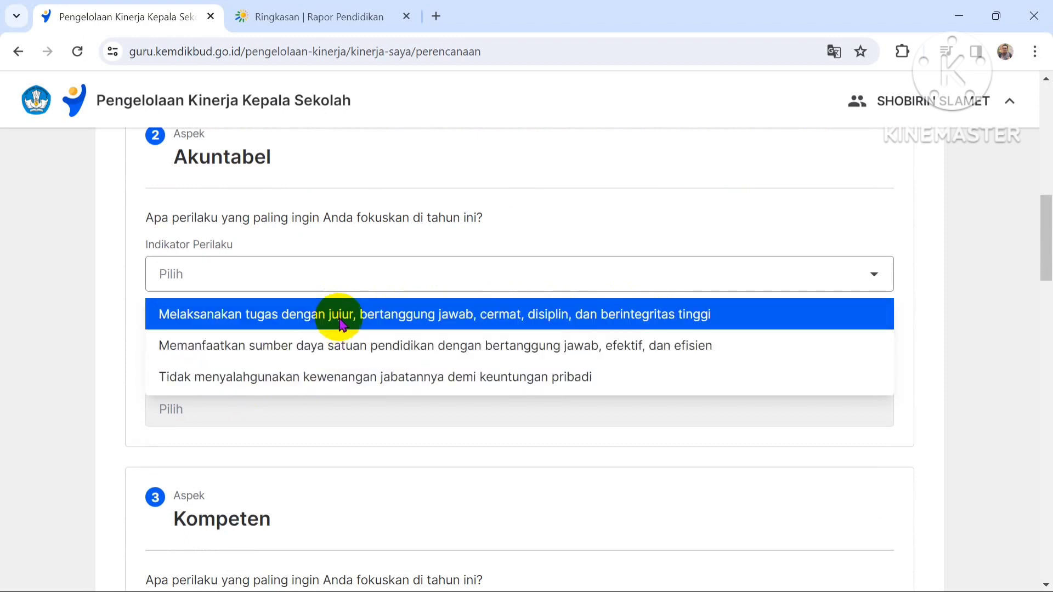
pyautogui.click(340, 324)
pyautogui.scroll(-1, 332, 354)
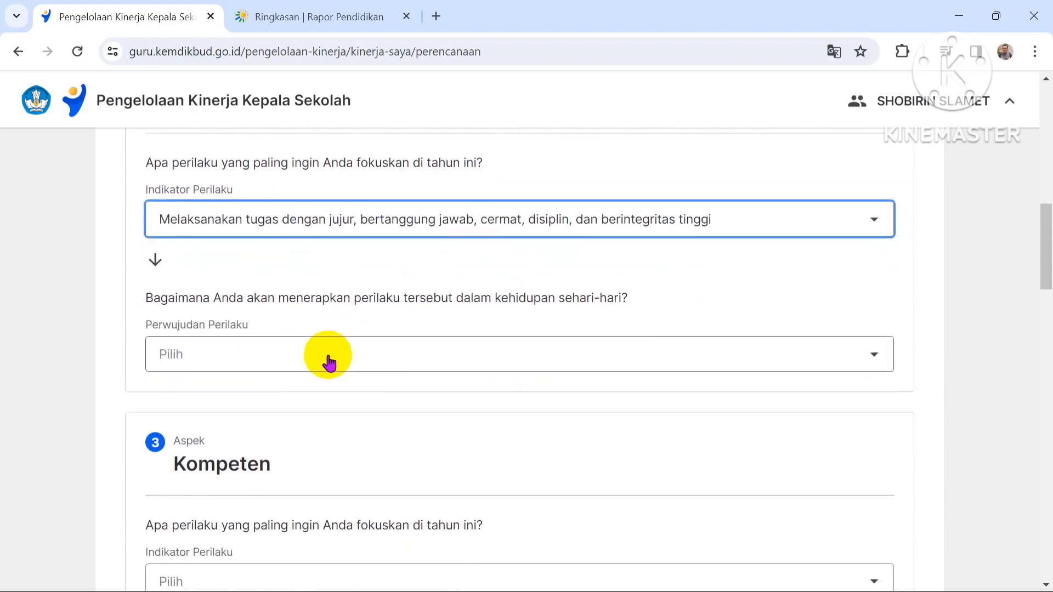
pyautogui.click(327, 359)
pyautogui.scroll(-2, 326, 364)
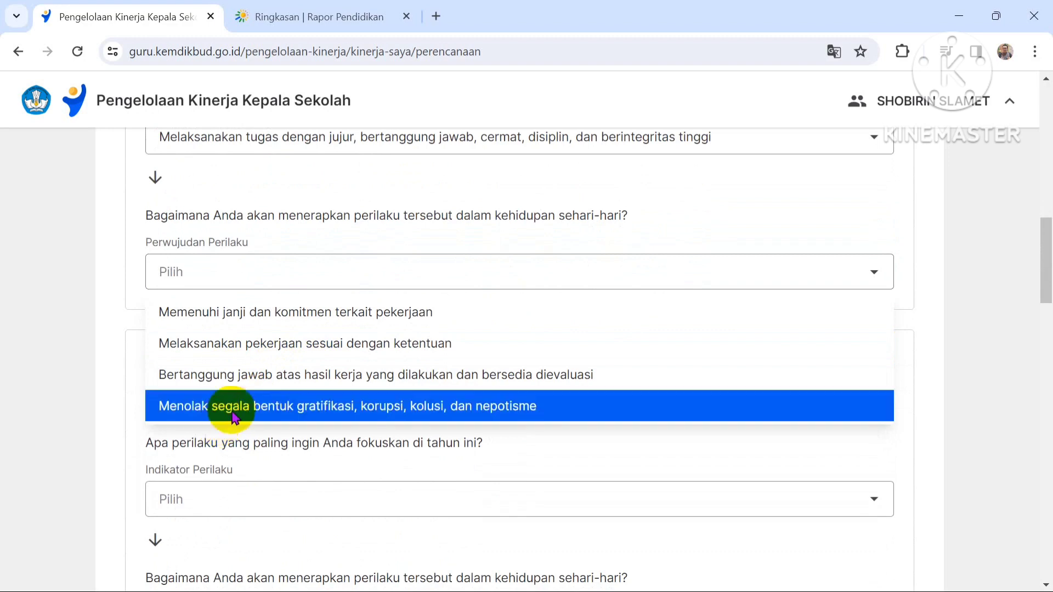
pyautogui.click(272, 387)
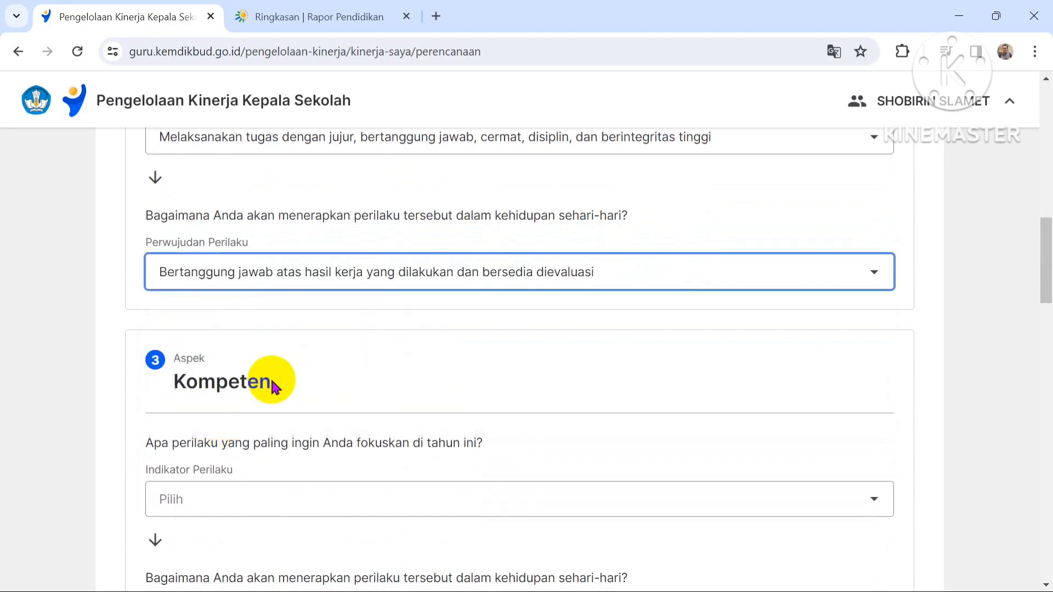
# For Kompeten, choose the indicator "Membantu guru... untuk saling belajar" and the perwujudan "Memberikan kesempatan kepada guru... untuk menyampaikan pendapat".
pyautogui.scroll(-2, 340, 400)
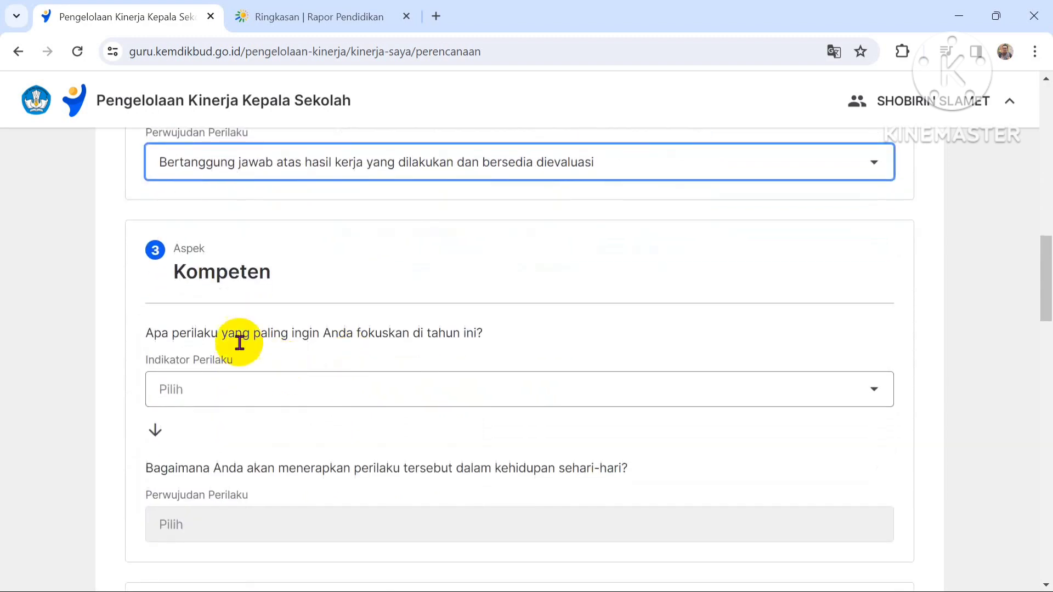
pyautogui.click(240, 392)
pyautogui.scroll(-2, 244, 402)
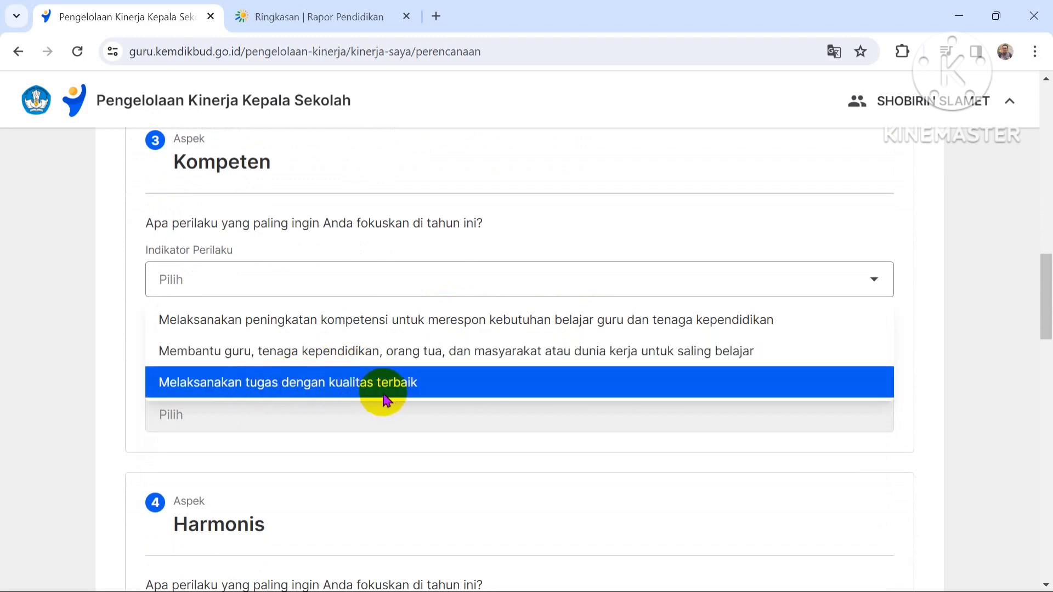
pyautogui.click(299, 358)
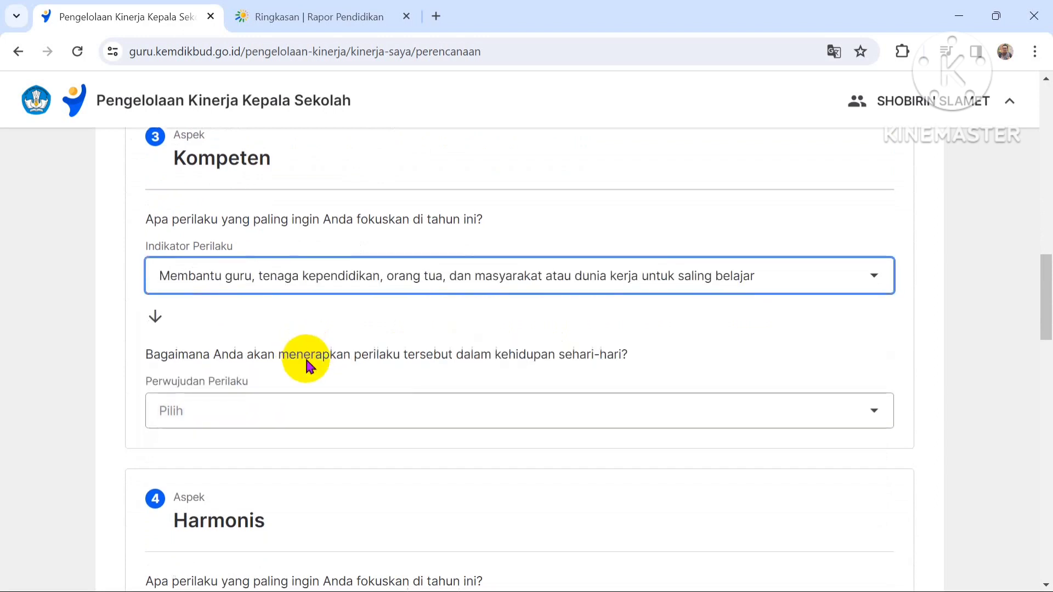
pyautogui.scroll(-1, 285, 370)
pyautogui.click(235, 370)
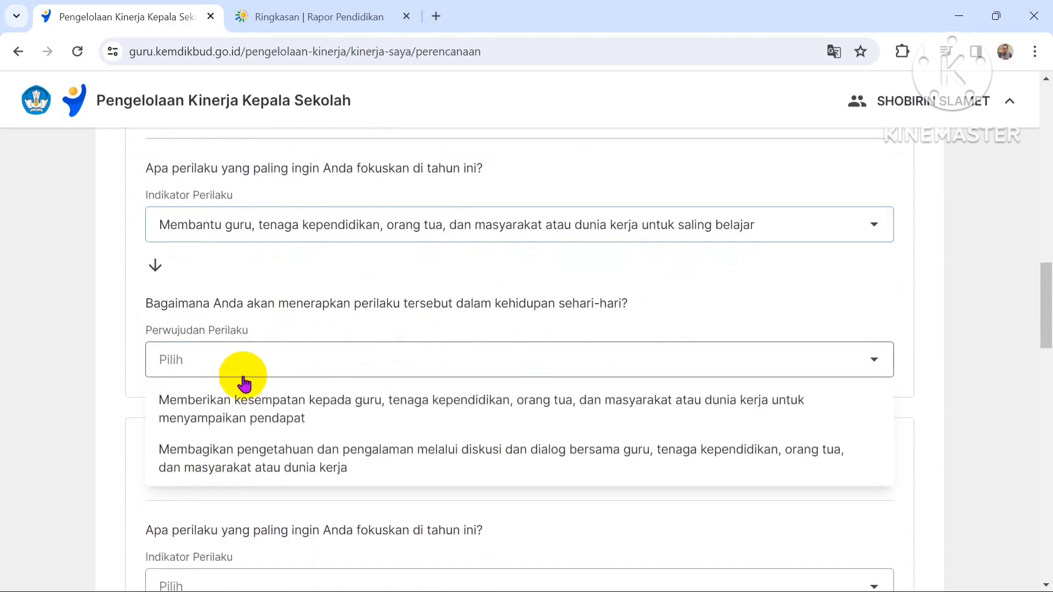
pyautogui.scroll(-2, 245, 383)
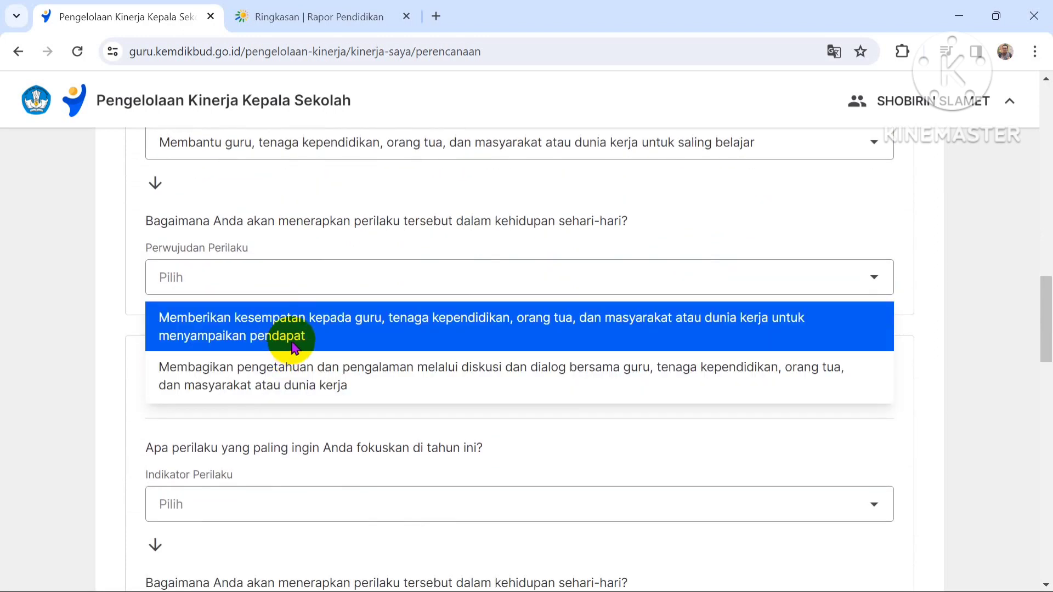
pyautogui.click(297, 341)
# For Harmonis, choose the indicator "Menghargai setiap warga satuan sekolah apapun latar belakangnya" and the perwujudan "Berlaku adil kepada setiap orang tanpa memandang, kedudukan, jabatan...".
pyautogui.scroll(-2, 321, 366)
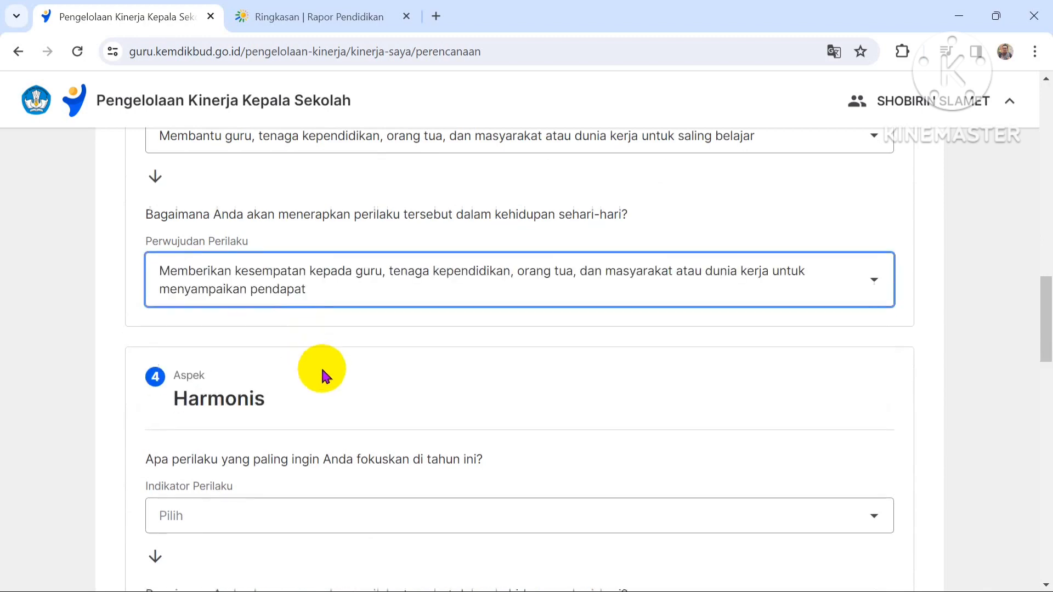
pyautogui.click(271, 389)
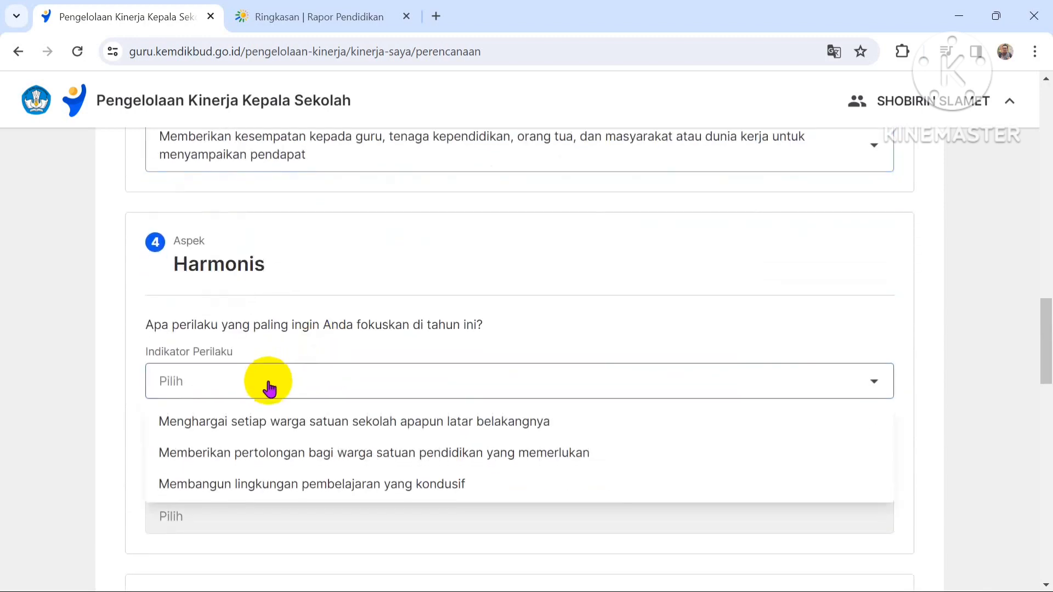
pyautogui.scroll(-2, 271, 384)
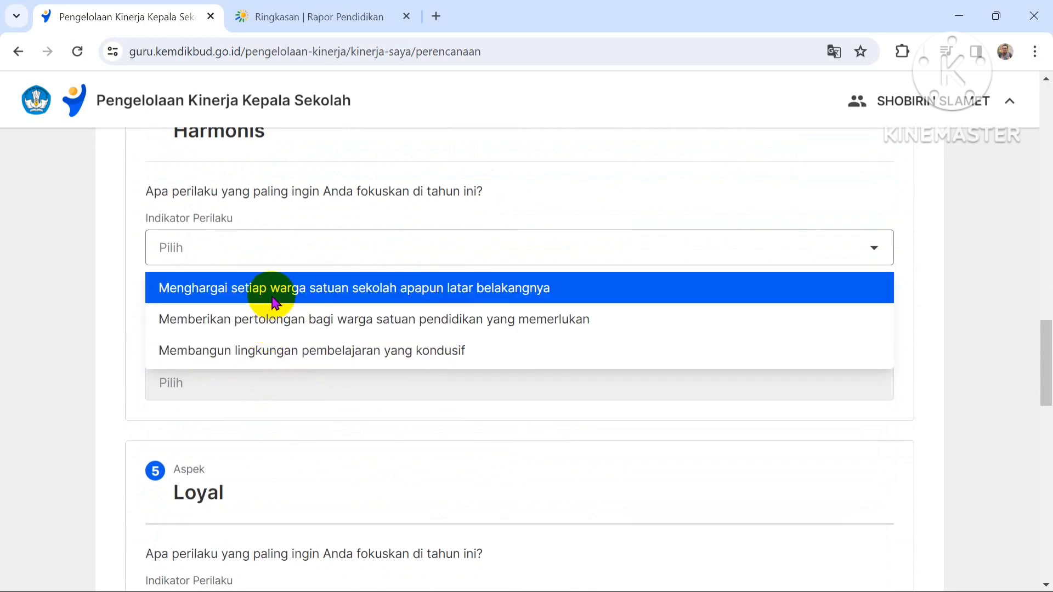
pyautogui.click(399, 288)
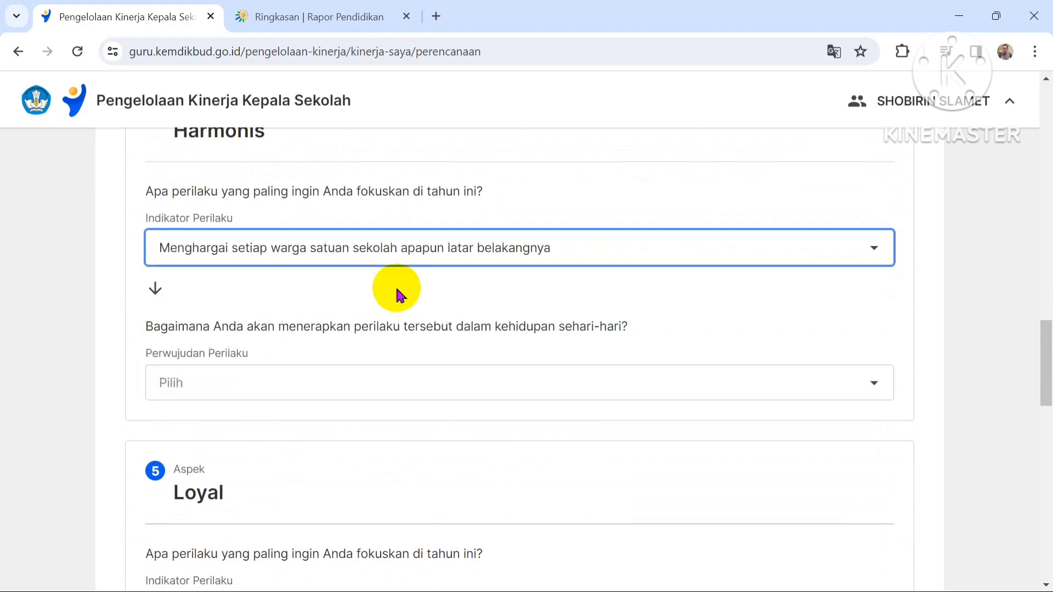
pyautogui.scroll(-2, 324, 364)
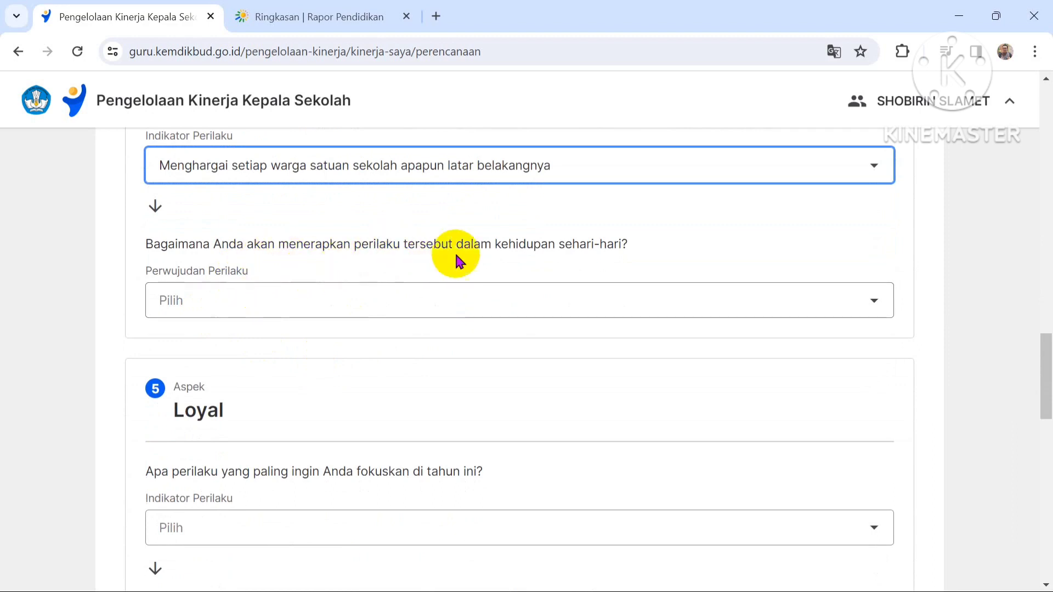
pyautogui.scroll(1, 291, 305)
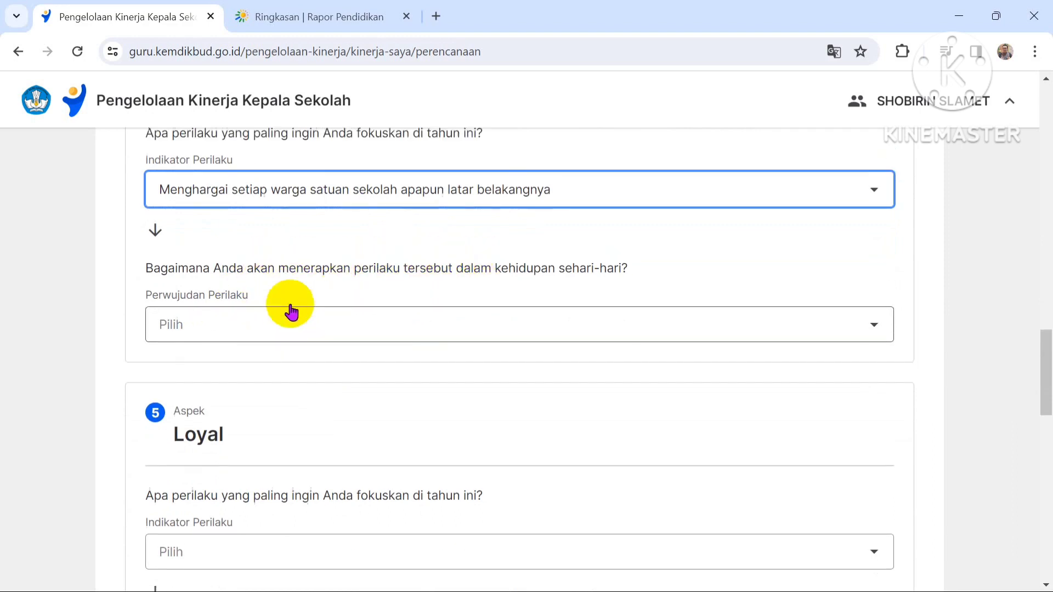
pyautogui.scroll(1, 289, 305)
pyautogui.scroll(-1, 289, 307)
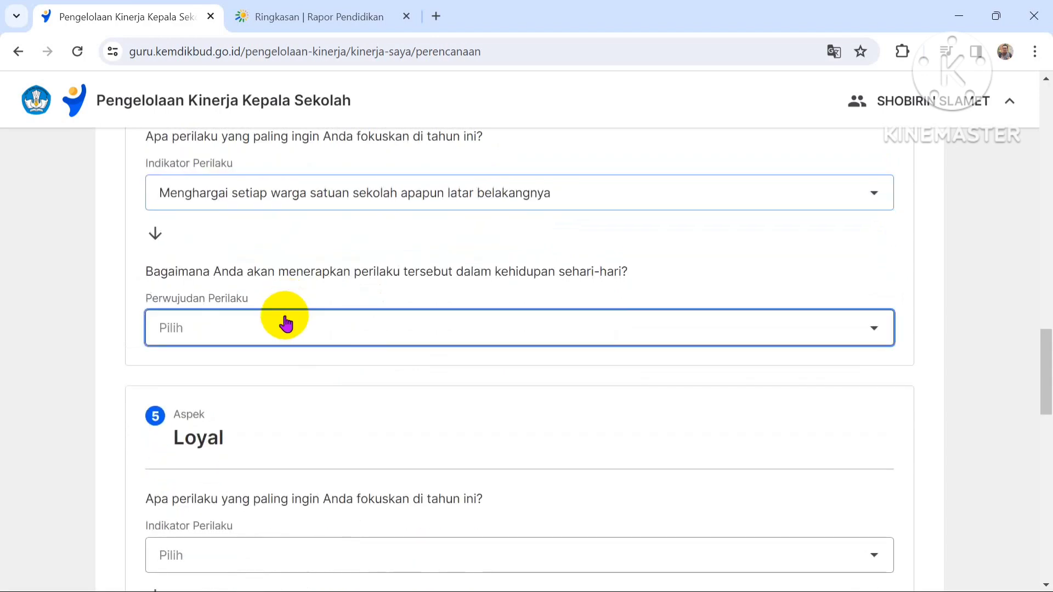
pyautogui.click(289, 329)
pyautogui.scroll(-1, 292, 338)
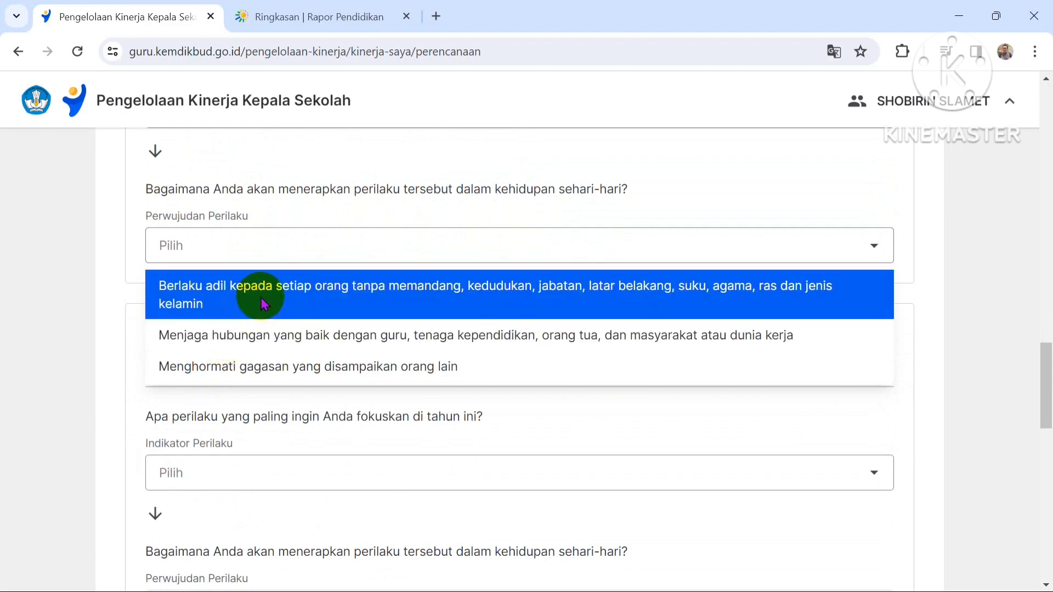
pyautogui.click(263, 304)
# For Loyal, choose the indicator "Memegang teguh moral dan mematuhi peraturan perundang-undangan yang berlaku" and the perwujudan "Menghindari tindakan, ucapan, perbuatan yang menjurus pada perpecahan".
pyautogui.scroll(-2, 350, 346)
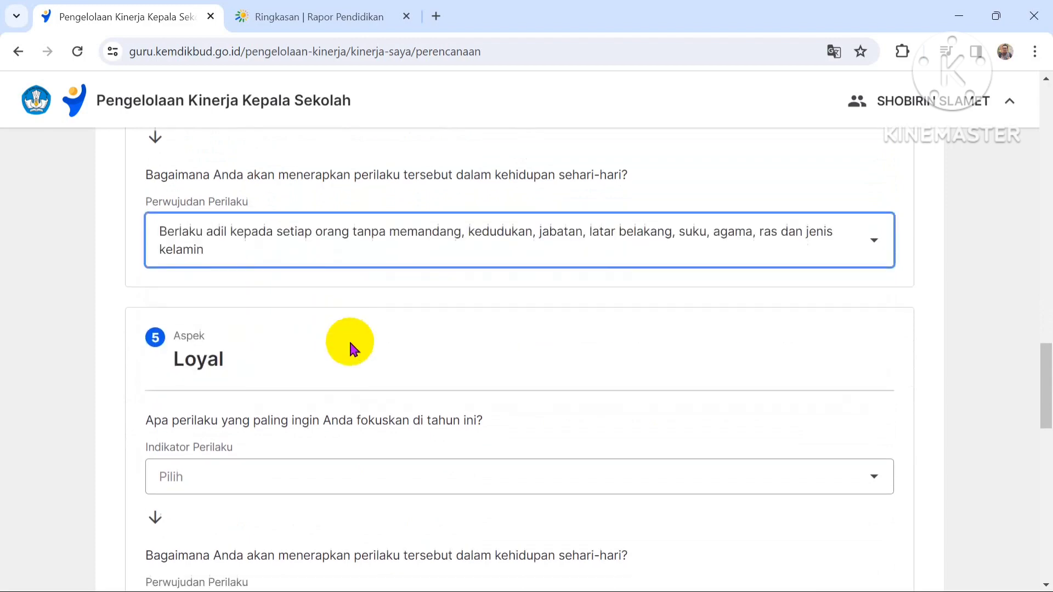
pyautogui.click(229, 374)
pyautogui.scroll(-2, 228, 371)
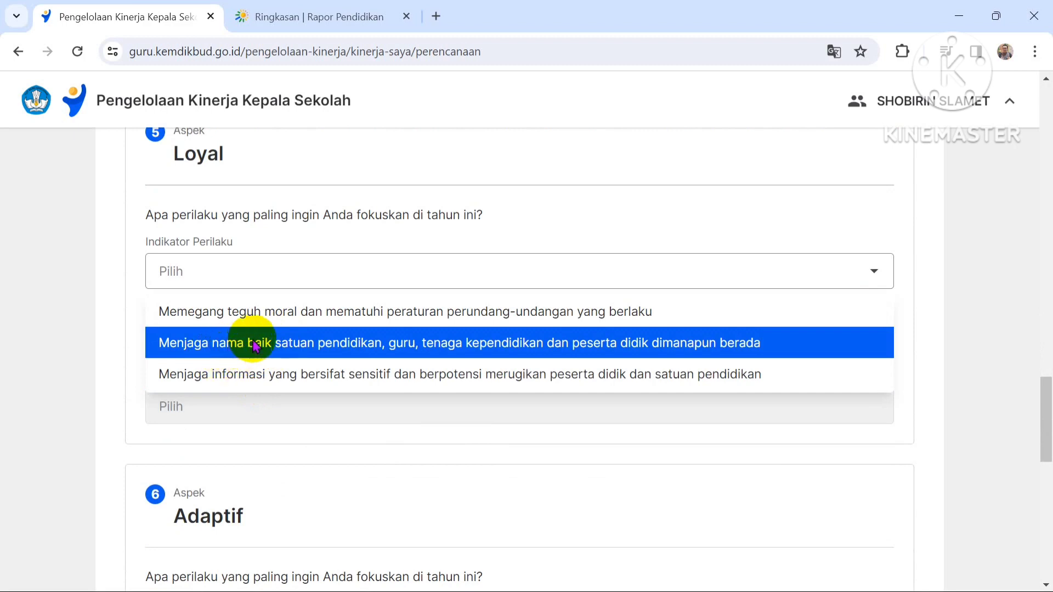
pyautogui.click(272, 326)
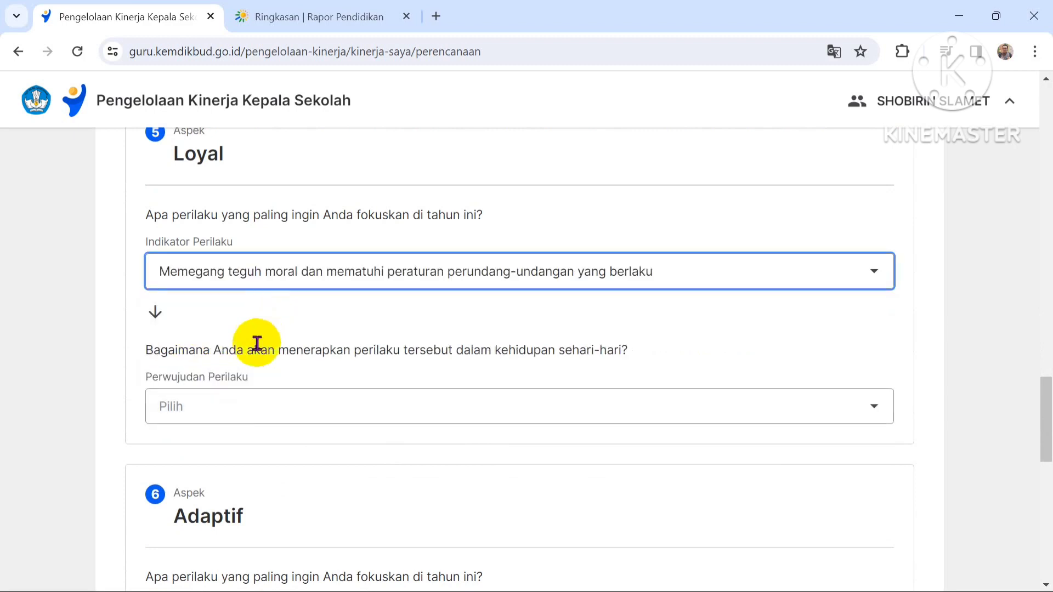
pyautogui.click(244, 412)
pyautogui.scroll(-2, 244, 413)
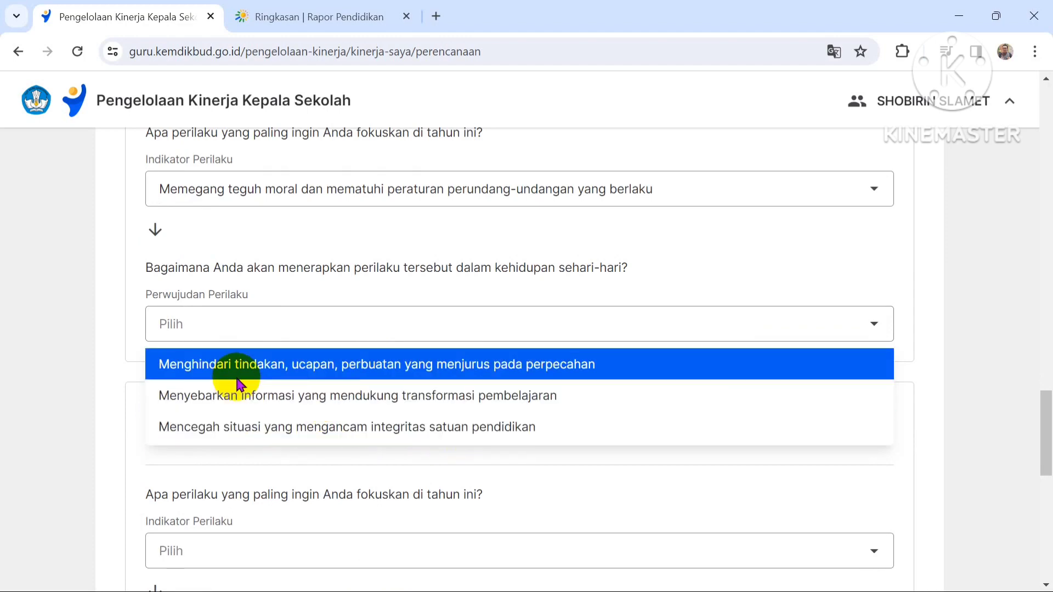
pyautogui.scroll(2, 226, 378)
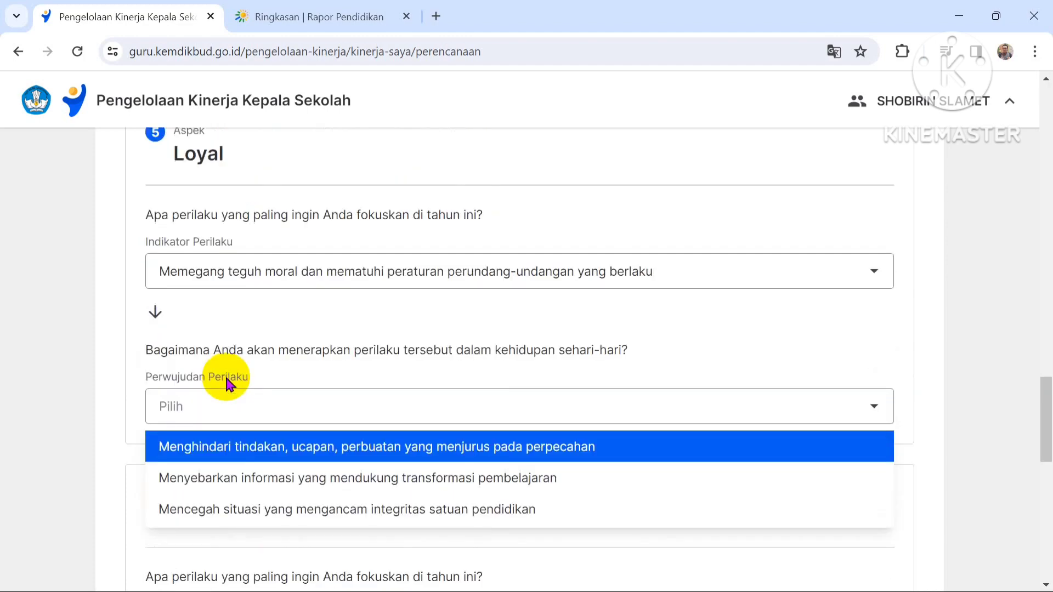
pyautogui.scroll(-1, 225, 379)
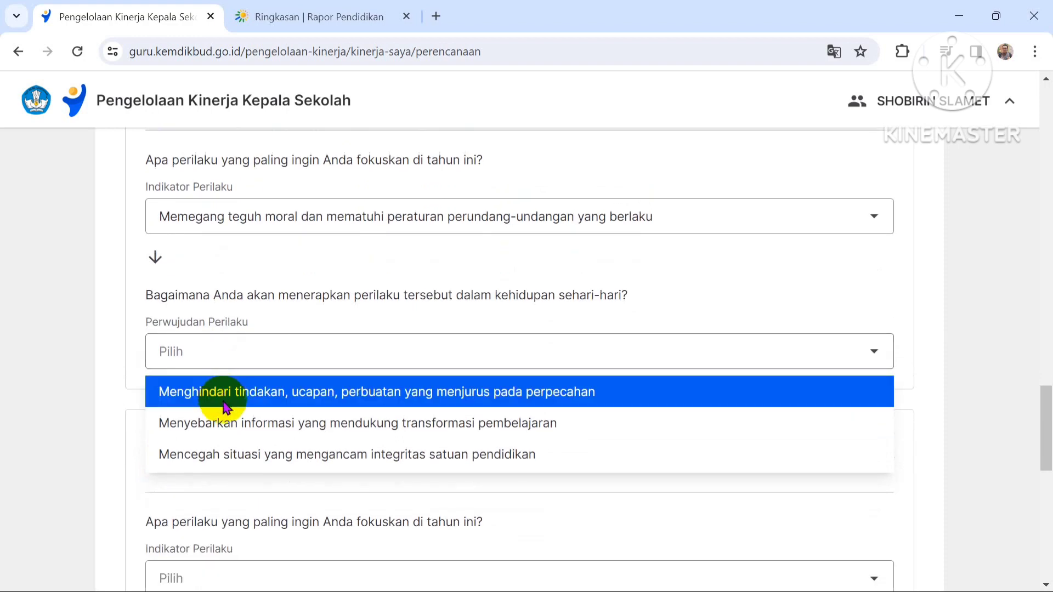
pyautogui.click(252, 391)
# For Adaptif, choose the indicator "Berpikir proaktif untuk mengembangkan diri, guru..." and the perwujudan "Memanfaatkan peluang untuk menghasilkan hal yang lebih baik".
pyautogui.scroll(-3, 250, 395)
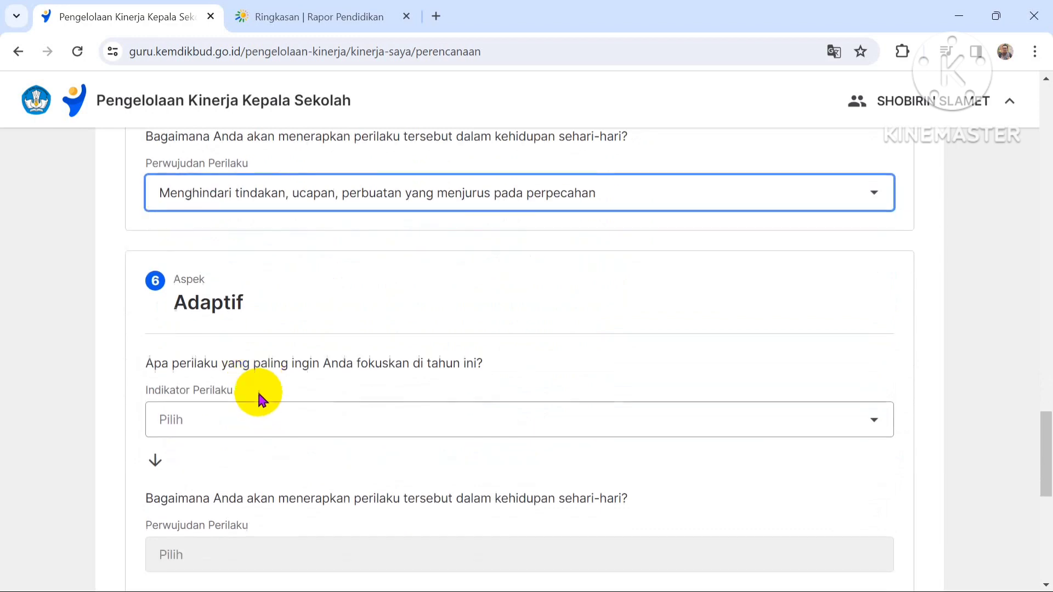
pyautogui.scroll(-2, 258, 390)
pyautogui.click(253, 336)
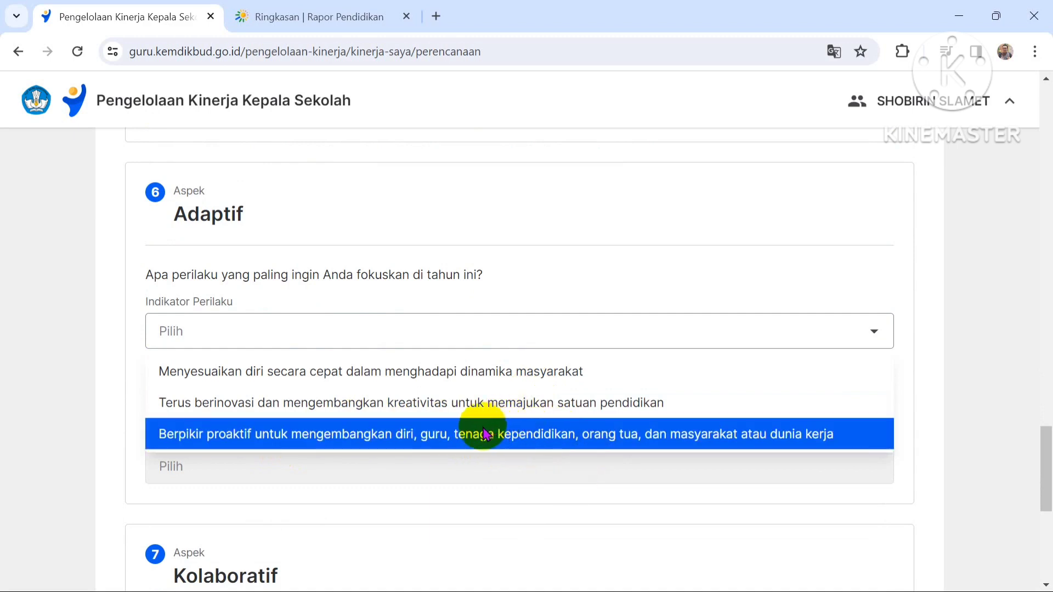
pyautogui.click(447, 435)
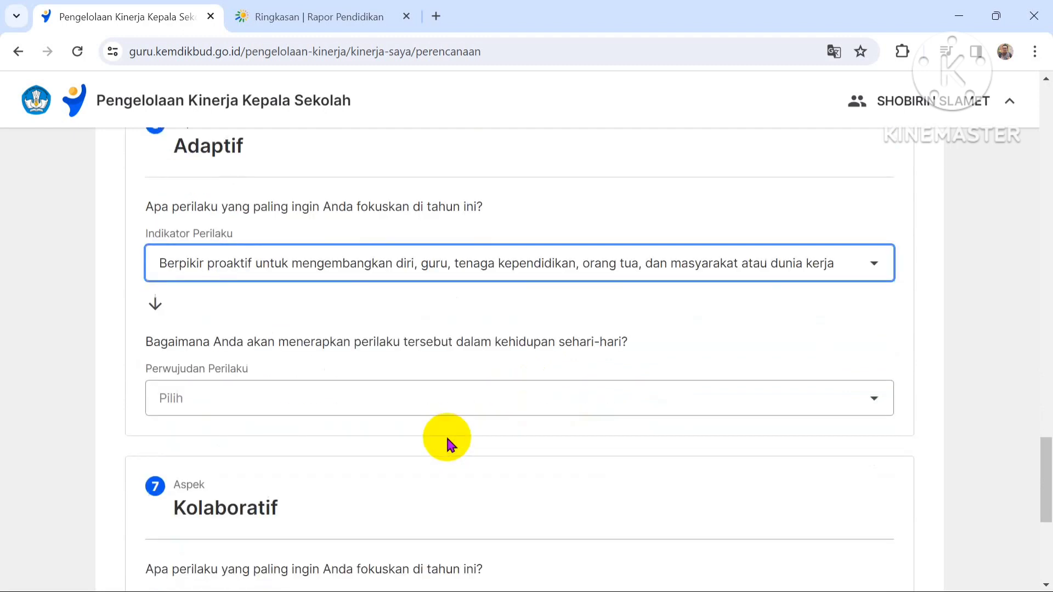
pyautogui.scroll(-2, 315, 397)
pyautogui.click(315, 396)
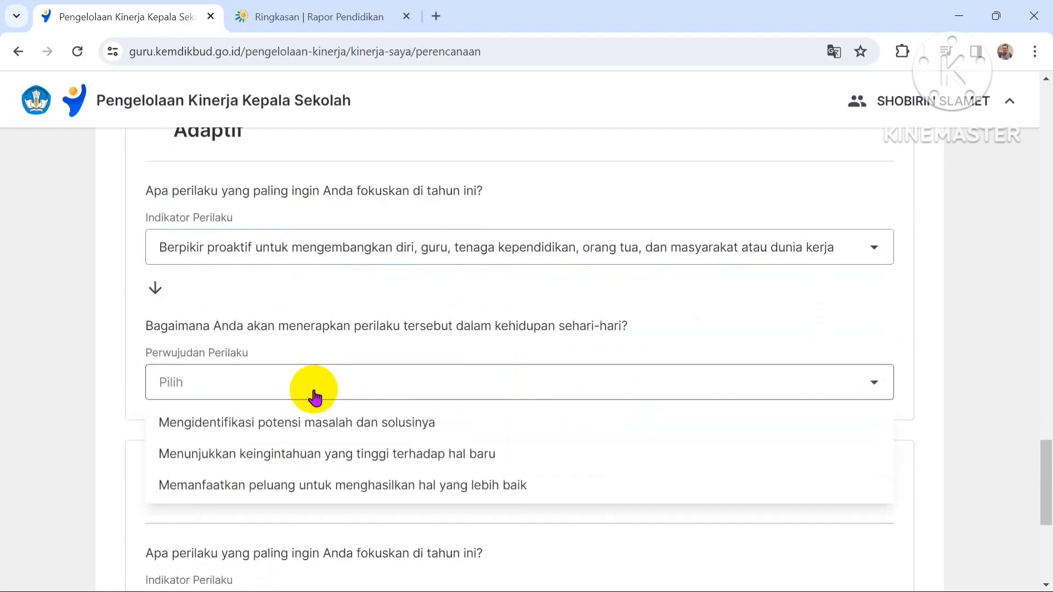
pyautogui.scroll(-1, 314, 395)
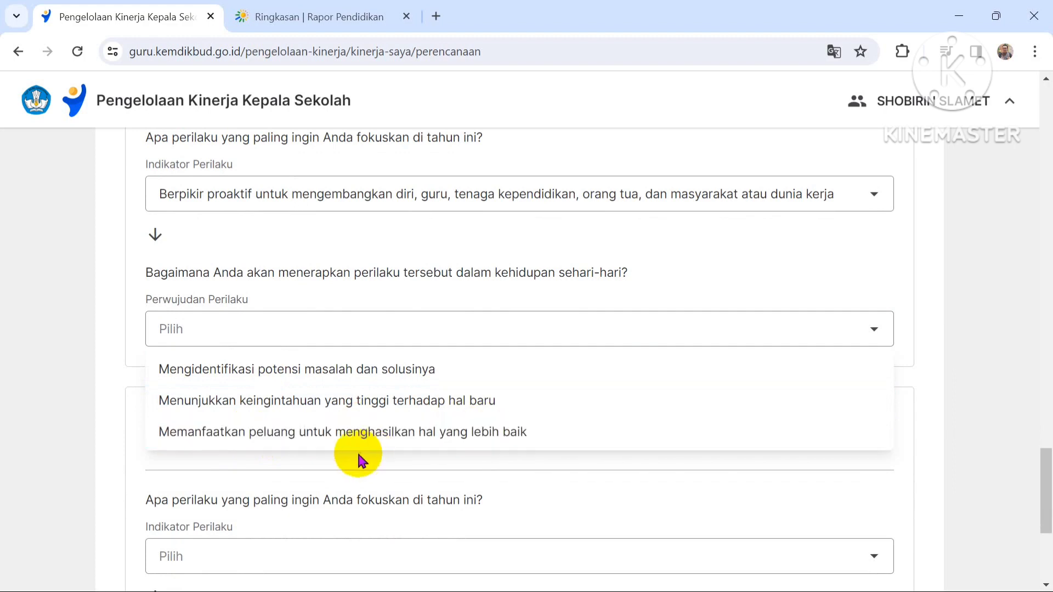
pyautogui.click(301, 436)
# For Kolaboratif, choose the indicator "Menggerakkan pemanfaatan sumber daya satuan pendidikan..." and the perwujudan "Mengoptimalkan sumber daya yang mendukung pencapaian kinerja satuan pendidikan".
pyautogui.scroll(-2, 302, 433)
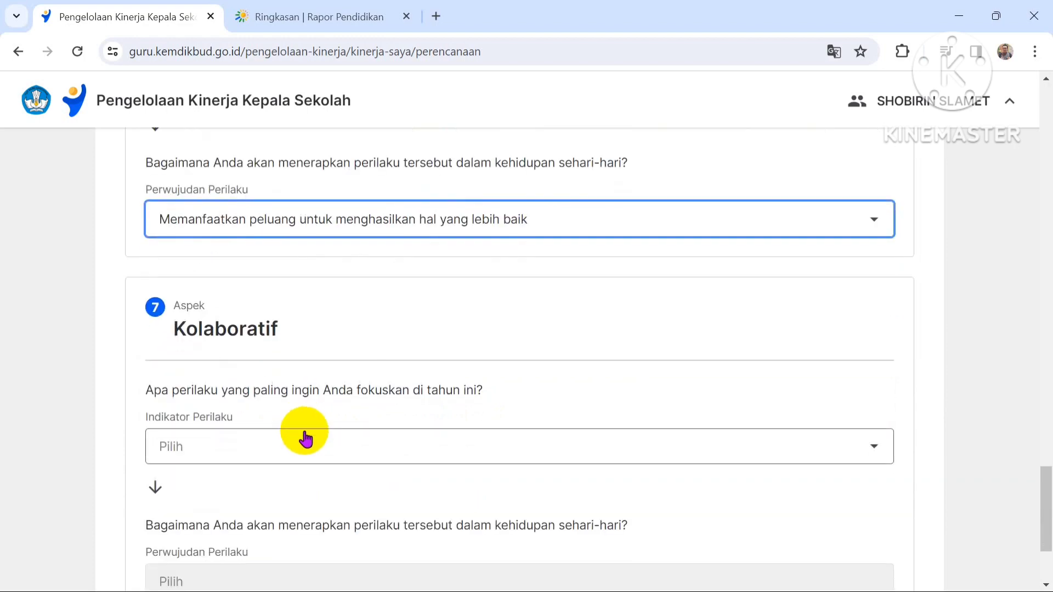
pyautogui.click(305, 442)
pyautogui.scroll(-3, 304, 439)
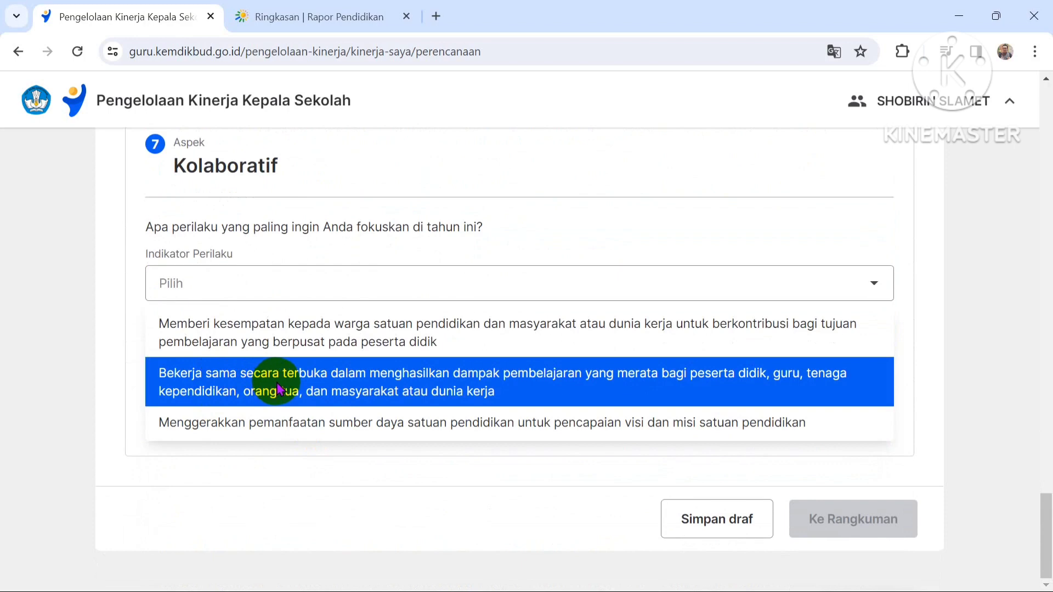
pyautogui.click(296, 425)
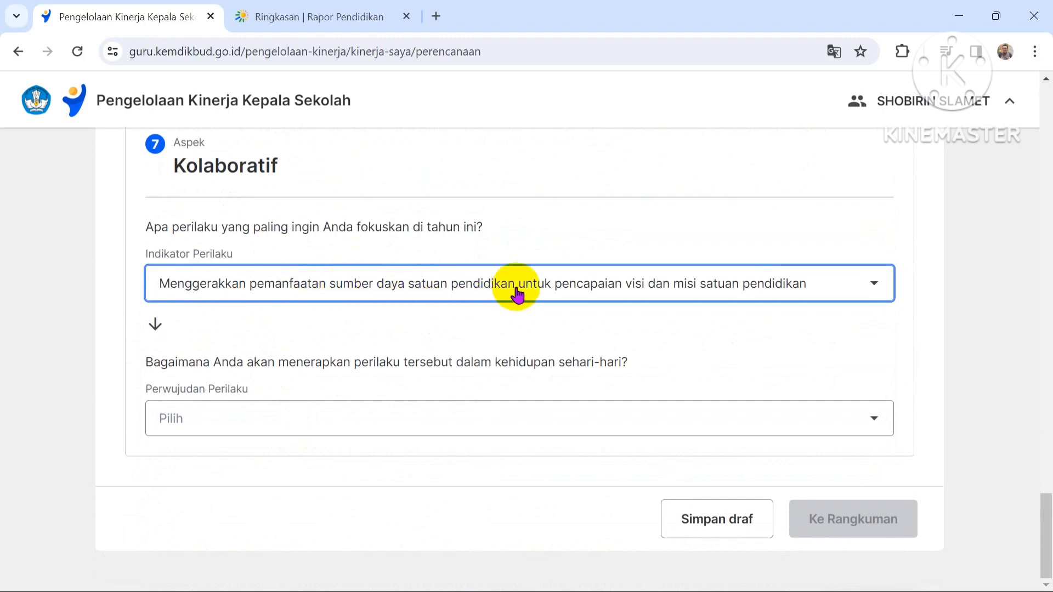
pyautogui.click(256, 427)
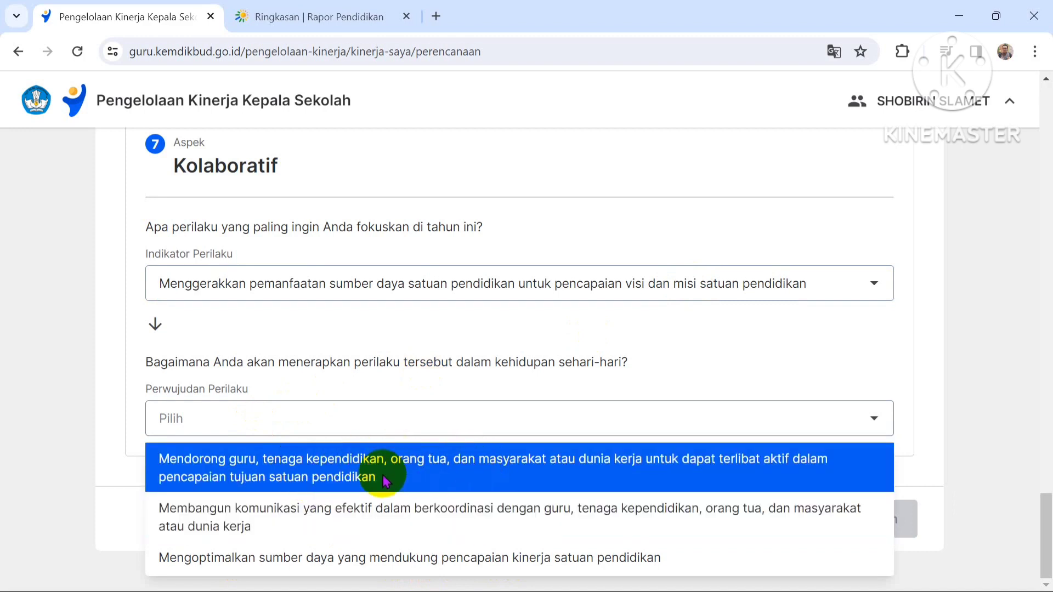
pyautogui.click(273, 558)
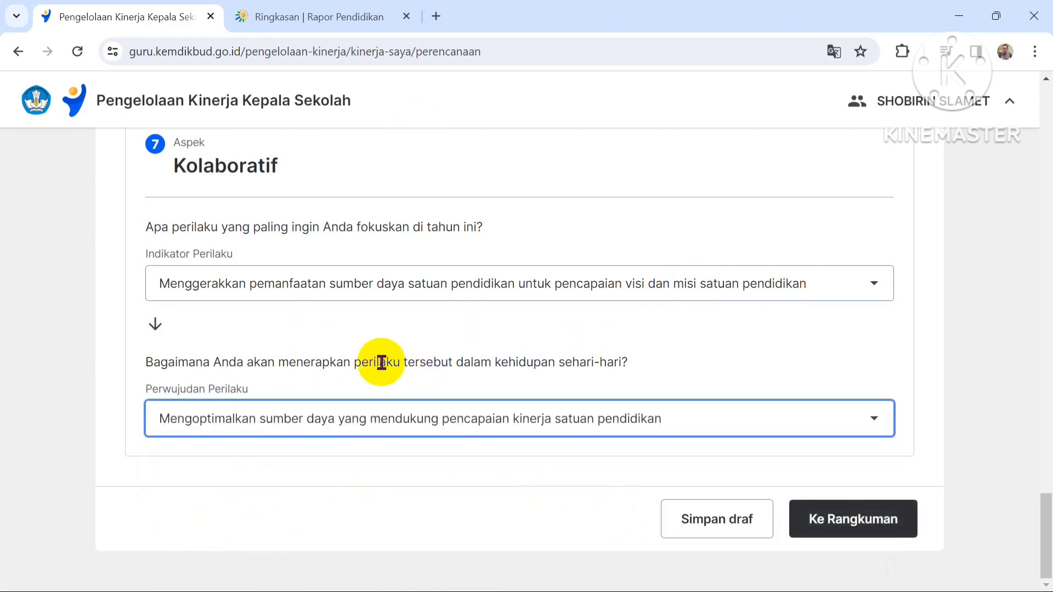
# Recheck the behaviour choices from Loyal through Kolaboratif and proceed to the Rangkuman stage of the plan.
pyautogui.scroll(10, 384, 390)
pyautogui.scroll(3, 383, 392)
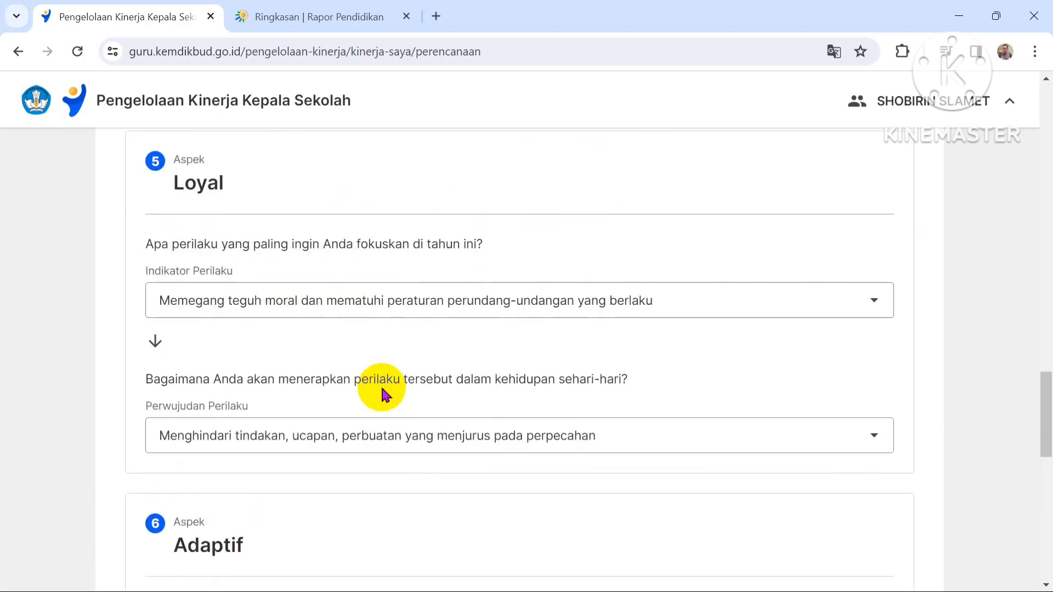
pyautogui.scroll(-10, 383, 393)
pyautogui.scroll(-2, 546, 389)
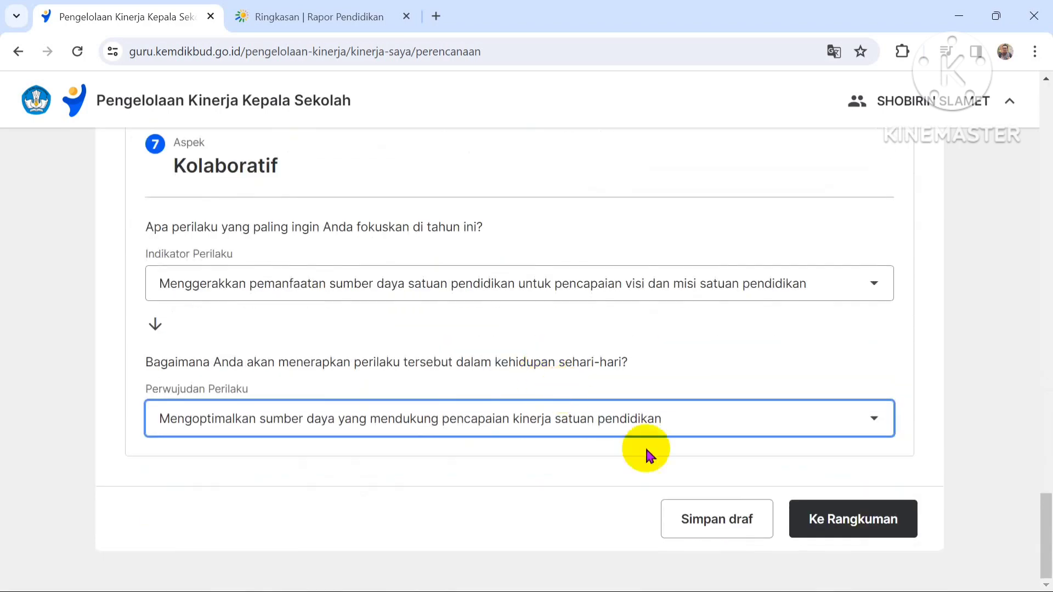
pyautogui.click(816, 522)
# Review the plan summary, covering every Rencana Hasil Kerja under Hasil Kerja Utama and the Perilaku Kerja table.
pyautogui.scroll(20, 549, 433)
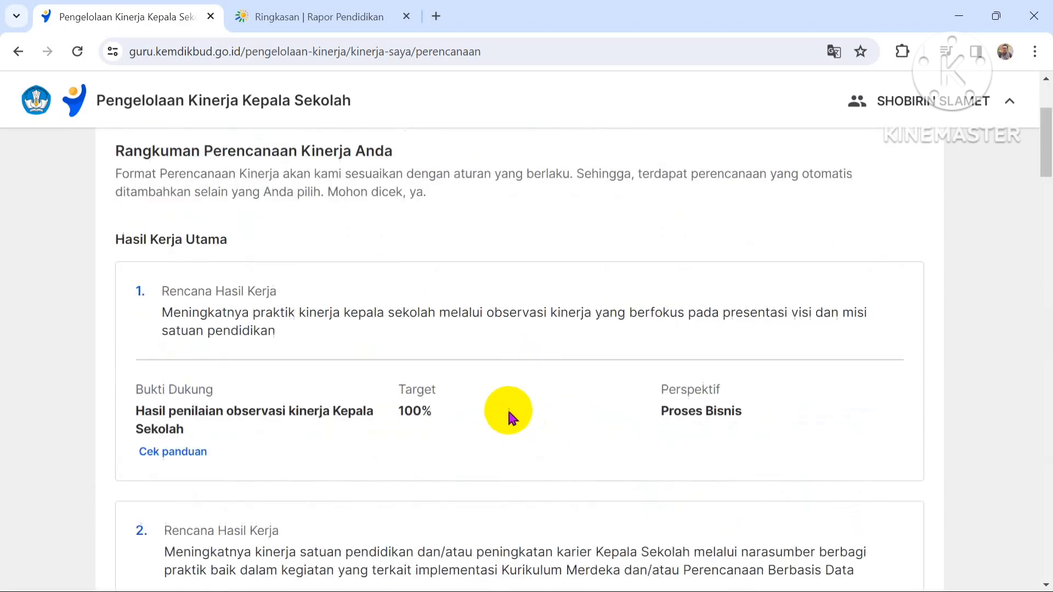
pyautogui.scroll(-3, 506, 409)
pyautogui.scroll(2, 252, 387)
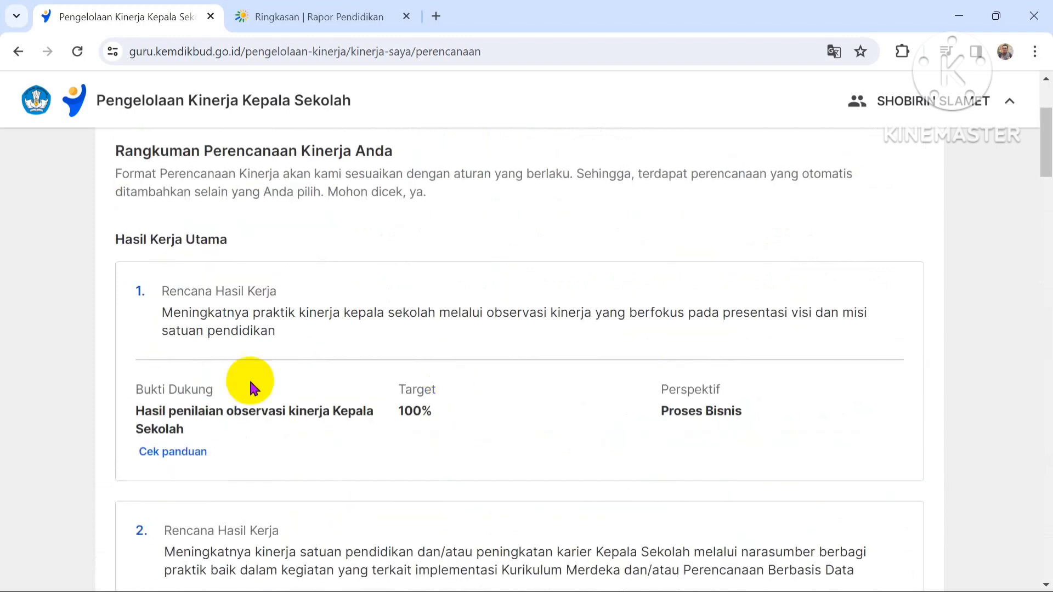
pyautogui.scroll(-5, 228, 387)
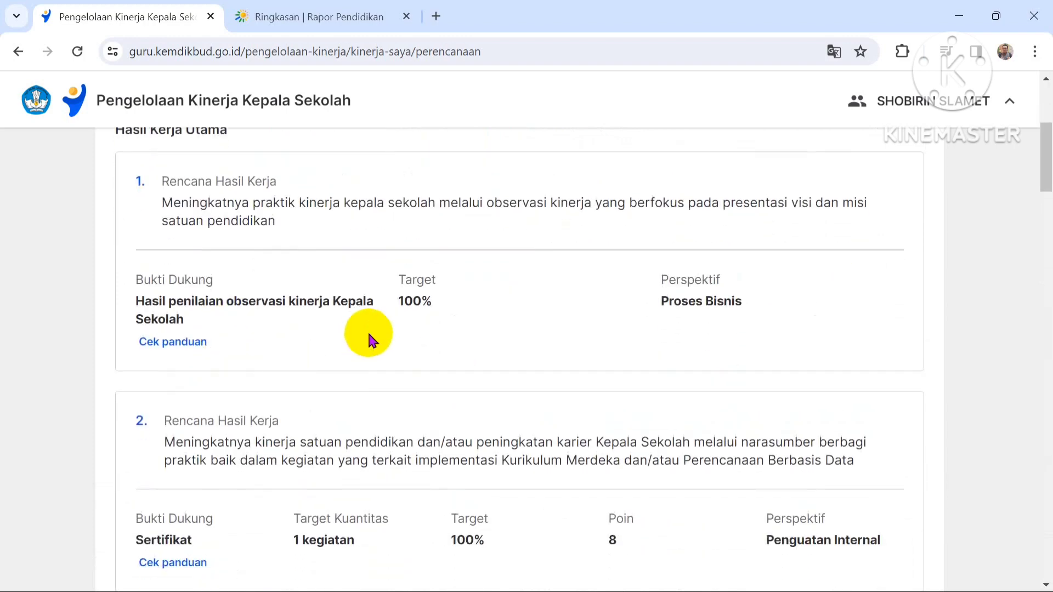
pyautogui.scroll(-7, 327, 365)
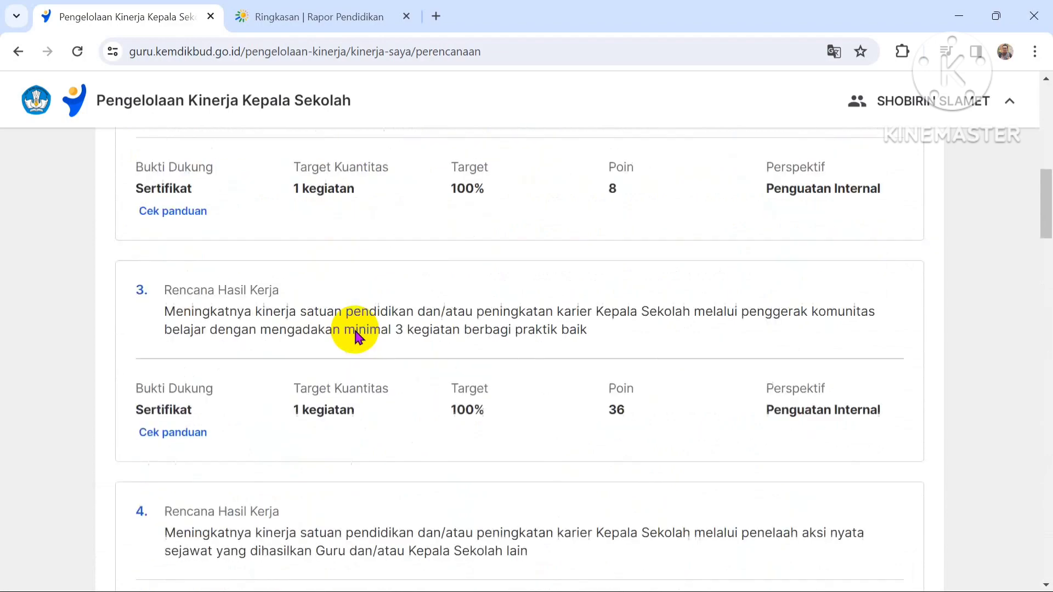
pyautogui.scroll(-9, 356, 341)
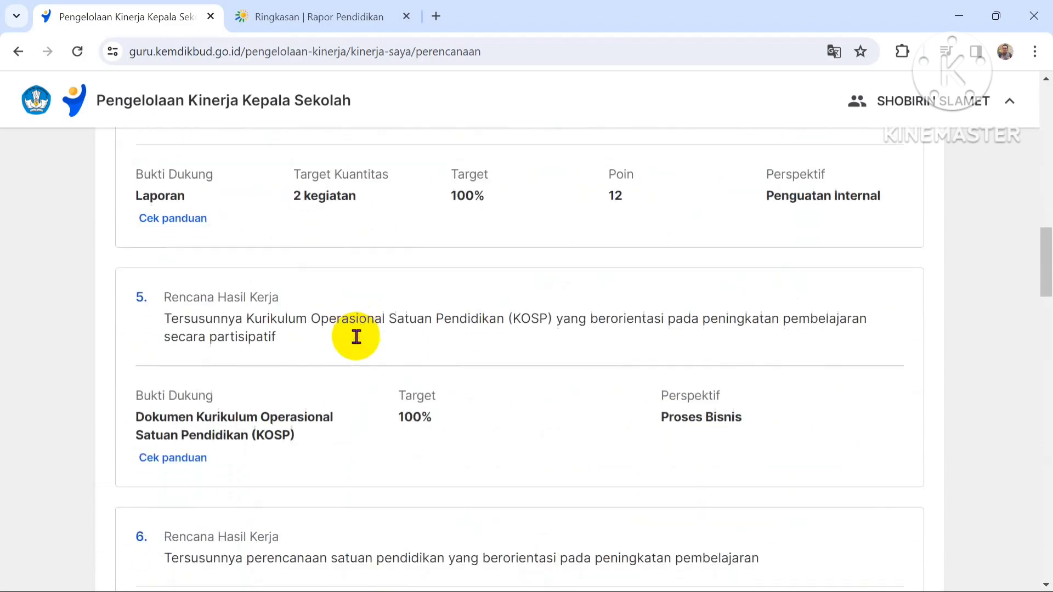
pyautogui.scroll(-12, 369, 386)
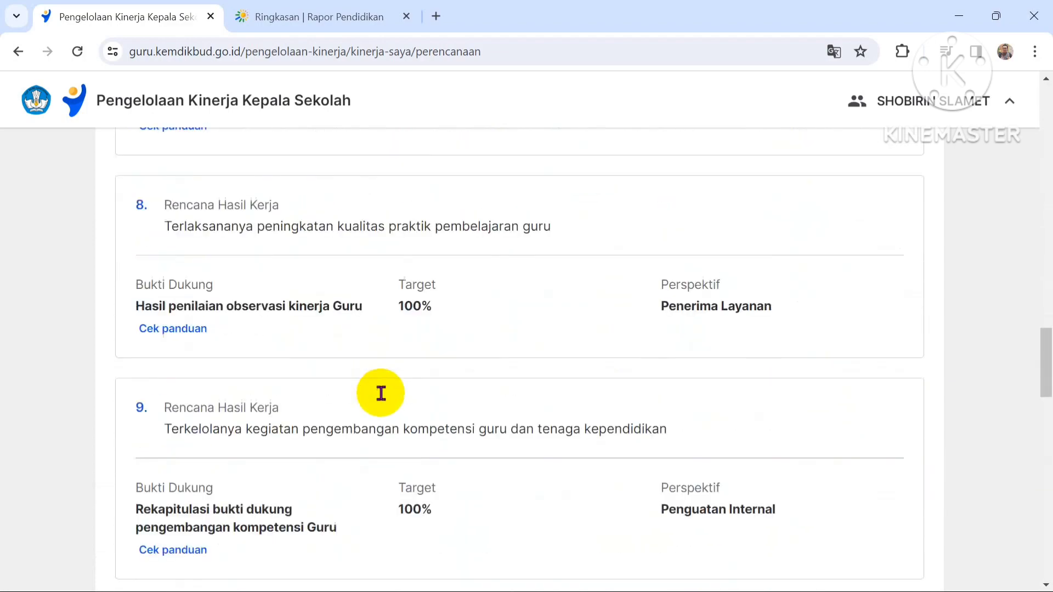
pyautogui.scroll(-15, 389, 400)
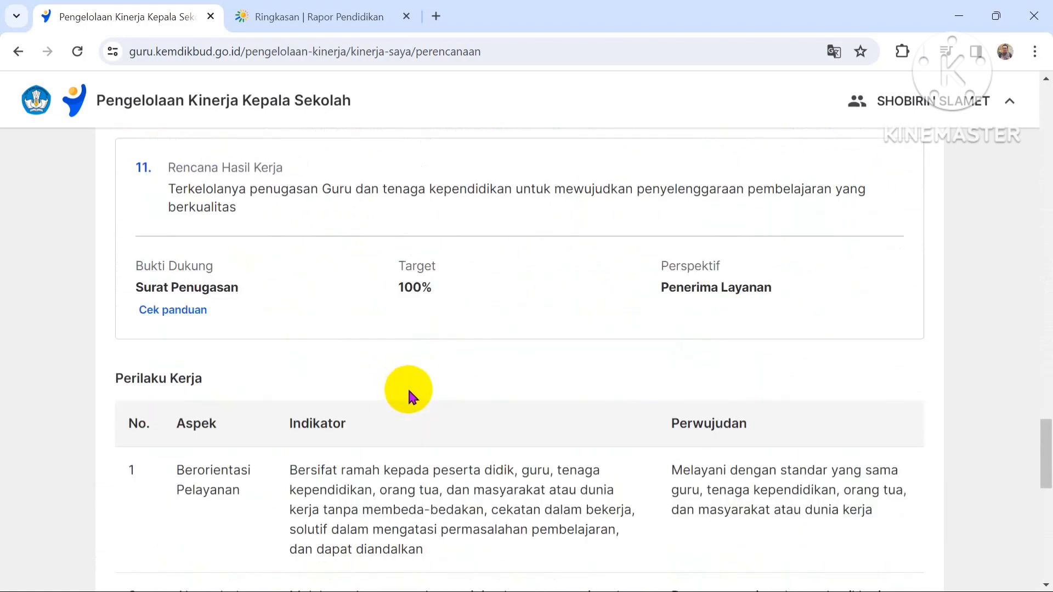
pyautogui.scroll(-7, 420, 395)
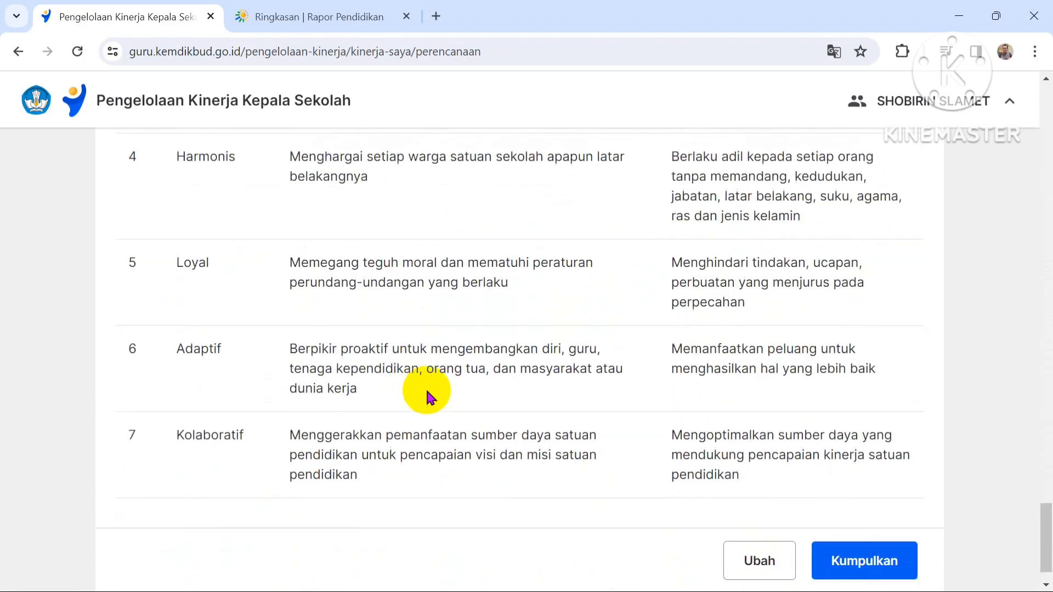
pyautogui.scroll(20, 441, 392)
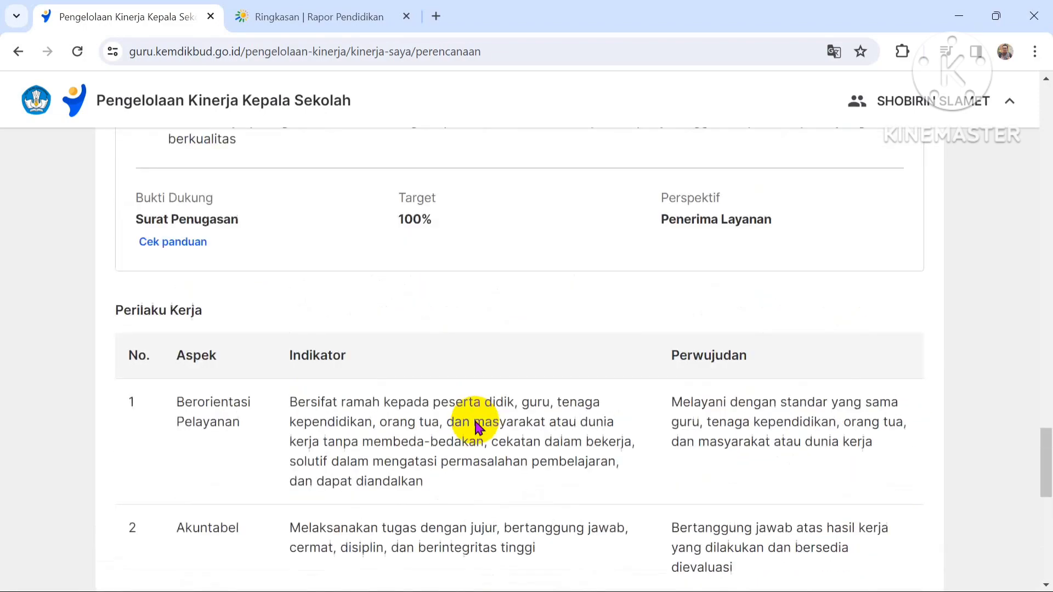
pyautogui.scroll(19, 475, 417)
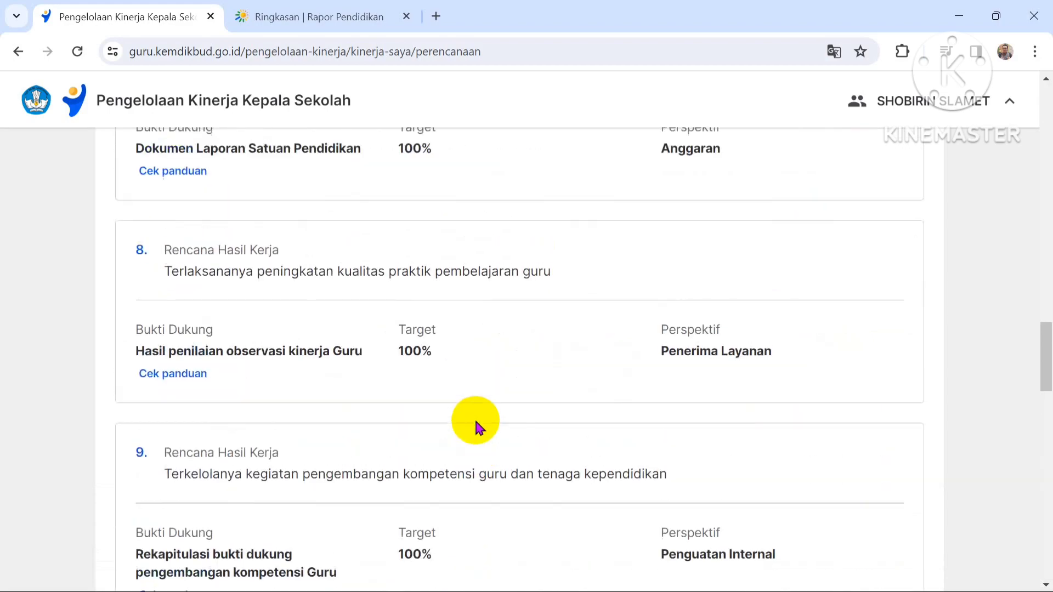
pyautogui.scroll(15, 474, 416)
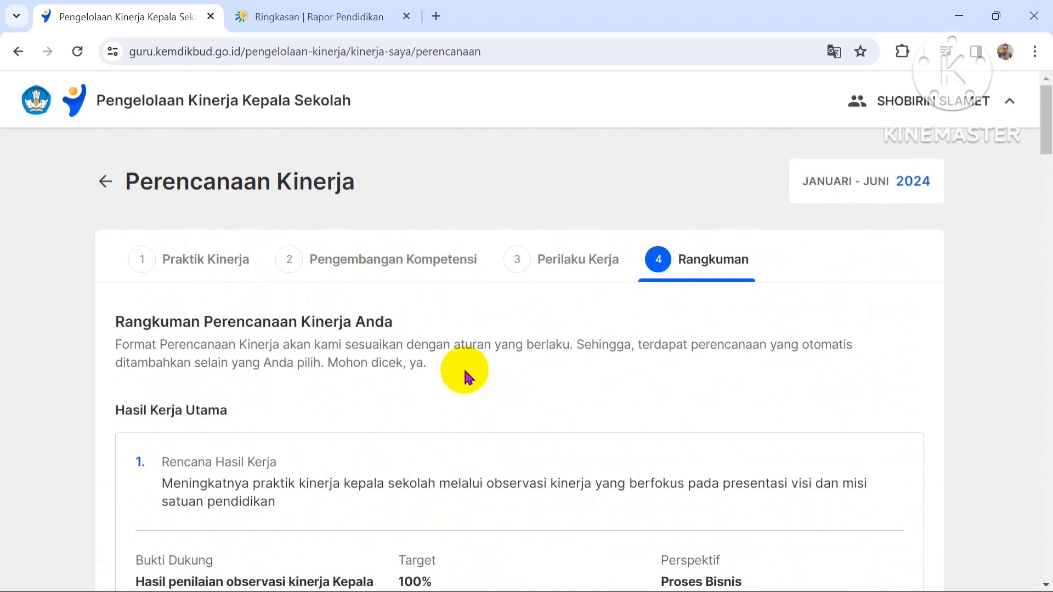
# Bring up the submission confirmation for the performance plan to check its recipient, and return to the summary without submitting.
pyautogui.scroll(-20, 518, 402)
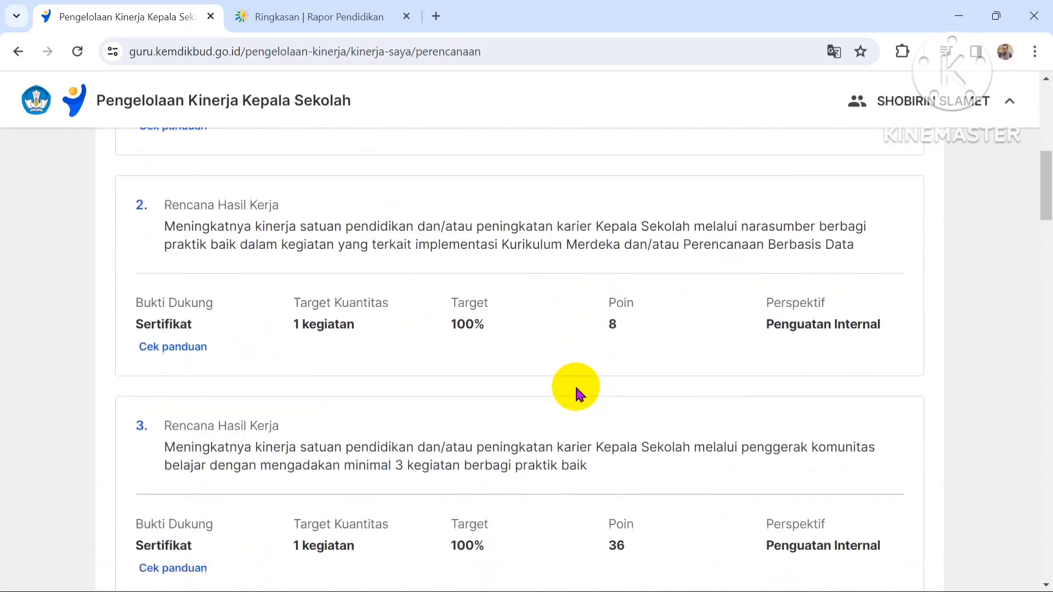
pyautogui.scroll(-20, 599, 394)
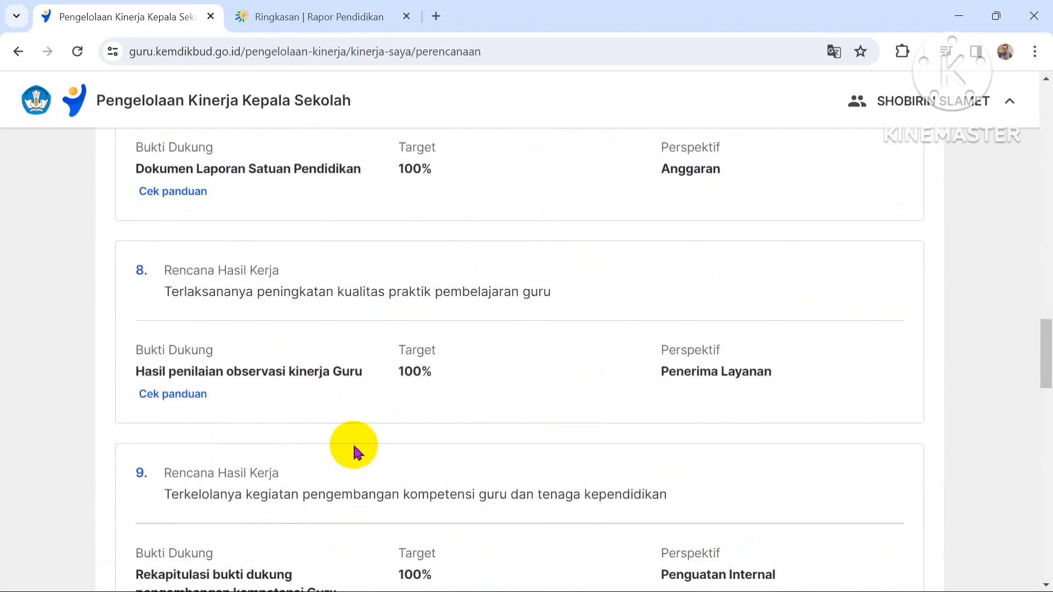
pyautogui.scroll(-20, 794, 430)
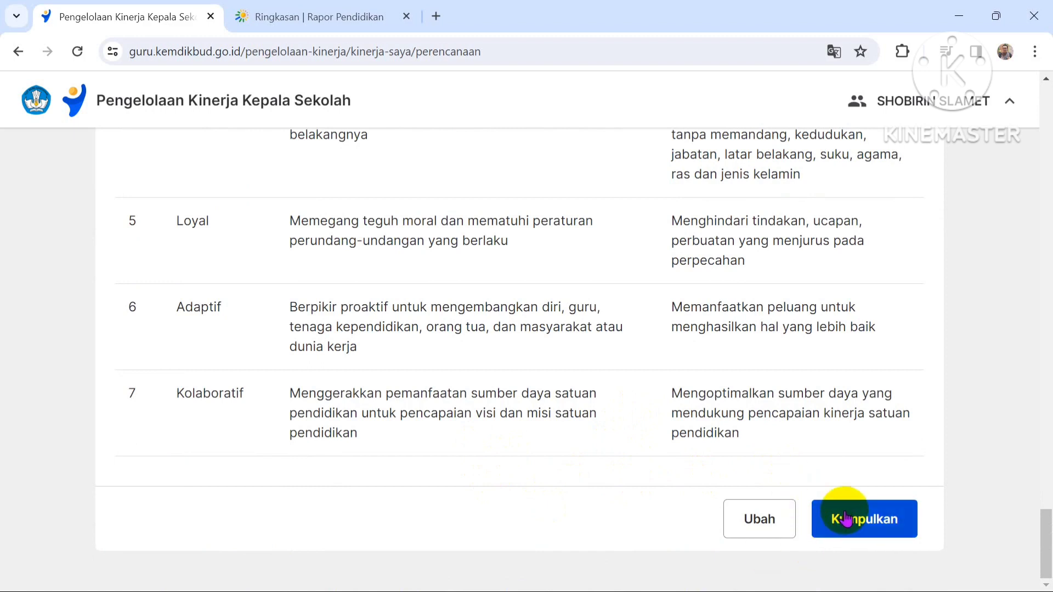
pyautogui.click(884, 529)
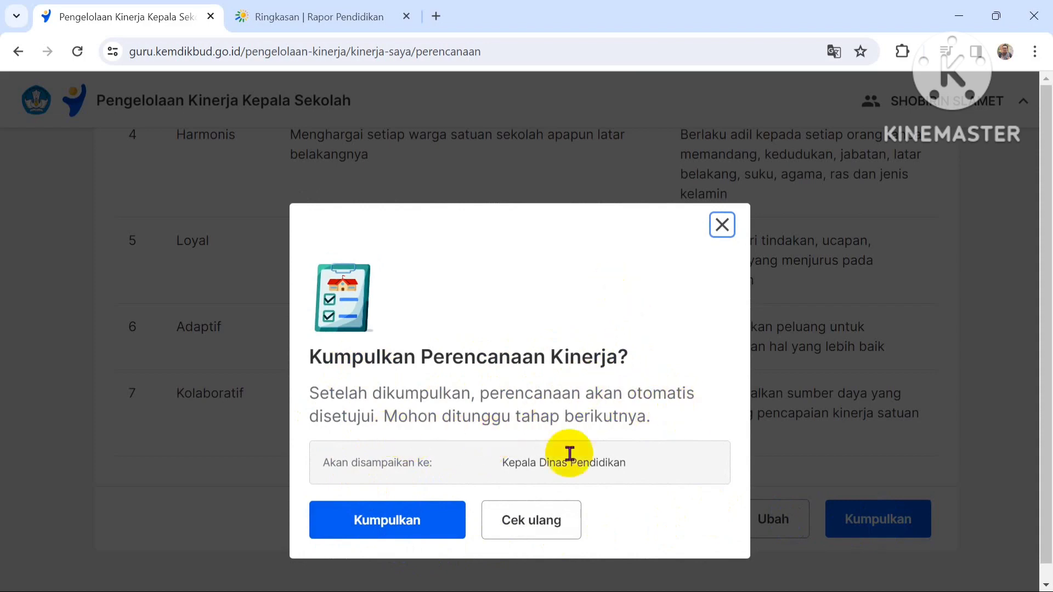
pyautogui.click(532, 528)
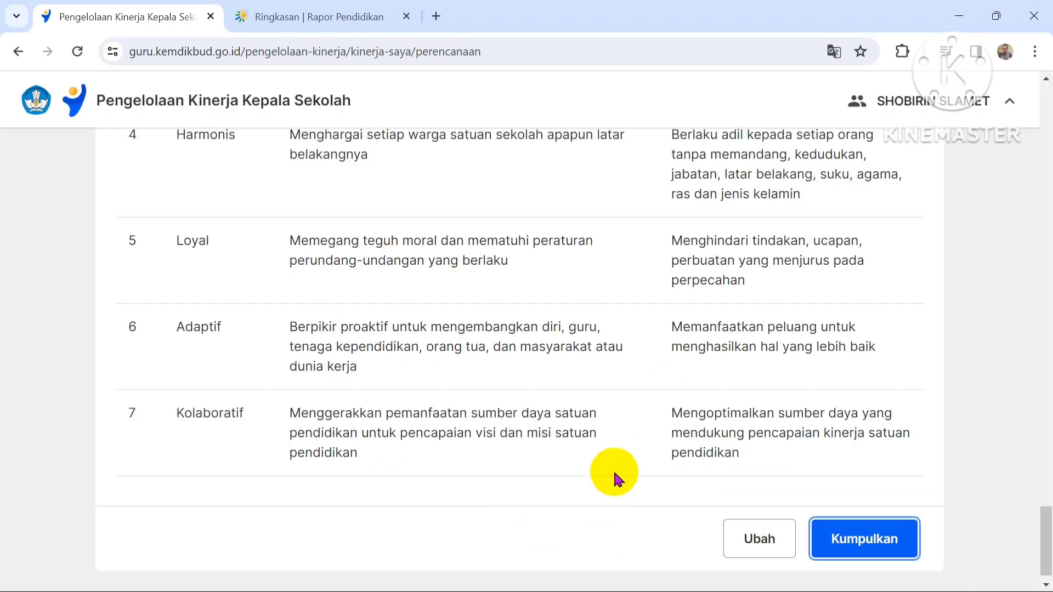
# Recheck the summary's Perilaku Kerja table and the Rencana Hasil Kerja entries under Hasil Kerja Utama before submission.
pyautogui.scroll(1, 567, 428)
pyautogui.scroll(15, 566, 422)
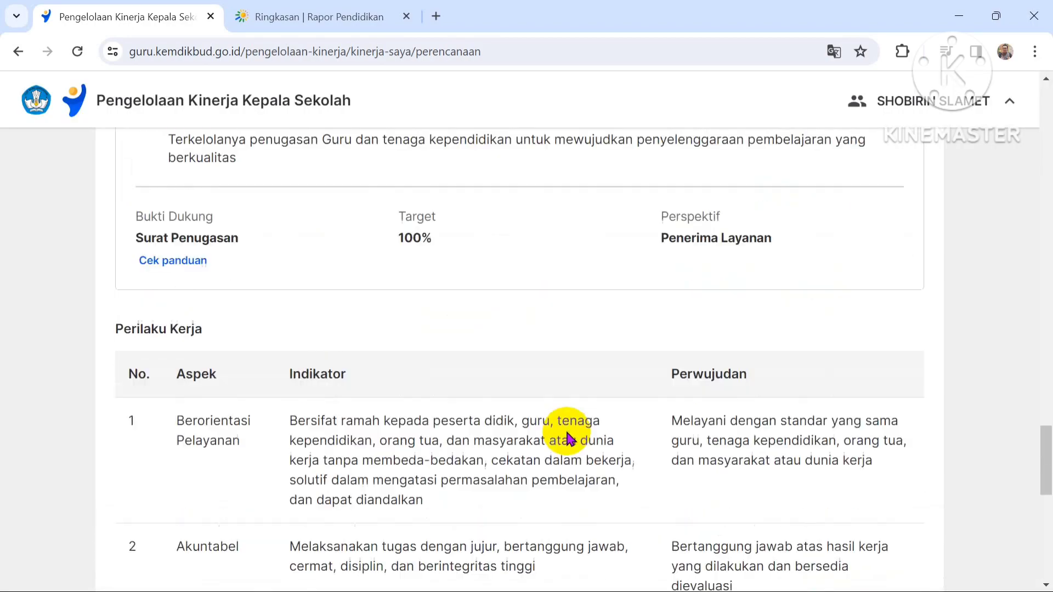
pyautogui.scroll(-15, 567, 434)
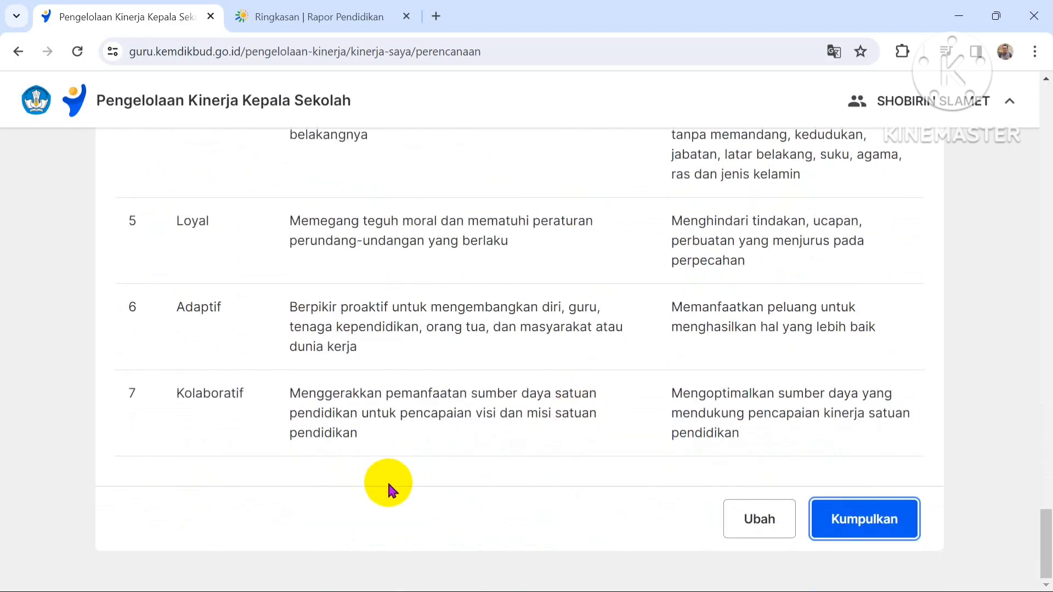
pyautogui.scroll(10, 489, 462)
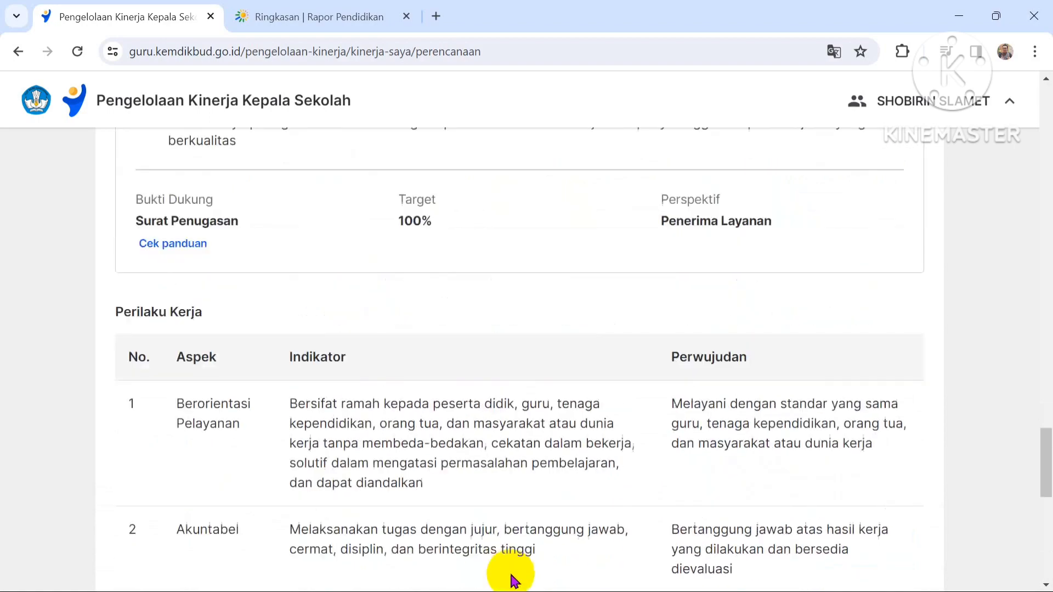
pyautogui.scroll(15, 511, 579)
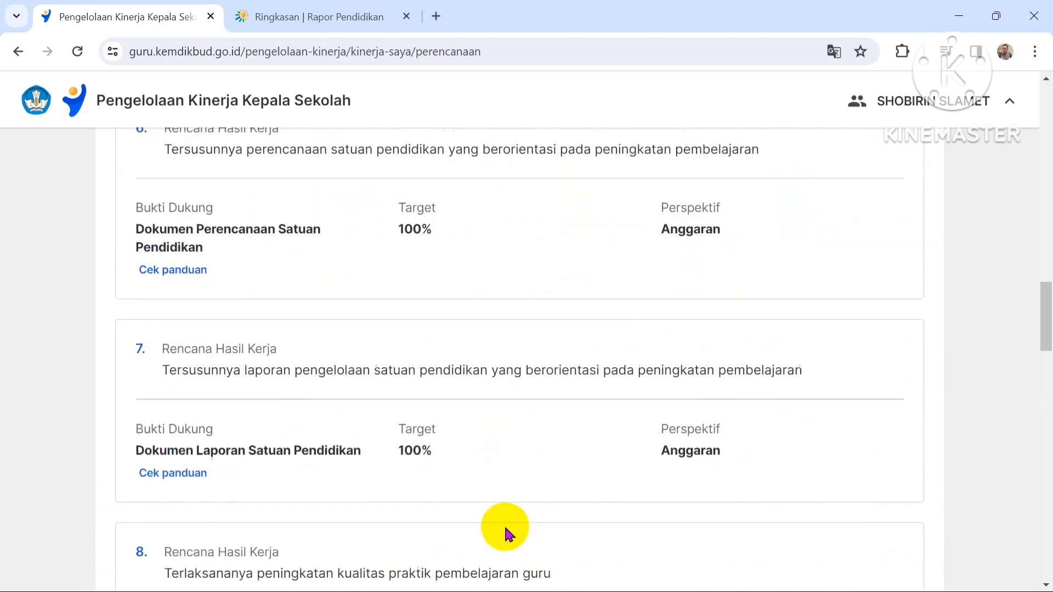
pyautogui.scroll(15, 504, 524)
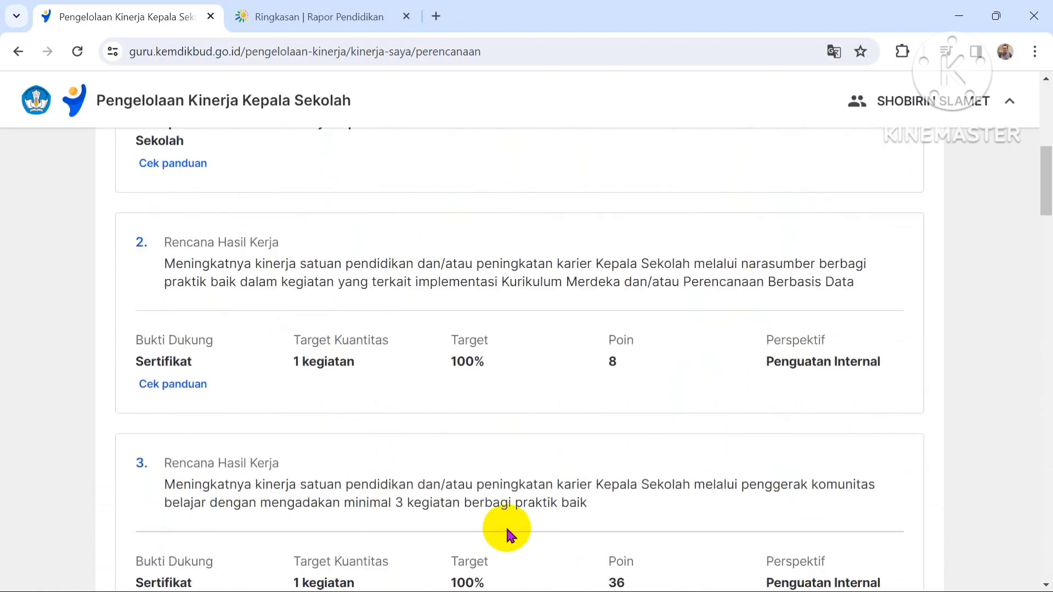
pyautogui.scroll(8, 506, 525)
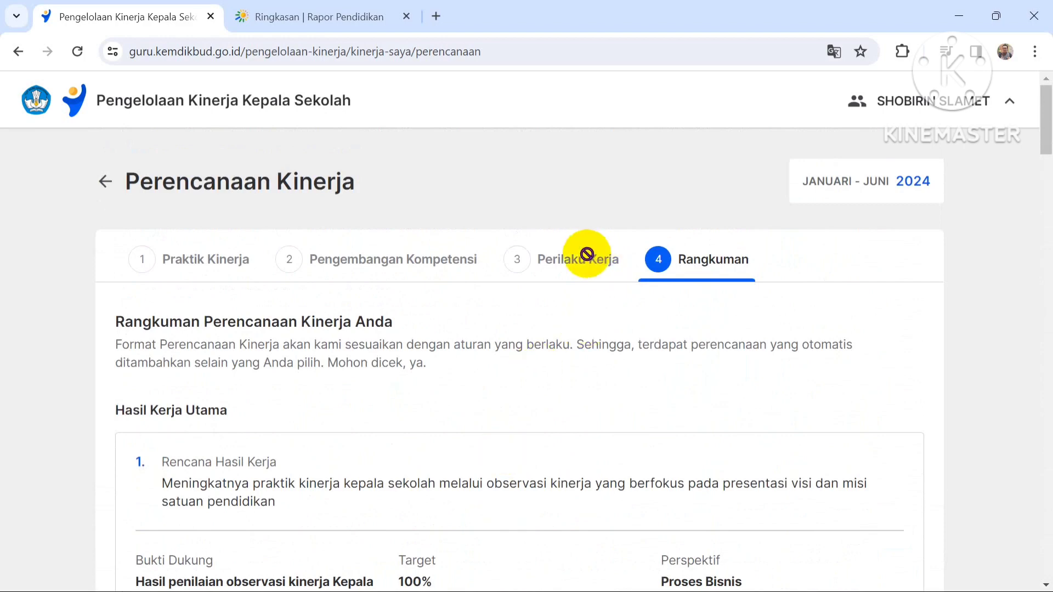
pyautogui.scroll(-15, 587, 367)
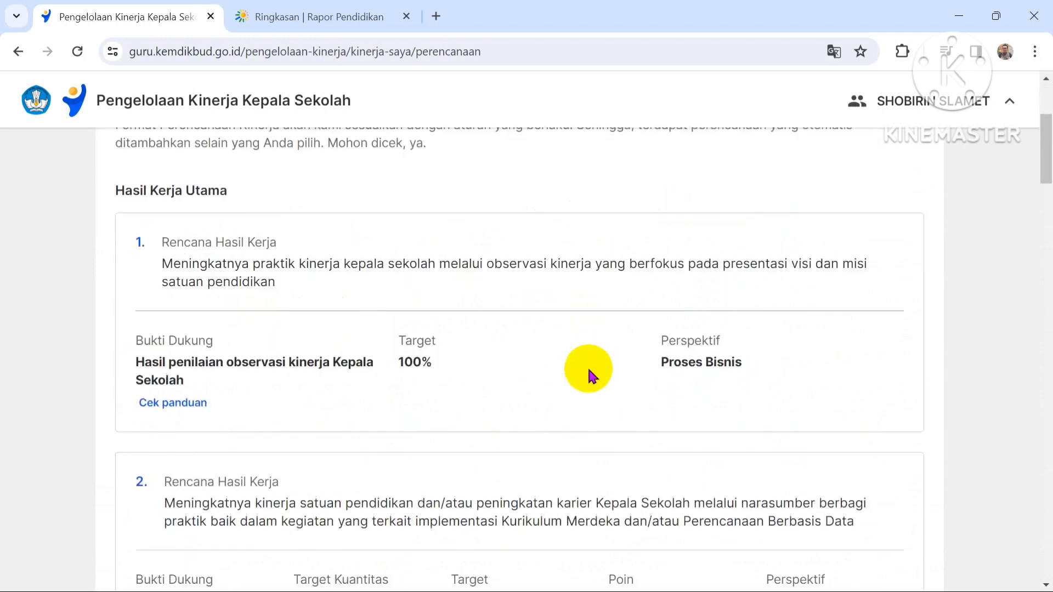
# Reopen the performance plan for editing from the end of its Rangkuman and save it as a draft.
pyautogui.scroll(-20, 584, 382)
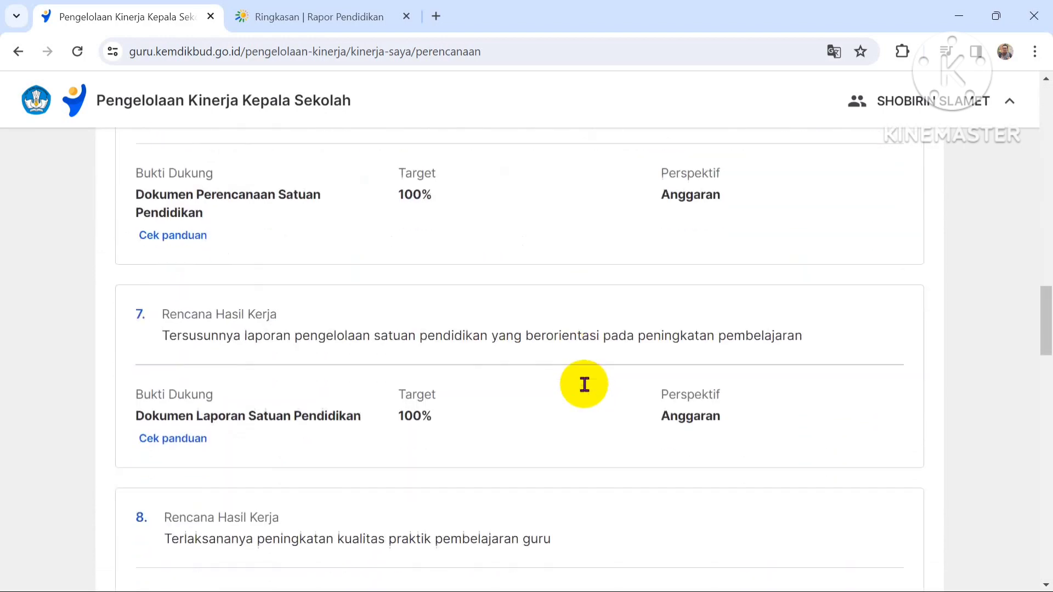
pyautogui.scroll(-8, 580, 404)
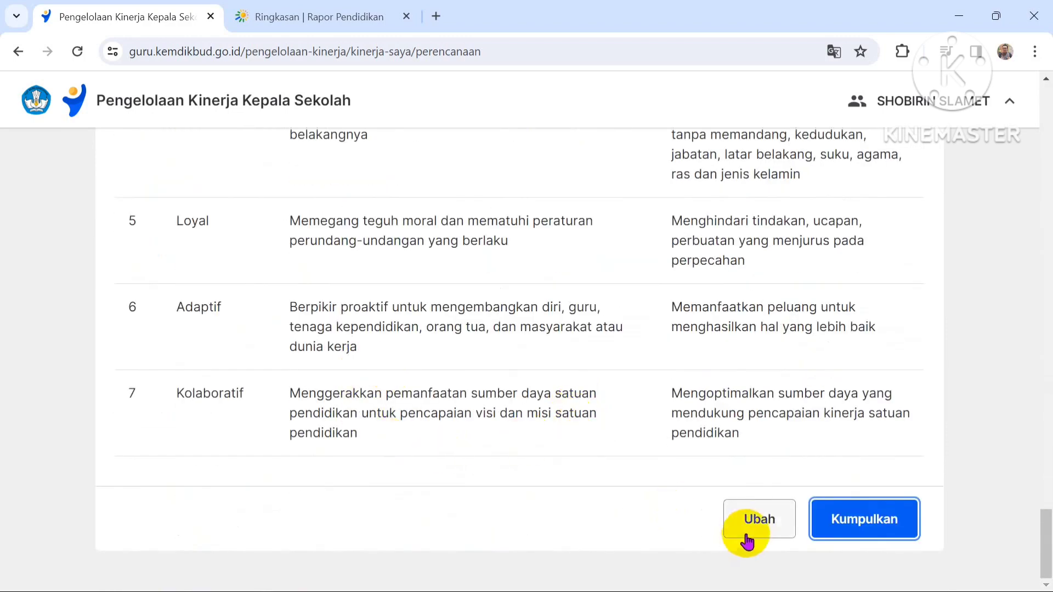
pyautogui.click(756, 521)
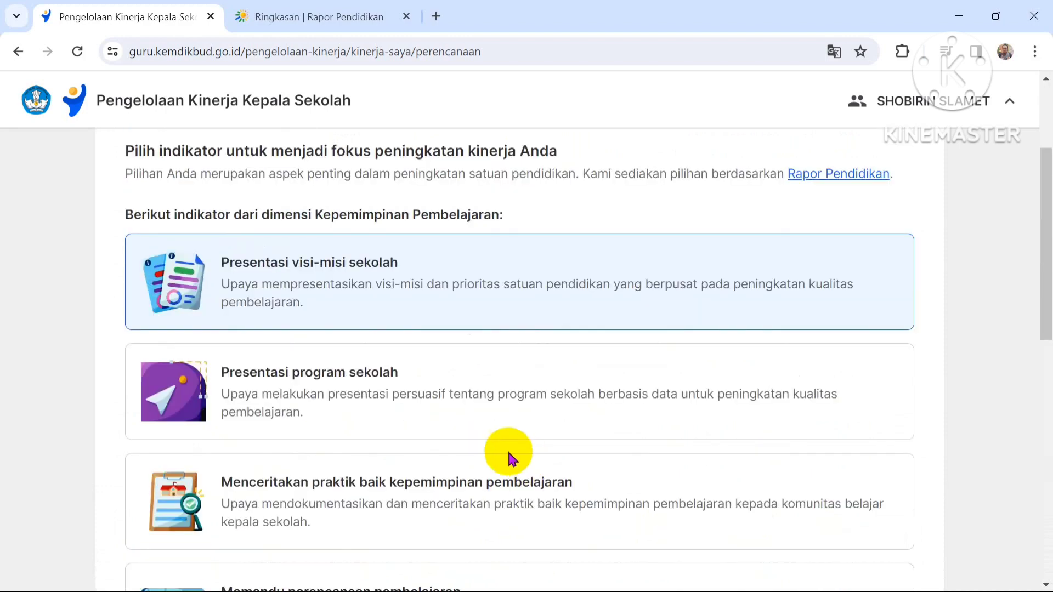
pyautogui.scroll(-10, 320, 445)
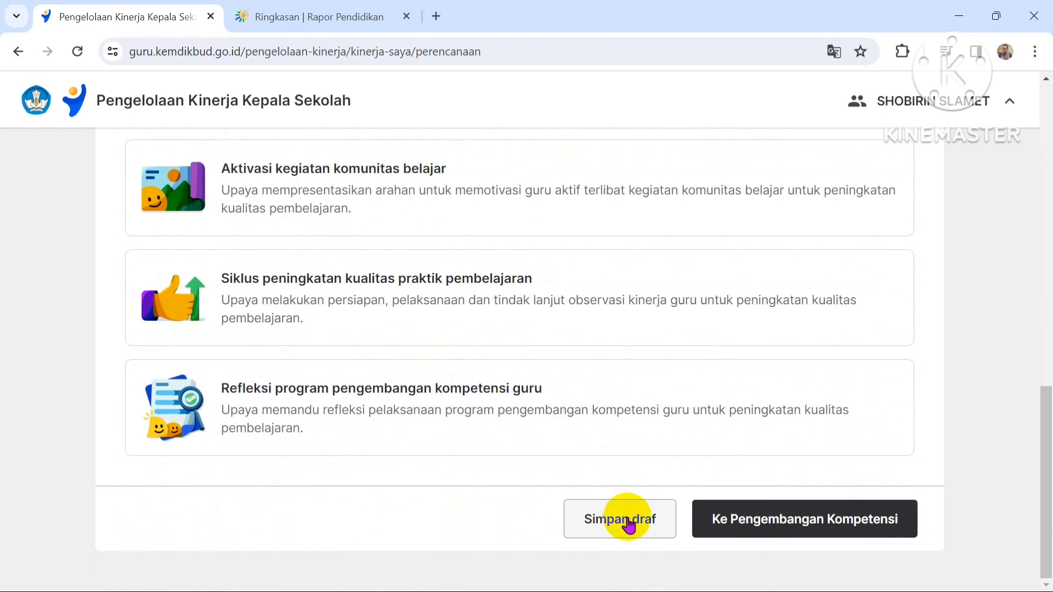
pyautogui.click(628, 521)
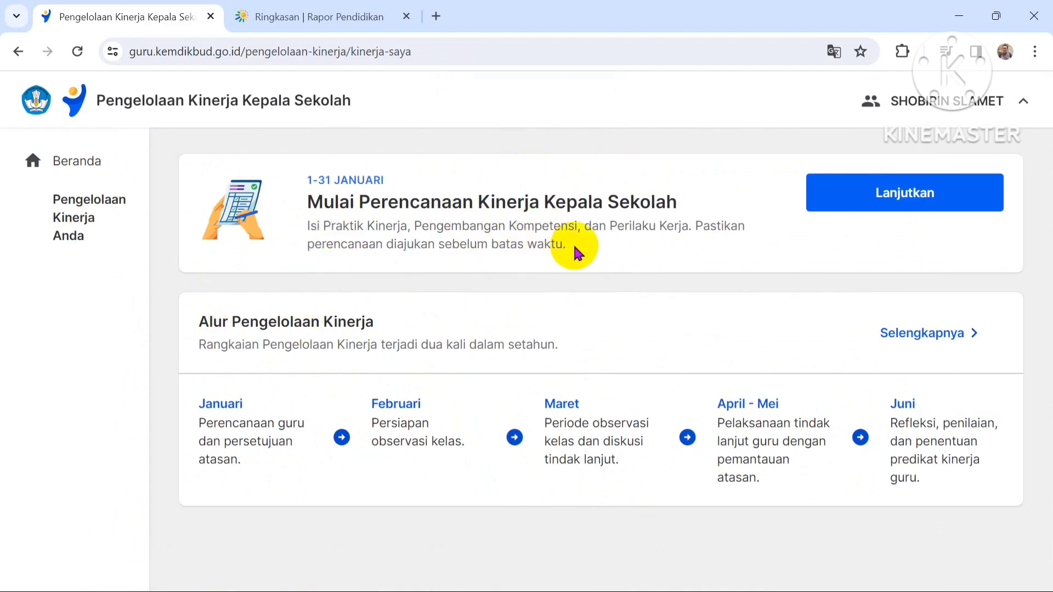
# Resume the saved performance plan and keep "Presentasi visi-misi sekolah" as the indicator while proceeding to Pengembangan Kompetensi.
pyautogui.click(876, 193)
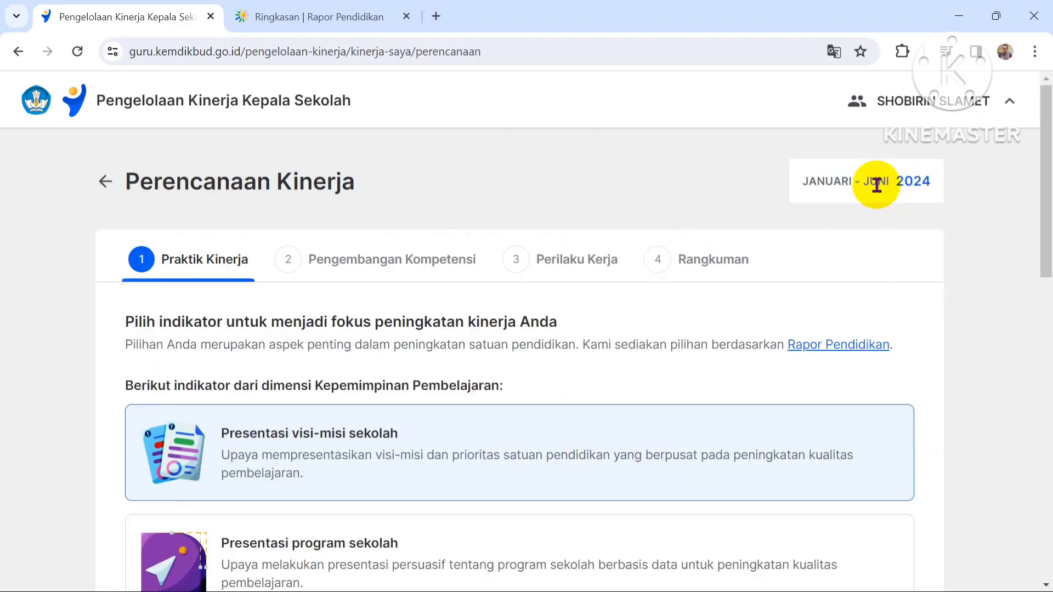
pyautogui.scroll(-7, 651, 343)
pyautogui.scroll(-7, 625, 376)
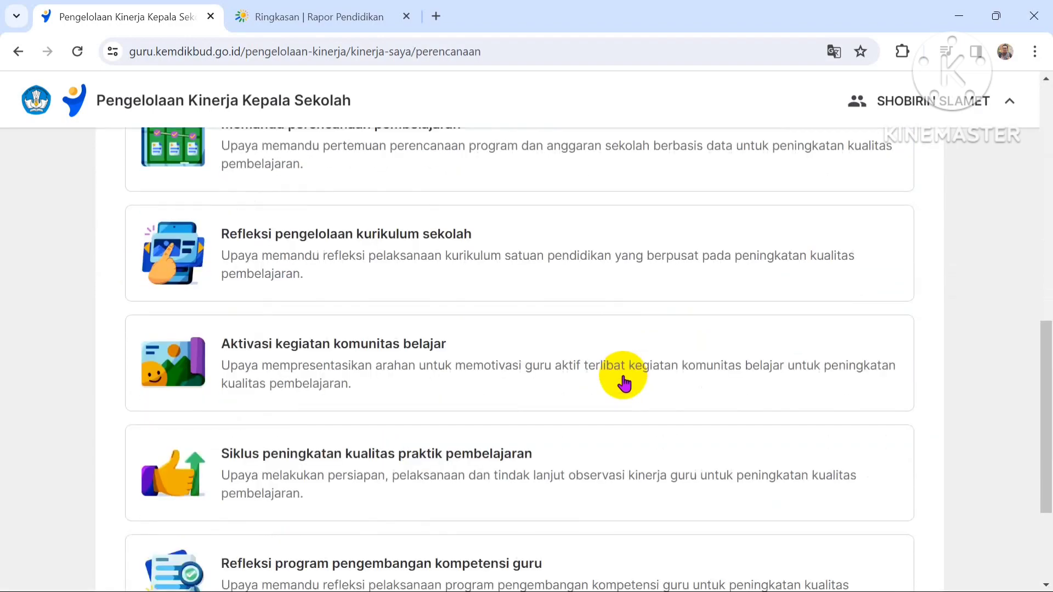
pyautogui.click(743, 531)
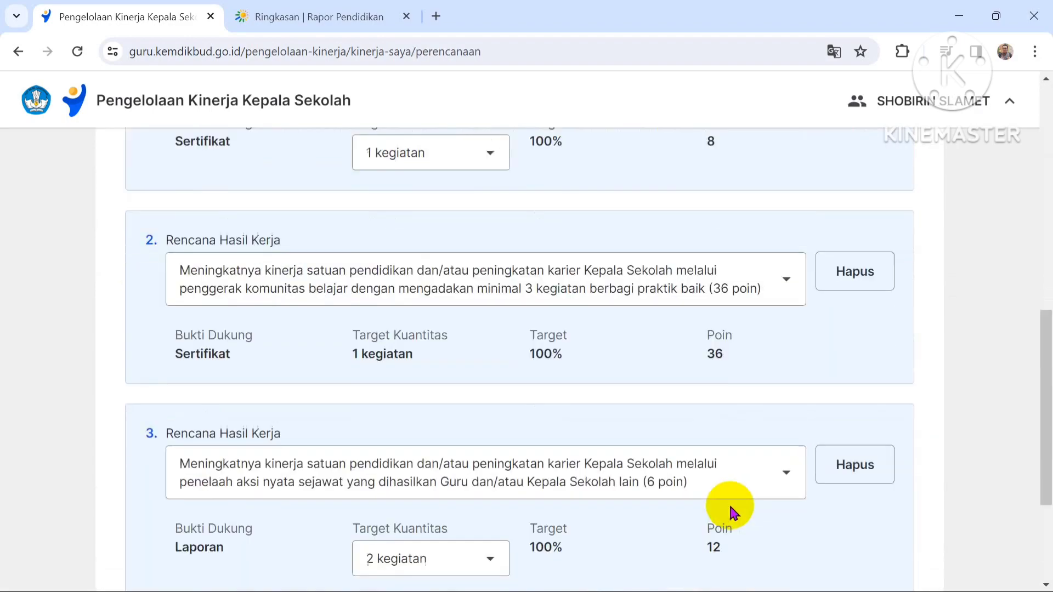
# Recheck the three Rencana Hasil Kerja entries under Pengembangan Kompetensi and proceed to the Perilaku Kerja stage.
pyautogui.scroll(9, 658, 472)
pyautogui.scroll(-4, 608, 444)
pyautogui.scroll(-4, 601, 429)
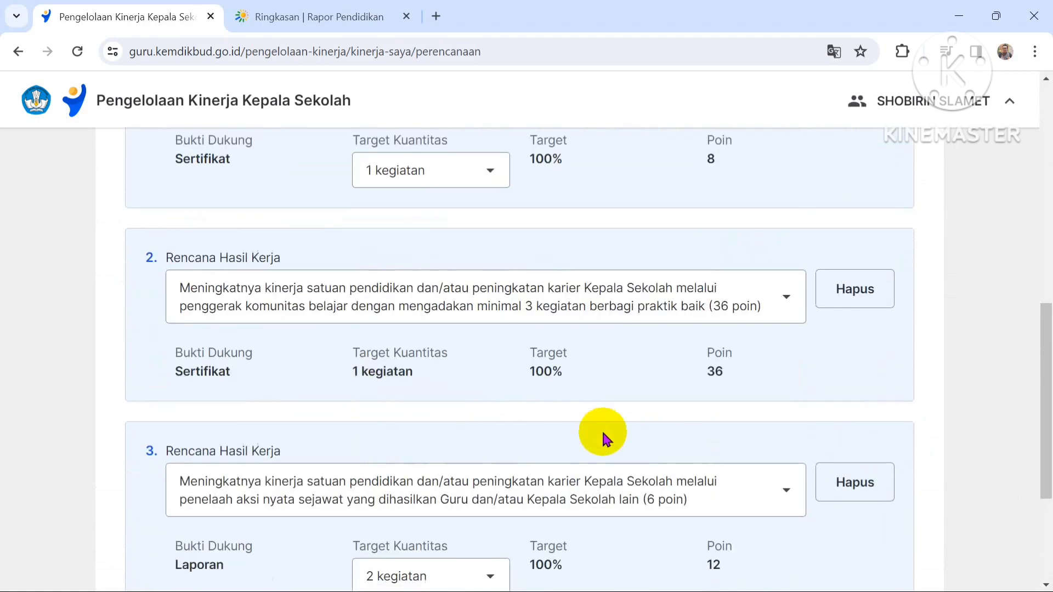
pyautogui.scroll(-4, 609, 429)
pyautogui.click(835, 528)
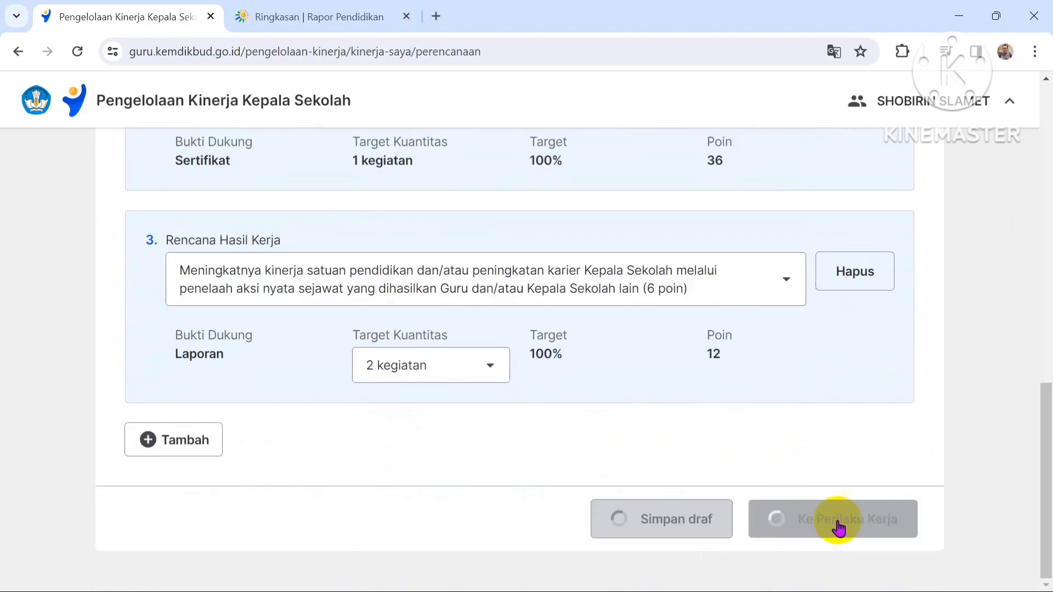
# Look over the behaviour choices for every Perilaku Kerja aspect through Kolaboratif and proceed to the Rangkuman.
pyautogui.scroll(4, 729, 477)
pyautogui.scroll(-4, 725, 461)
pyautogui.scroll(-20, 724, 457)
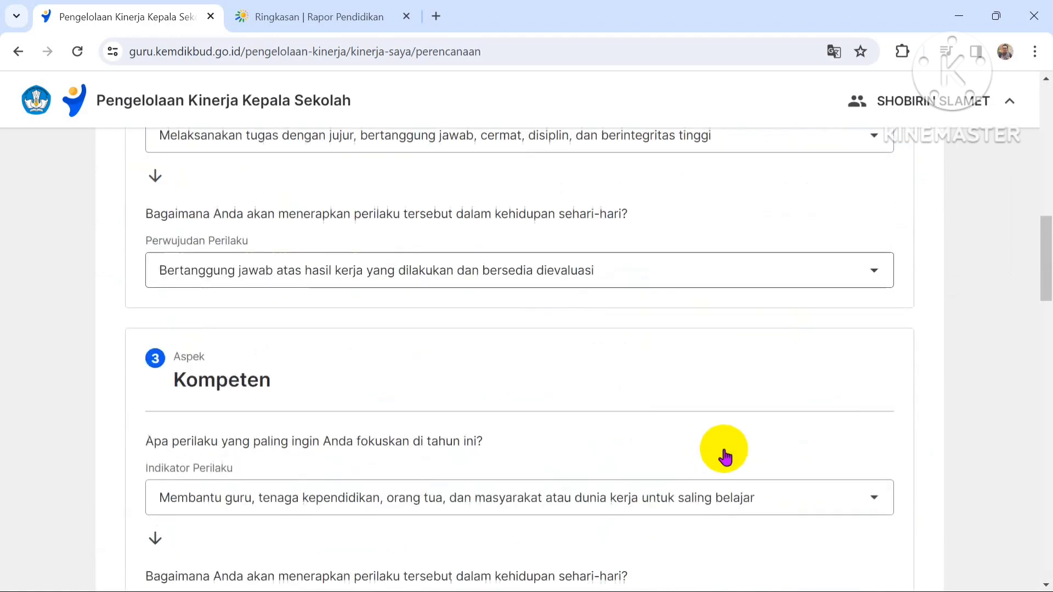
pyautogui.scroll(-10, 778, 466)
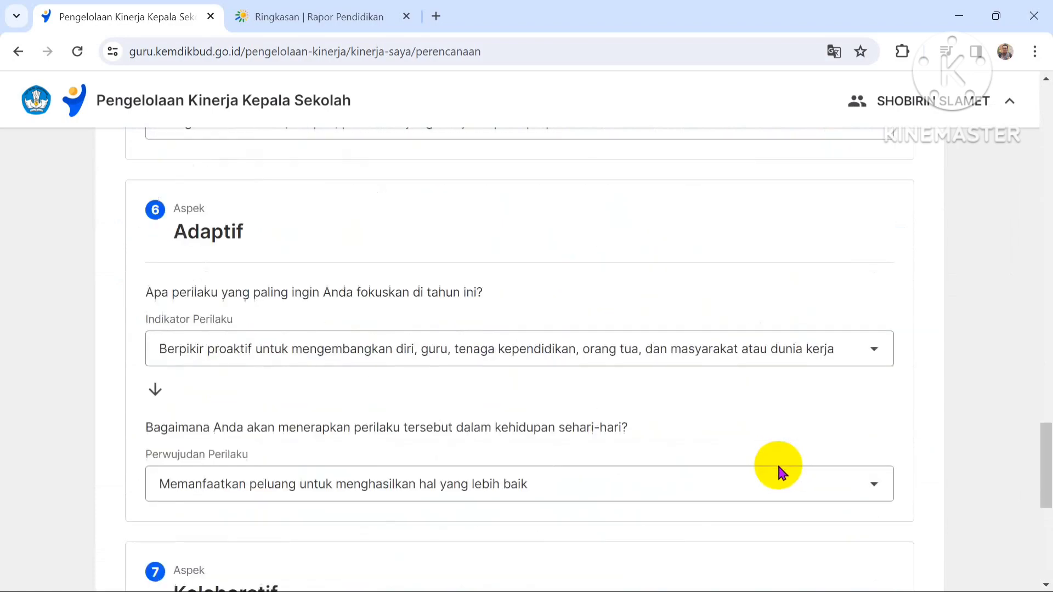
pyautogui.click(874, 531)
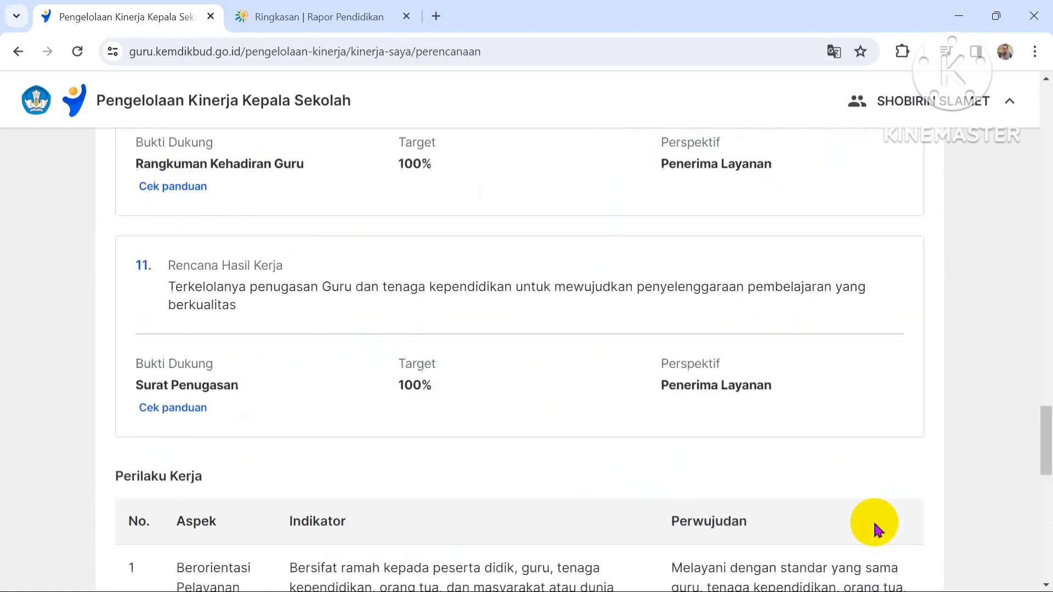
# Review the full Rangkuman, then return the plan to editing and save it as a draft instead of submitting it.
pyautogui.scroll(20, 705, 480)
pyautogui.scroll(-6, 706, 463)
pyautogui.scroll(-20, 707, 463)
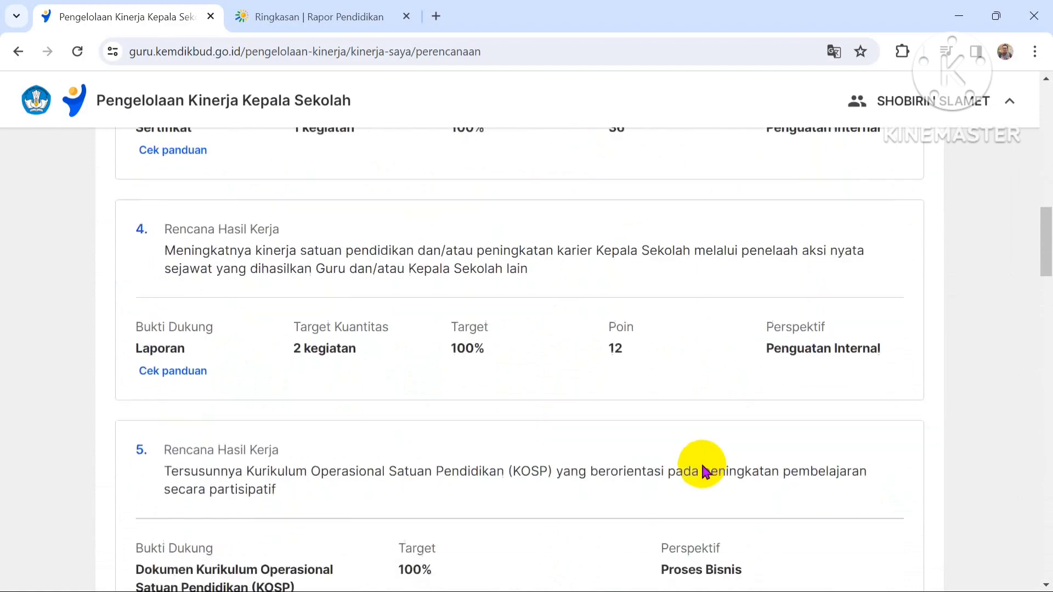
pyautogui.scroll(-15, 700, 464)
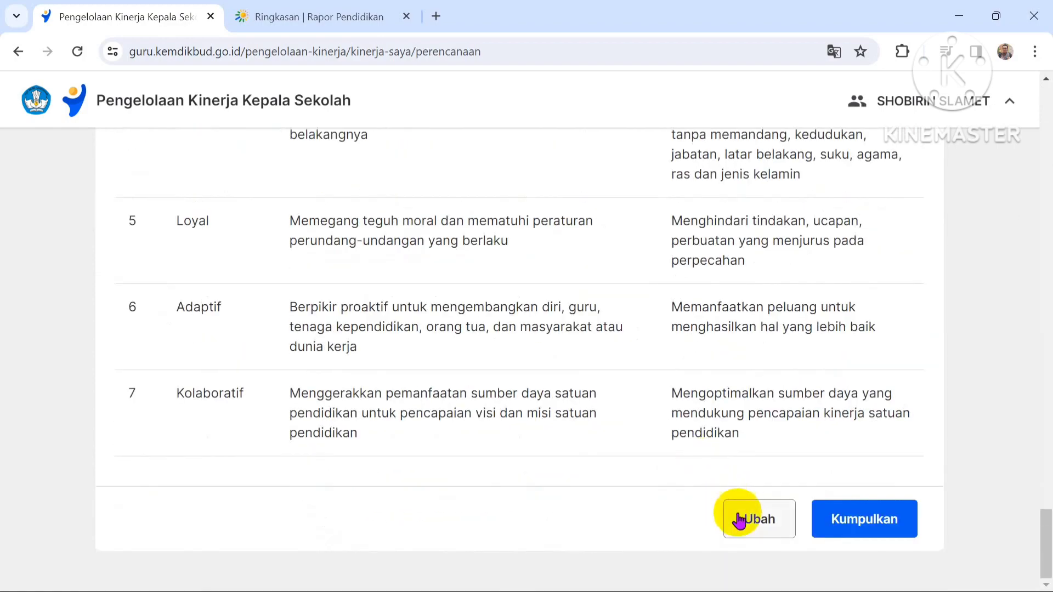
pyautogui.click(747, 523)
pyautogui.scroll(-10, 450, 409)
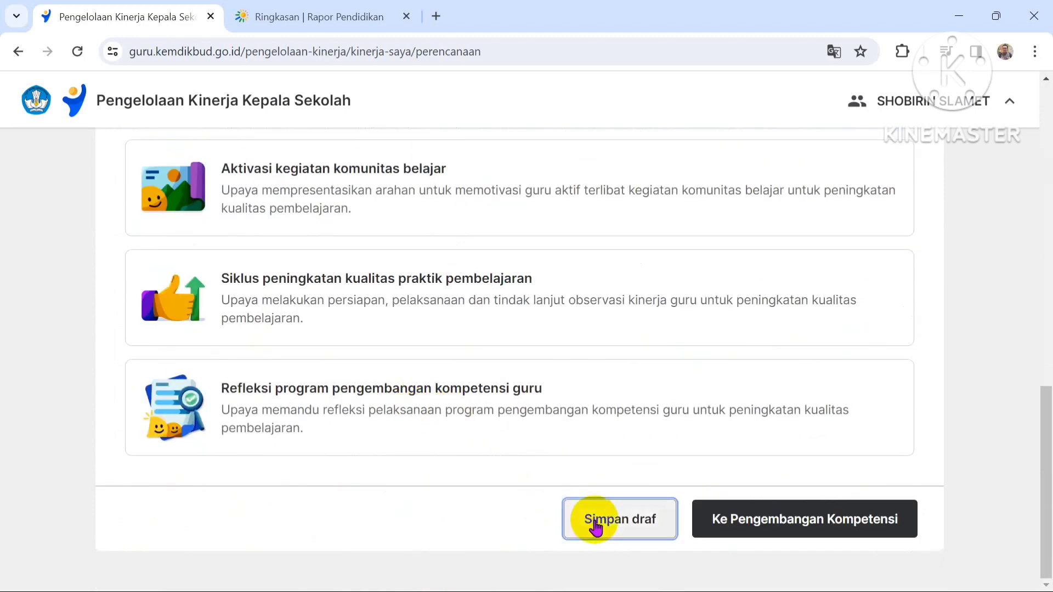
pyautogui.click(595, 528)
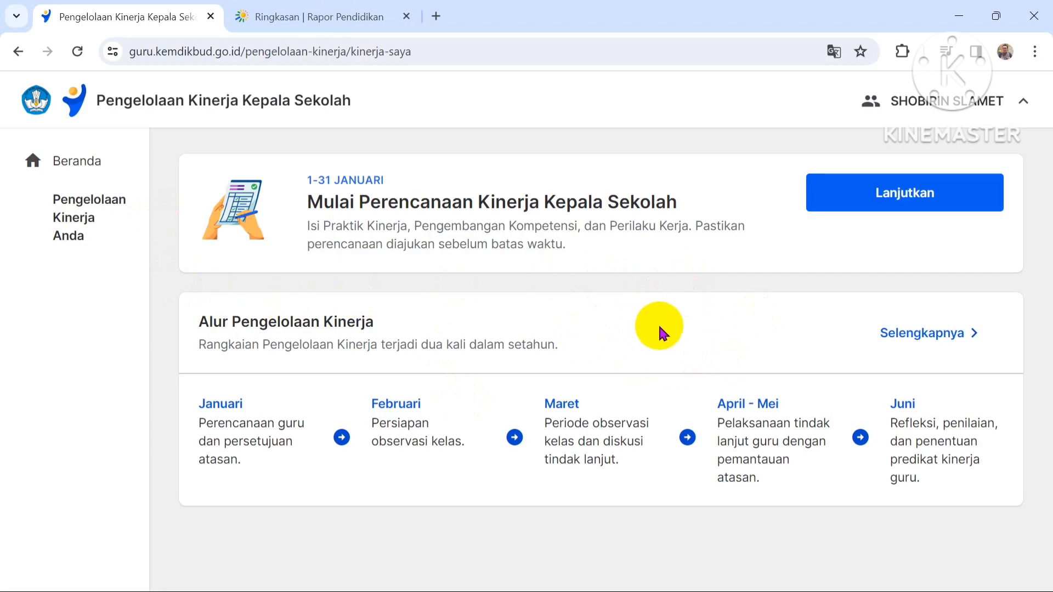
# Continue the drafted January–June 2024 plan and advance from Praktik Kinerja to Pengembangan Kompetensi with the chosen indicator unchanged.
pyautogui.click(886, 205)
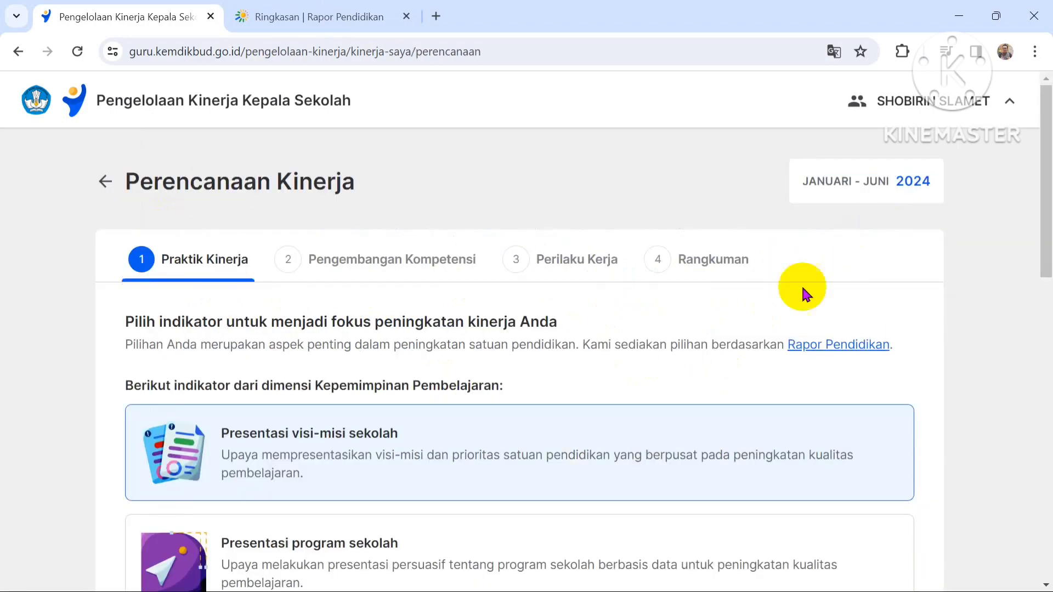
pyautogui.scroll(-3, 630, 228)
pyautogui.scroll(3, 706, 242)
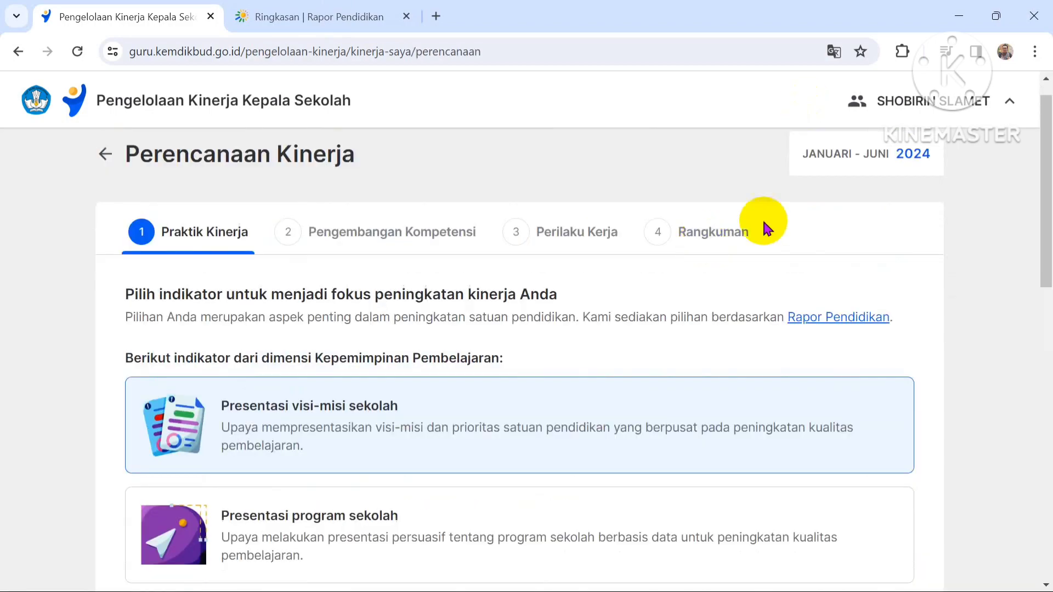
pyautogui.scroll(-4, 778, 217)
pyautogui.scroll(-10, 784, 241)
pyautogui.click(817, 513)
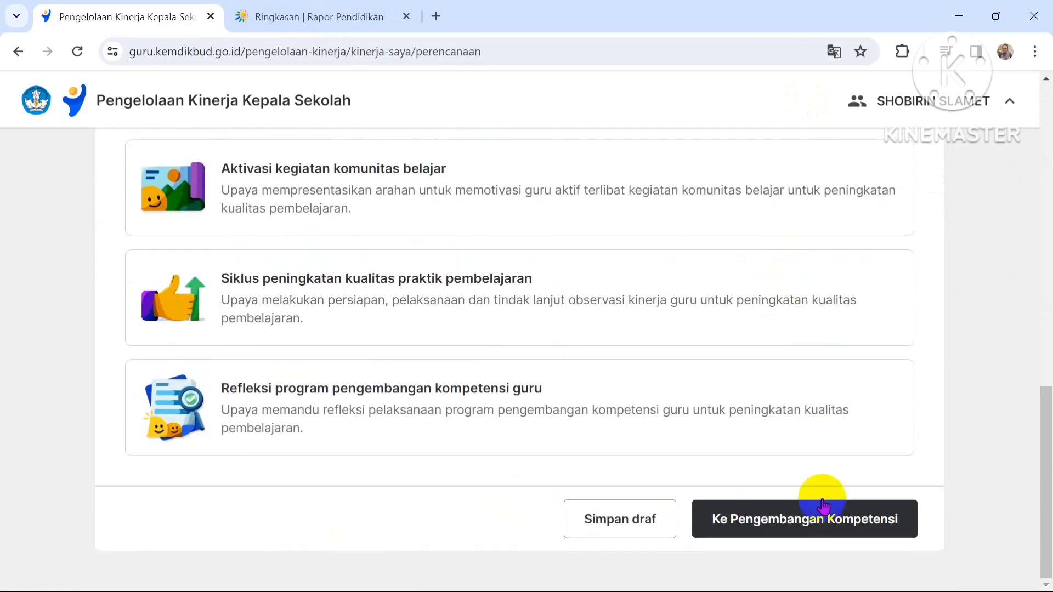
# Check the total points and each competency development entry's evidence and target quantity, then continue to Perilaku Kerja.
pyautogui.scroll(6, 286, 364)
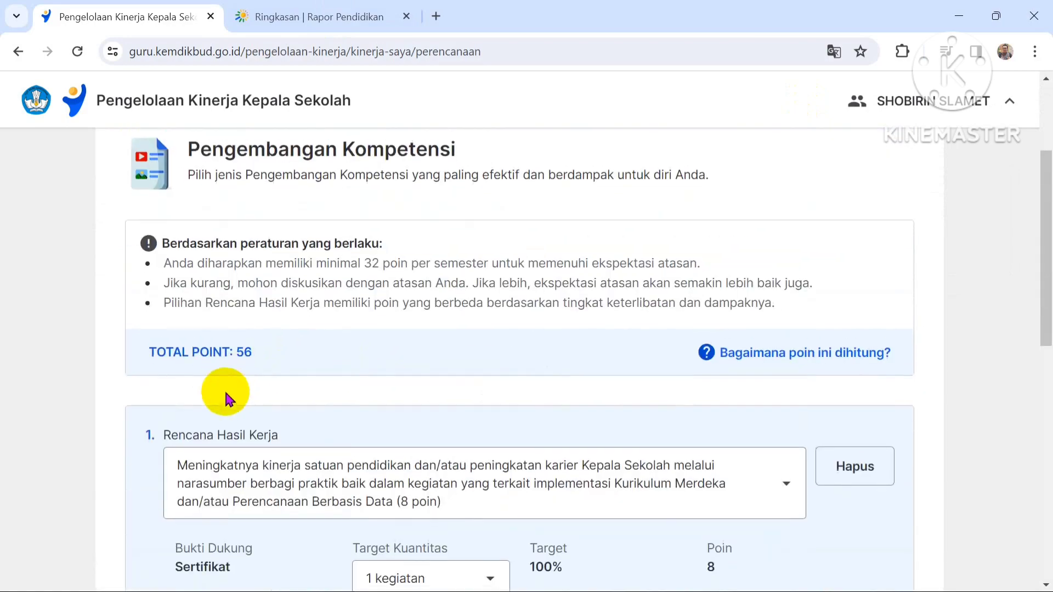
pyautogui.scroll(-3, 253, 354)
pyautogui.scroll(-1, 227, 384)
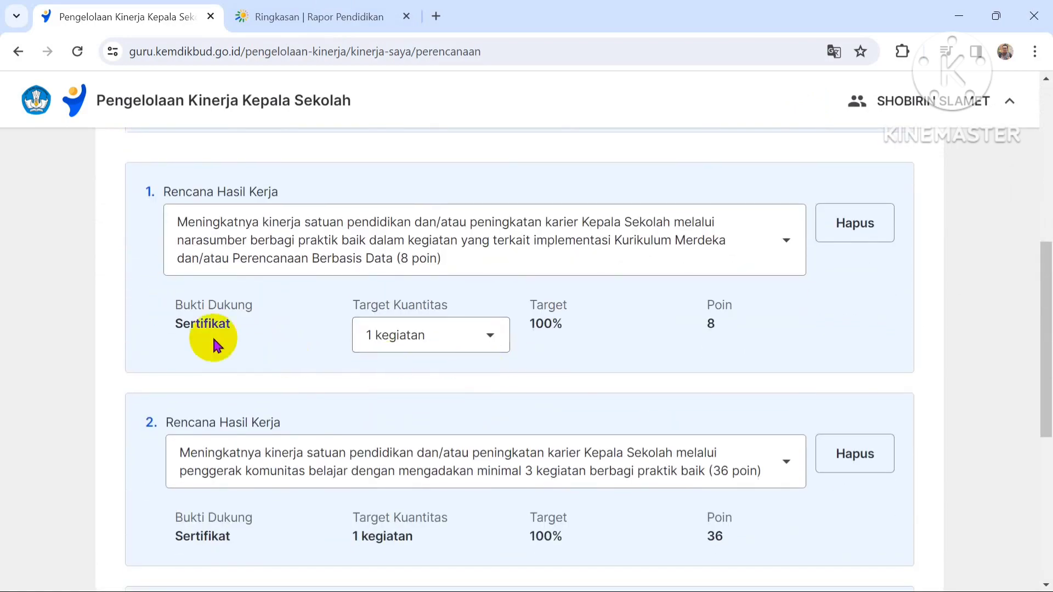
pyautogui.scroll(-3, 214, 342)
pyautogui.scroll(-3, 871, 537)
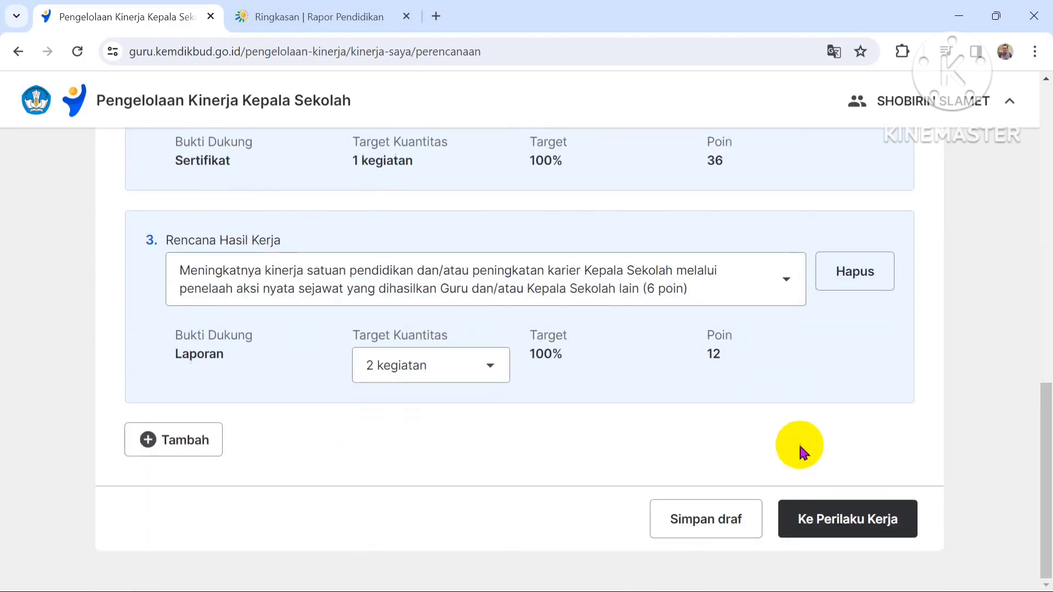
pyautogui.click(814, 518)
# Go through the Perilaku Kerja indicators and their Perwujudan Perilaku choices once more and continue to the plan's Rangkuman.
pyautogui.scroll(-2, 329, 395)
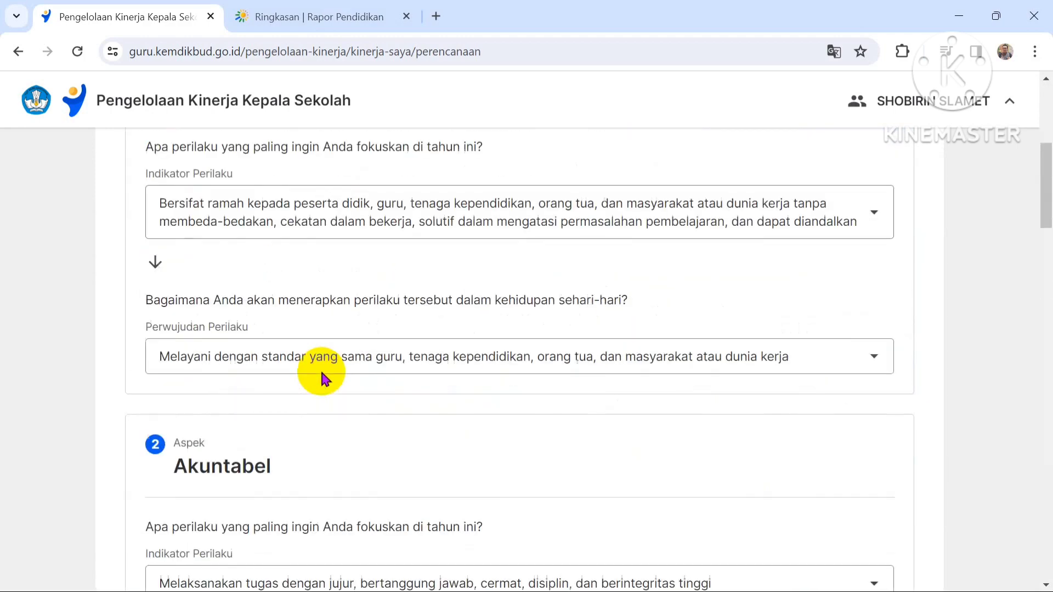
pyautogui.scroll(-3, 532, 357)
pyautogui.scroll(-18, 851, 521)
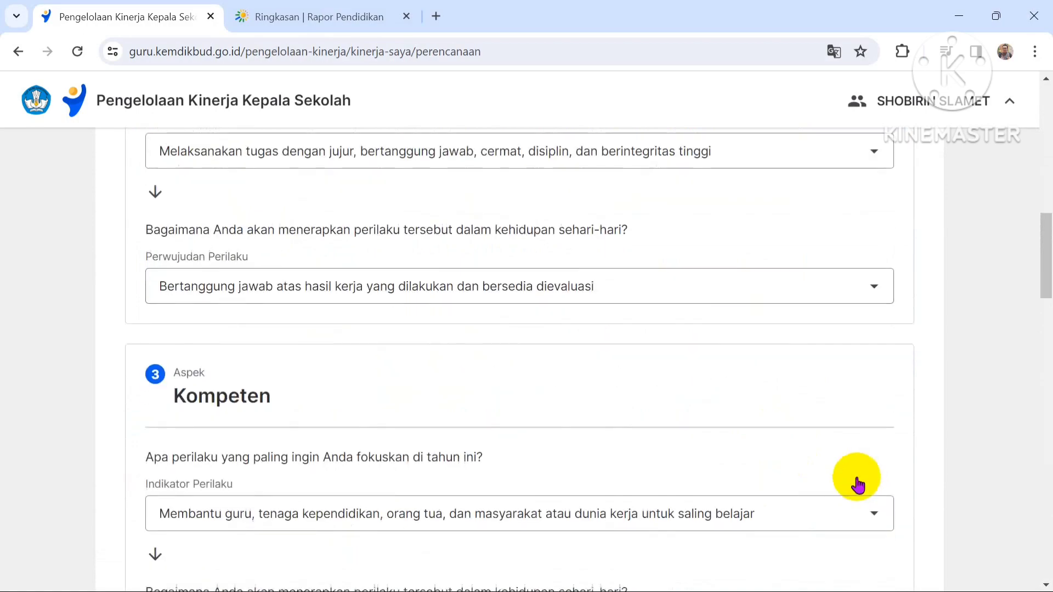
pyautogui.scroll(-12, 848, 442)
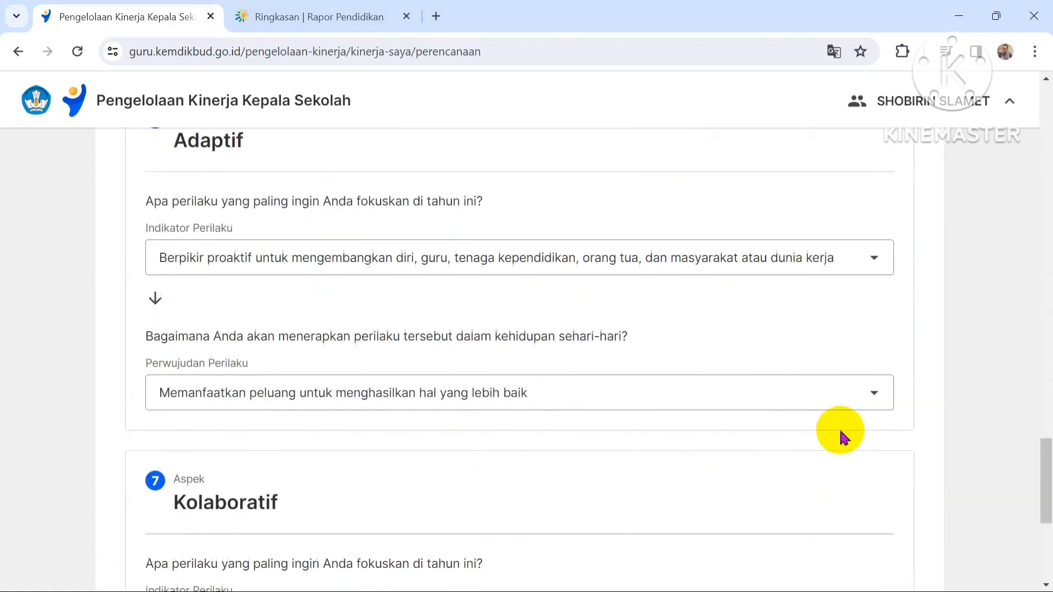
pyautogui.click(880, 519)
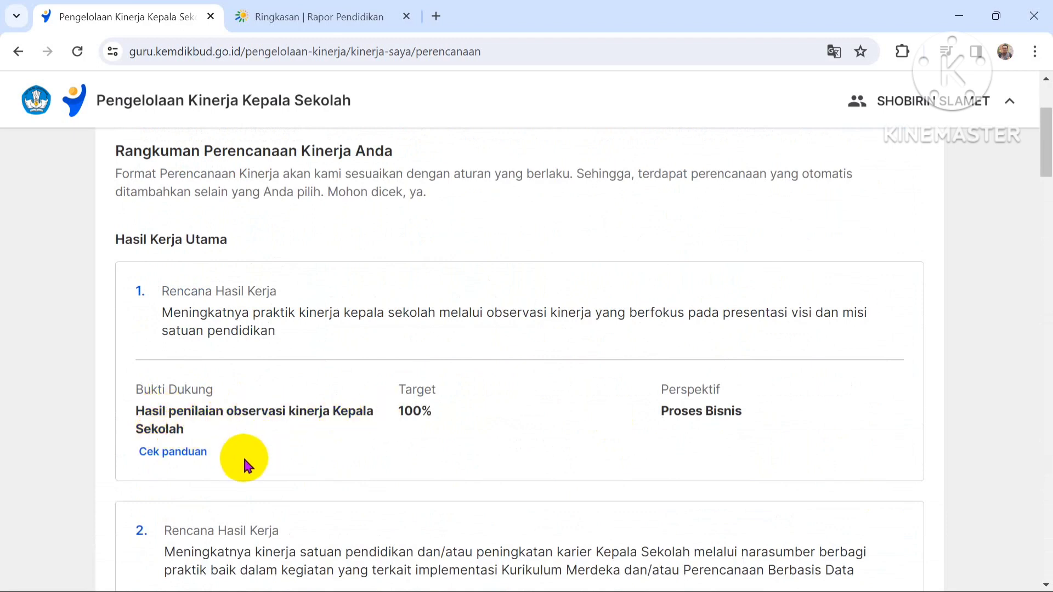
# Open the Bukti Dukung guide for the first Rencana Hasil Kerja and browse the help centre's topics and categories.
pyautogui.click(193, 458)
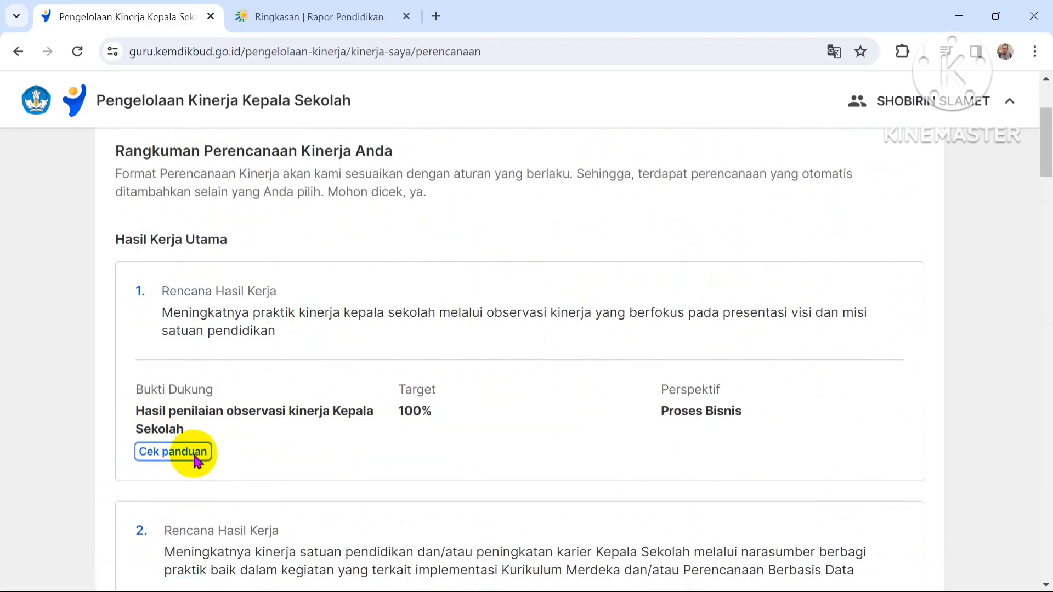
pyautogui.scroll(-10, 451, 255)
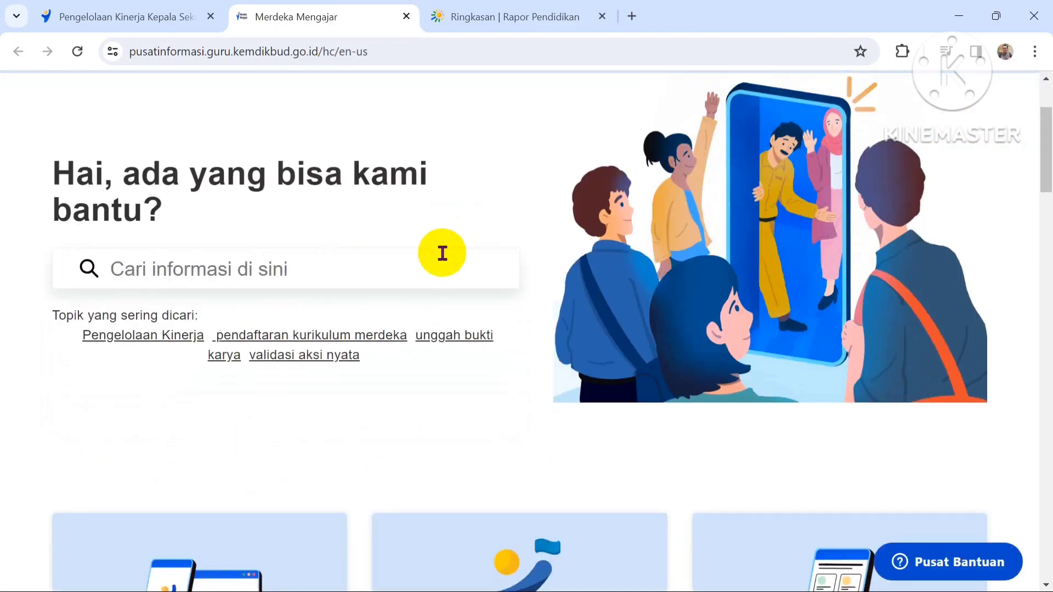
pyautogui.scroll(-8, 688, 242)
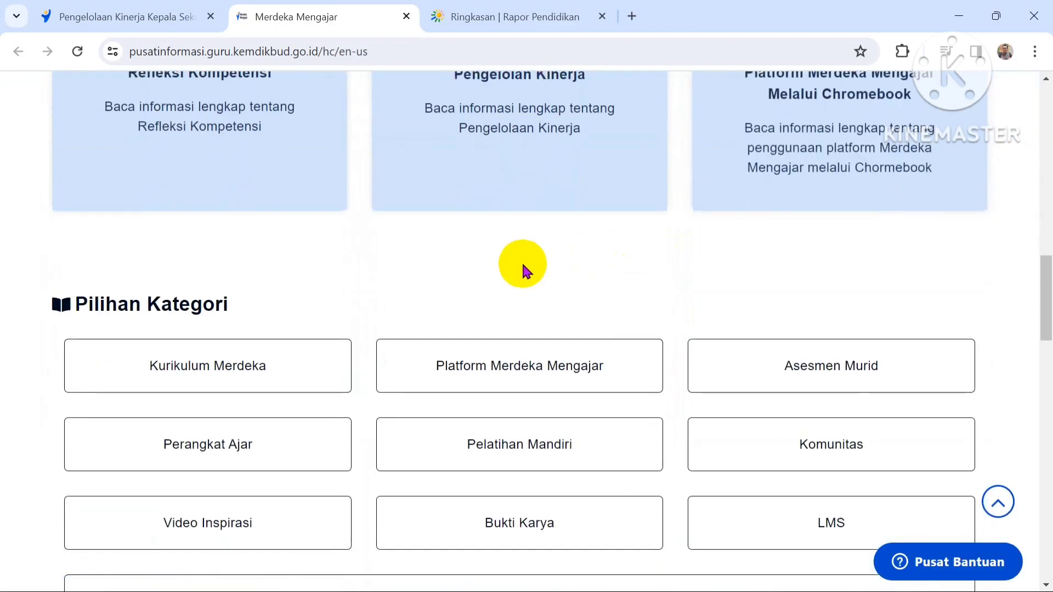
pyautogui.scroll(12, 522, 261)
pyautogui.scroll(4, 244, 324)
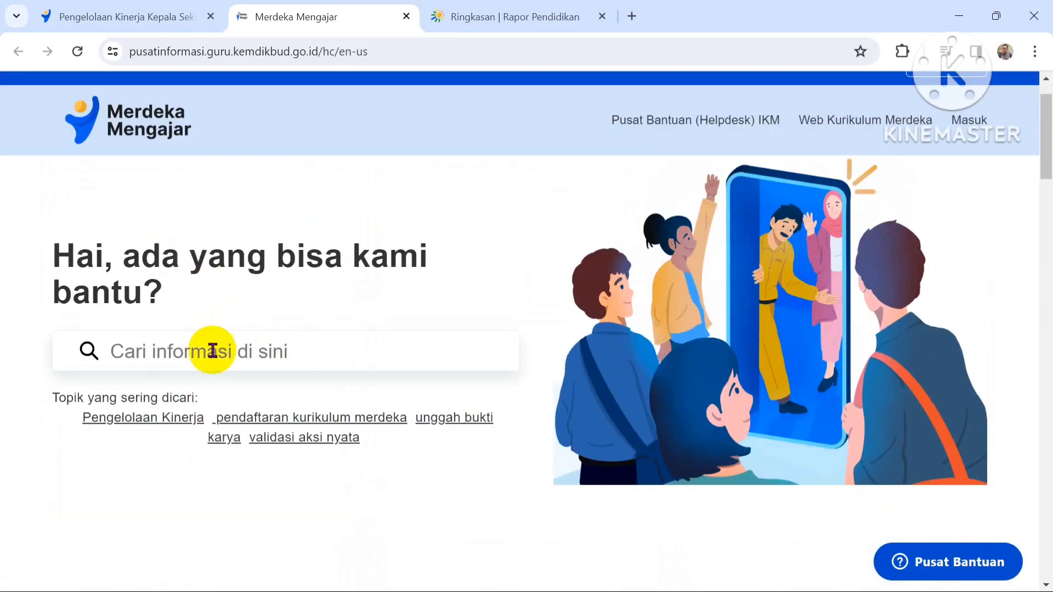
# Look up "Sertifikat" in the help centre search, then dismiss the article suggestions and the Pengelolaan Kinerja announcement banner.
pyautogui.click(212, 351)
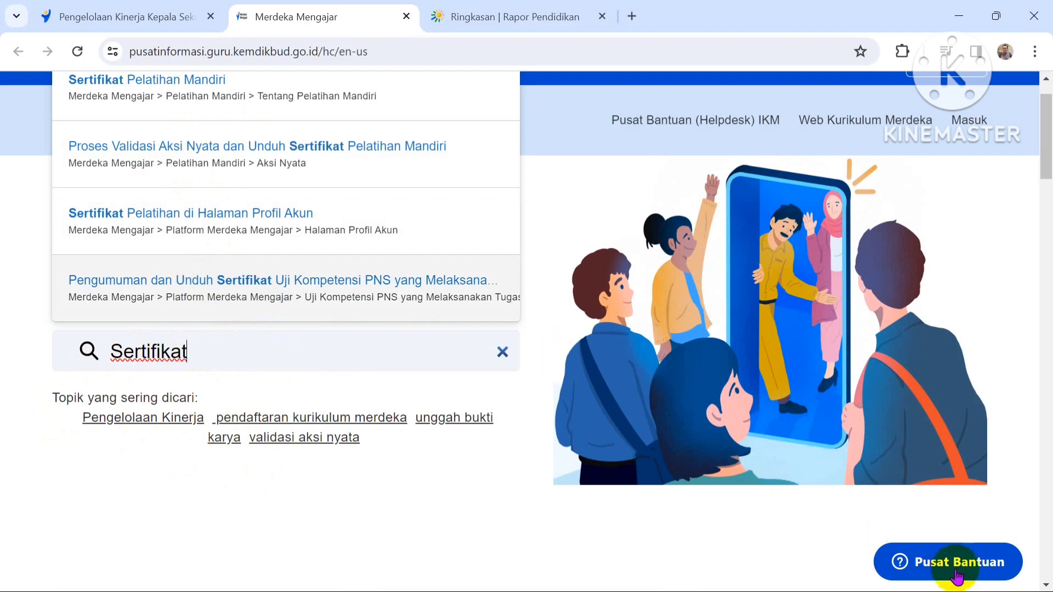
pyautogui.scroll(1, 220, 329)
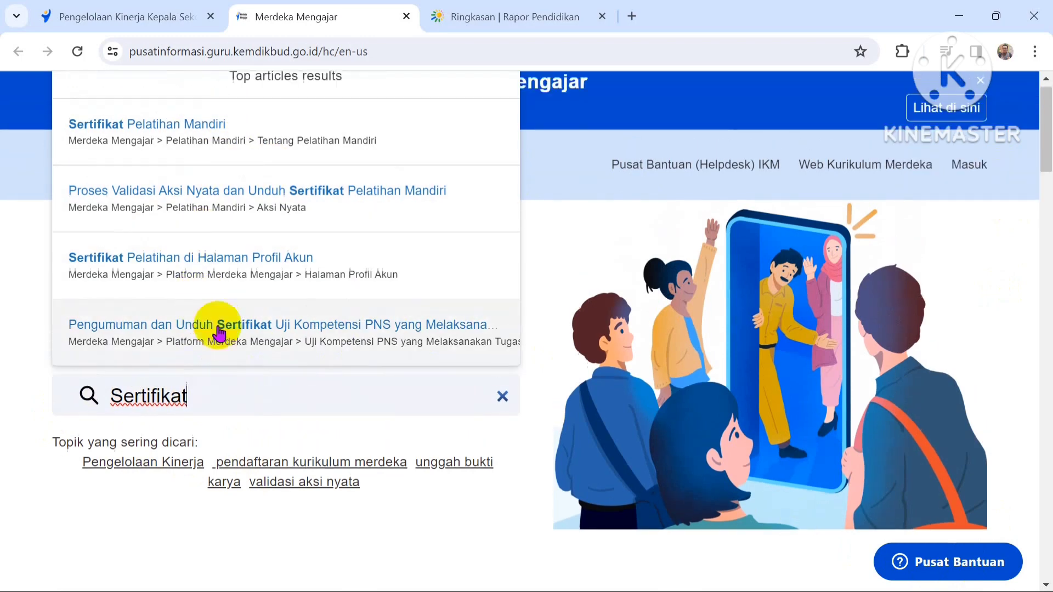
pyautogui.click(674, 119)
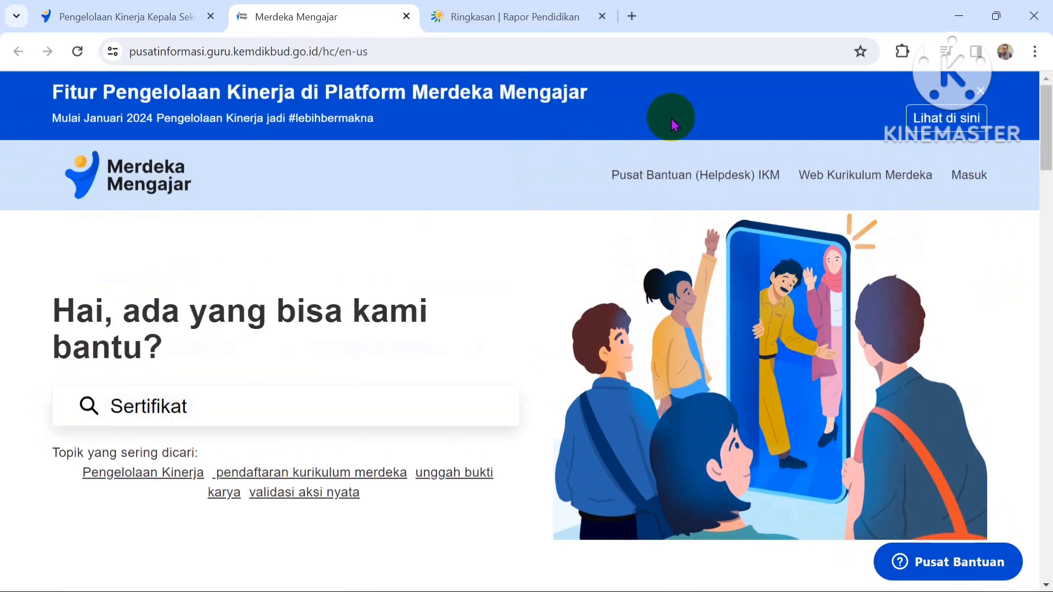
pyautogui.click(980, 92)
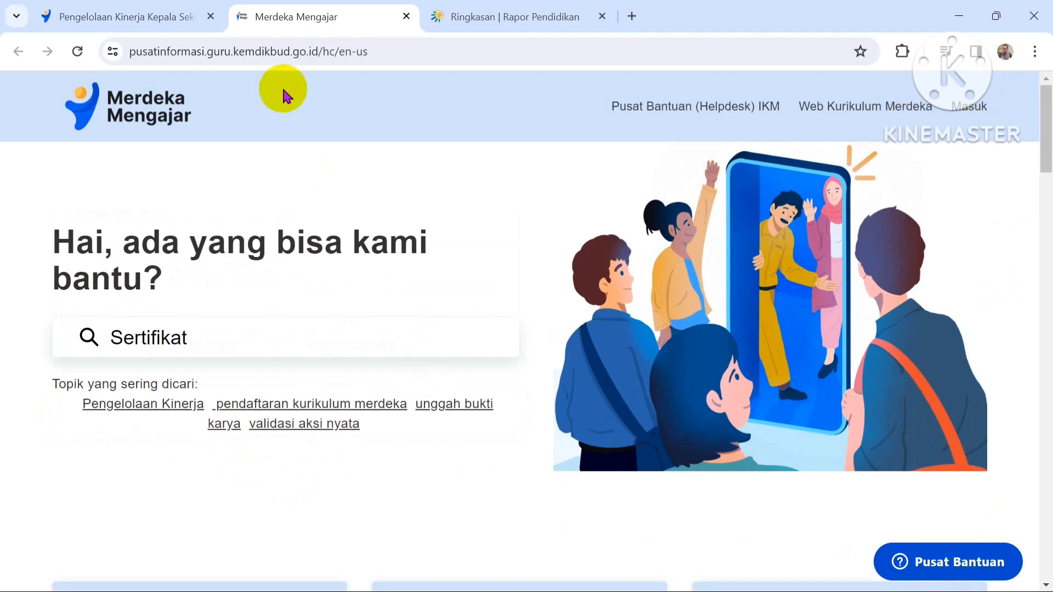
# Return to the Perencanaan Kinerja page and review the whole Rangkuman, from Hasil Kerja Utama through the Perilaku Kerja indicators.
pyautogui.click(149, 20)
pyautogui.scroll(3, 595, 477)
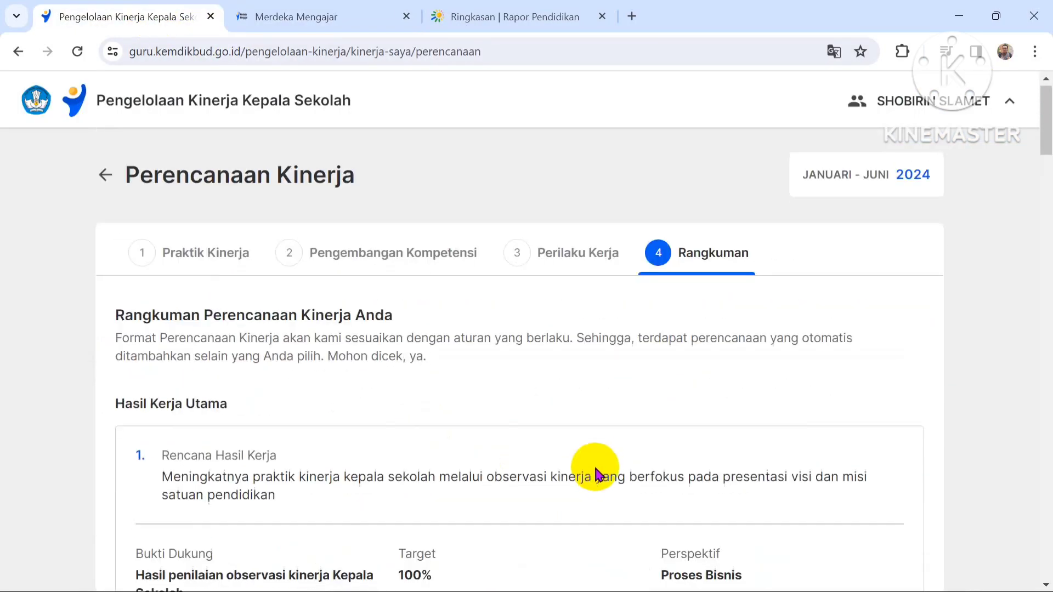
pyautogui.scroll(-1, 527, 420)
pyautogui.scroll(-15, 510, 421)
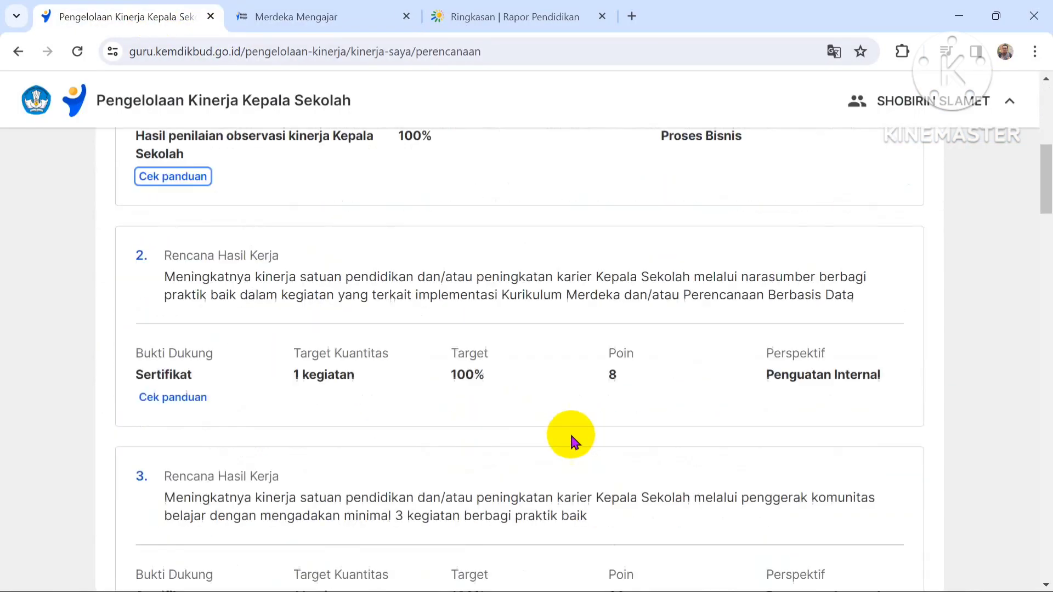
pyautogui.scroll(-18, 604, 444)
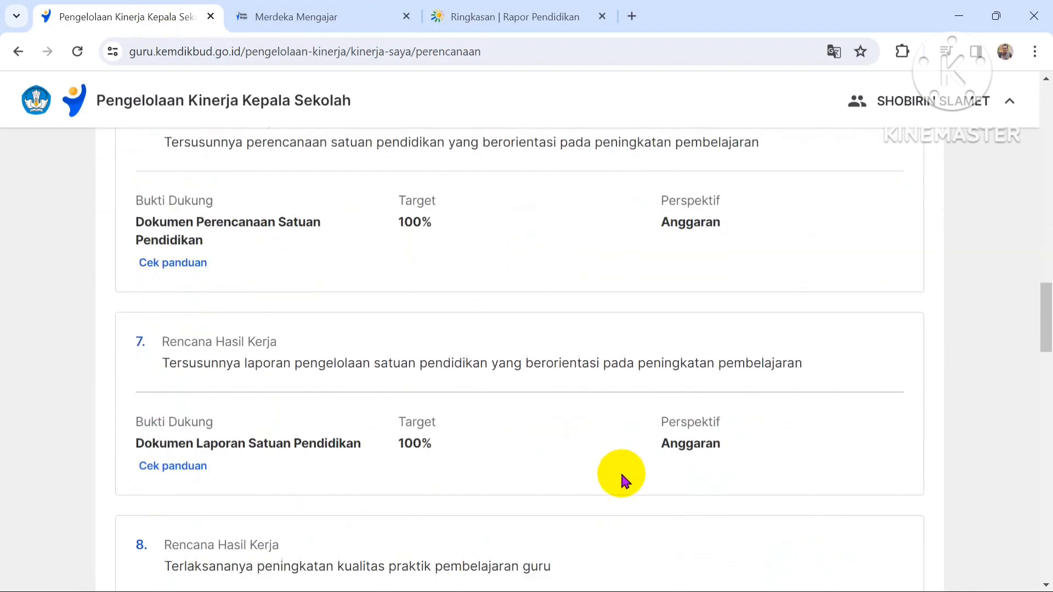
pyautogui.scroll(-18, 632, 478)
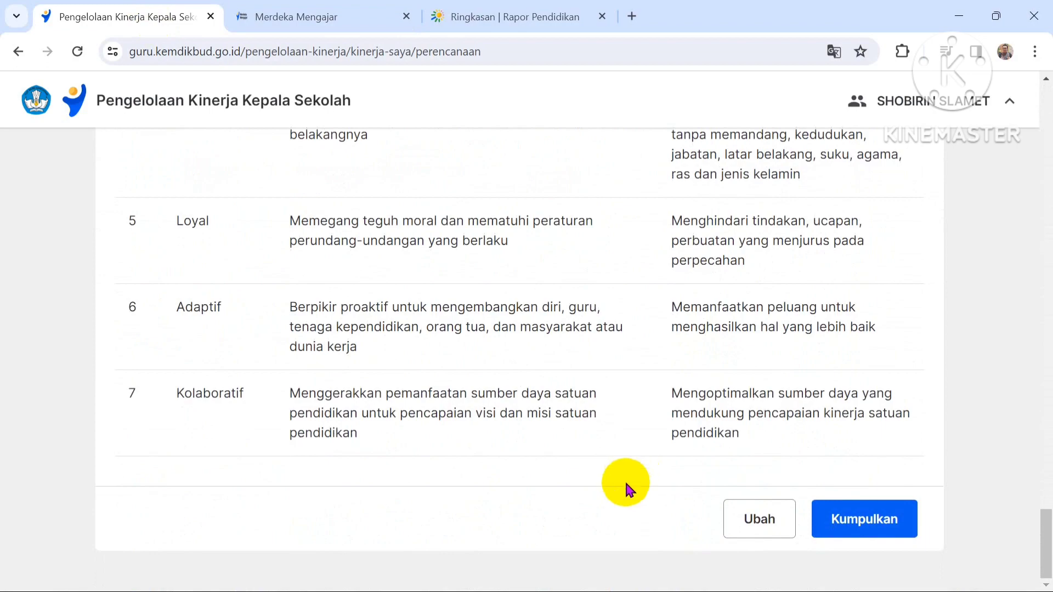
# Reopen the performance plan for editing from its Rangkuman and save it as a draft from Praktik Kinerja.
pyautogui.click(752, 523)
pyautogui.scroll(-10, 536, 439)
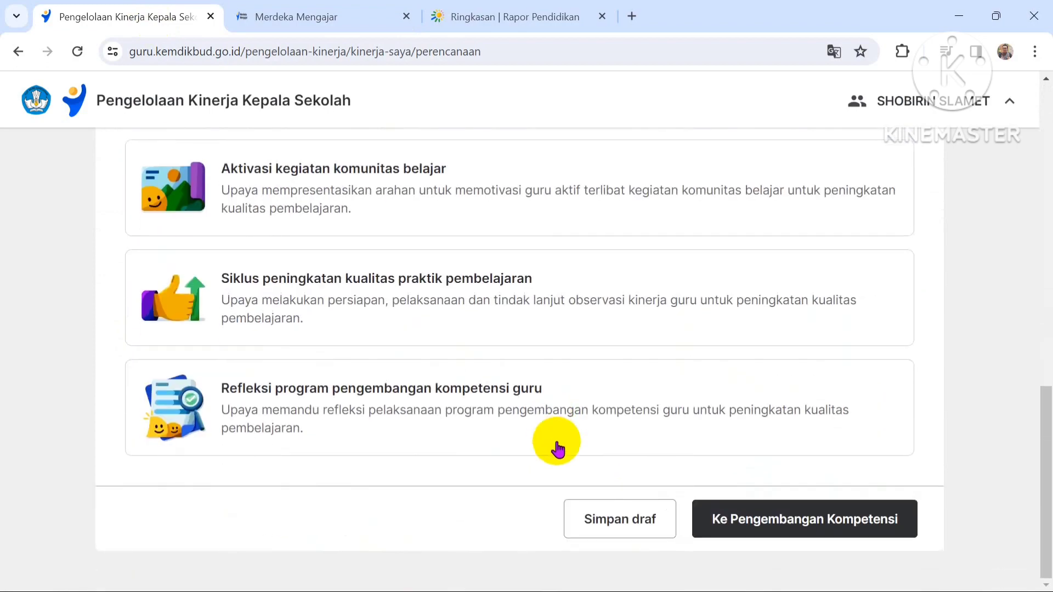
pyautogui.click(570, 511)
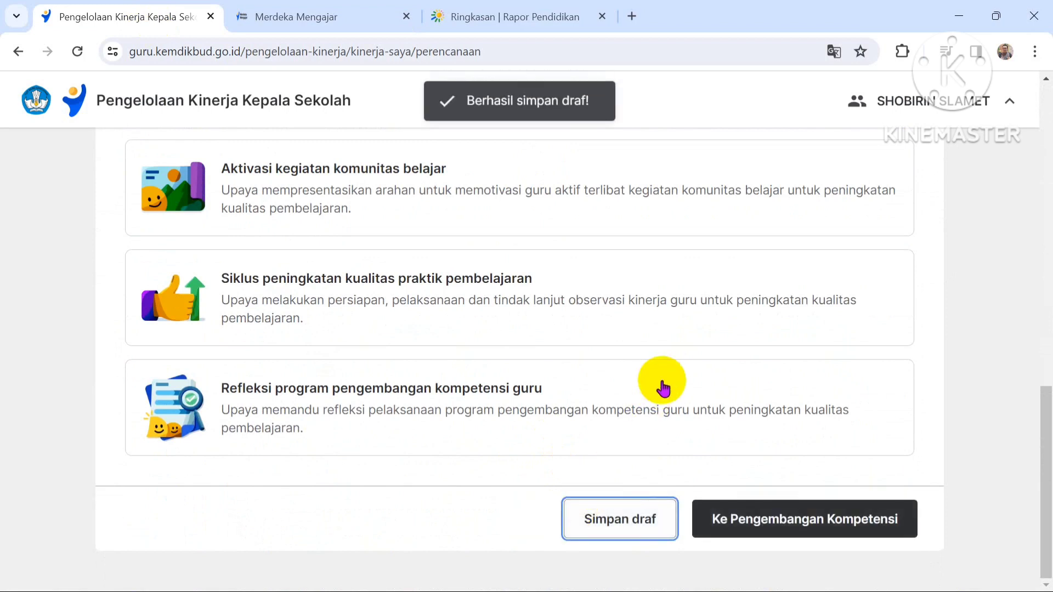